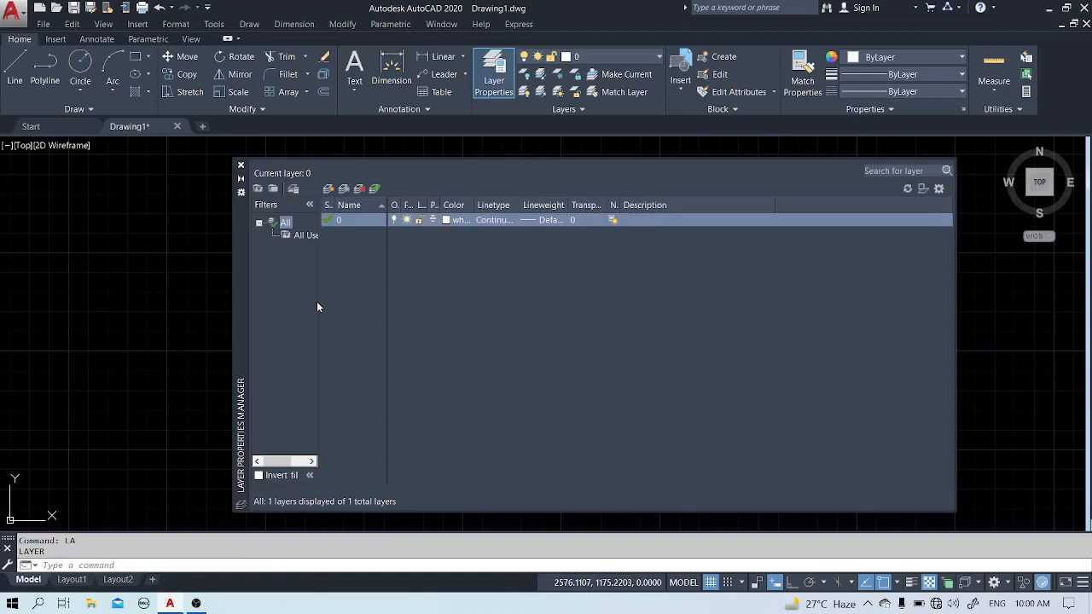
# Create a new layer named center and set its color to green
pyautogui.click(329, 188)
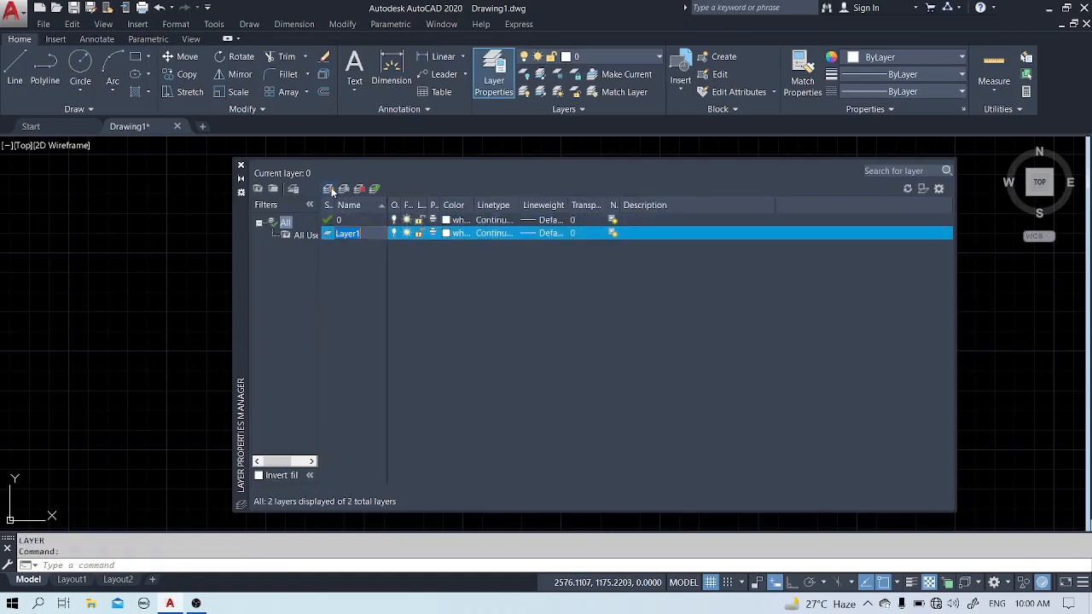
pyautogui.write('center')
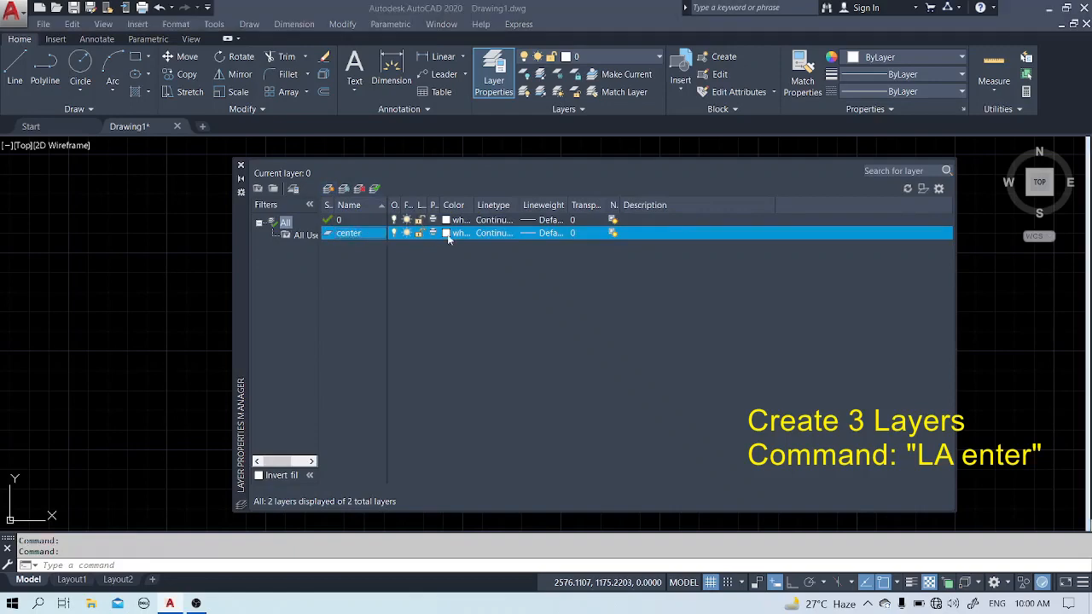
pyautogui.click(446, 233)
pyautogui.click(455, 334)
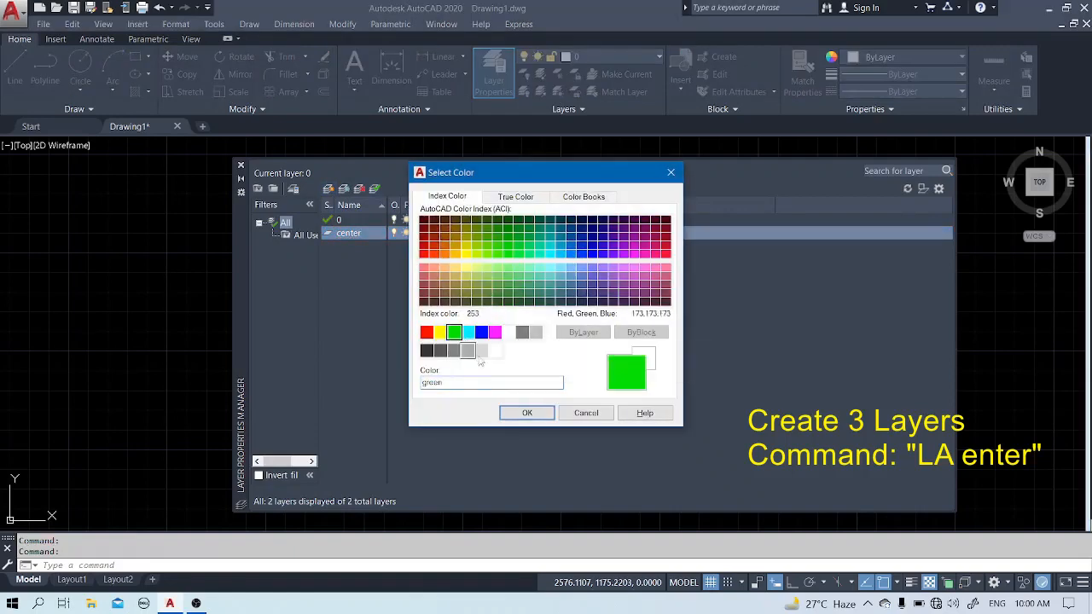
pyautogui.click(514, 414)
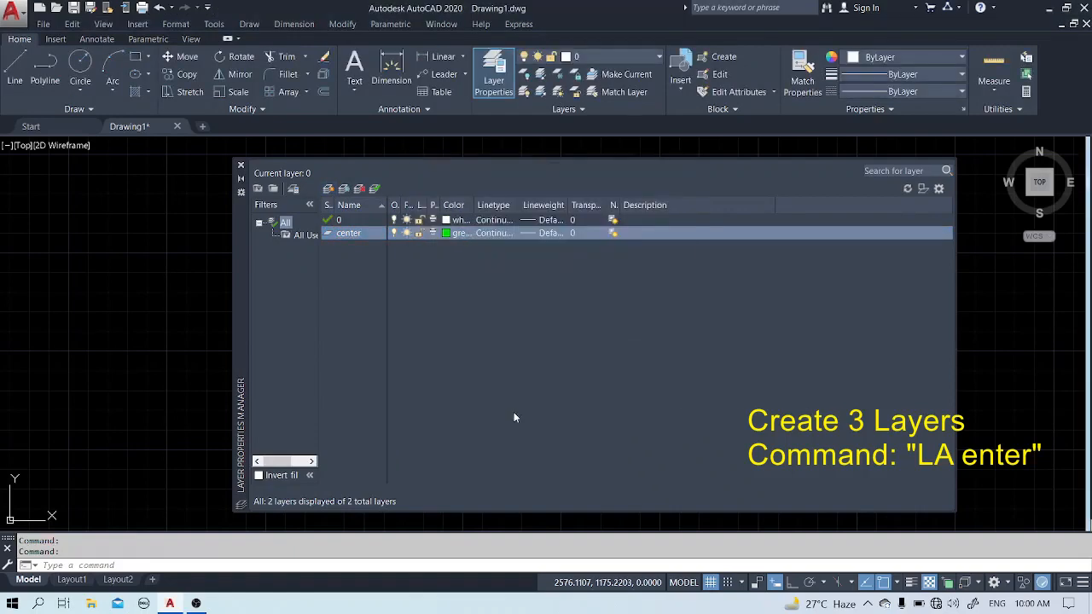
# Load the CENTER linetype from acadiso.lin and assign it to the center layer
pyautogui.click(485, 233)
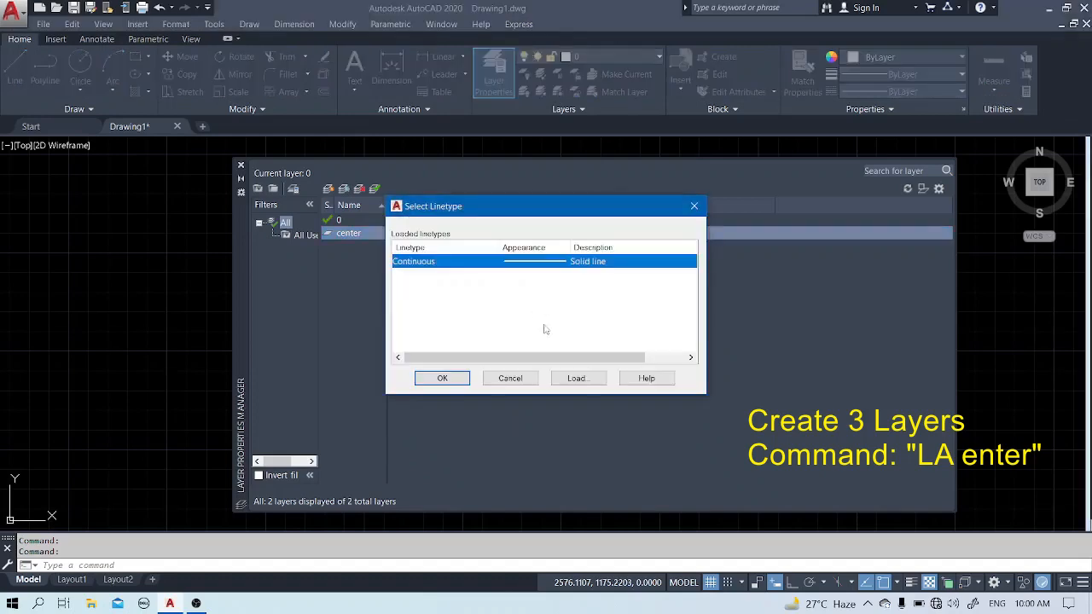
pyautogui.click(570, 378)
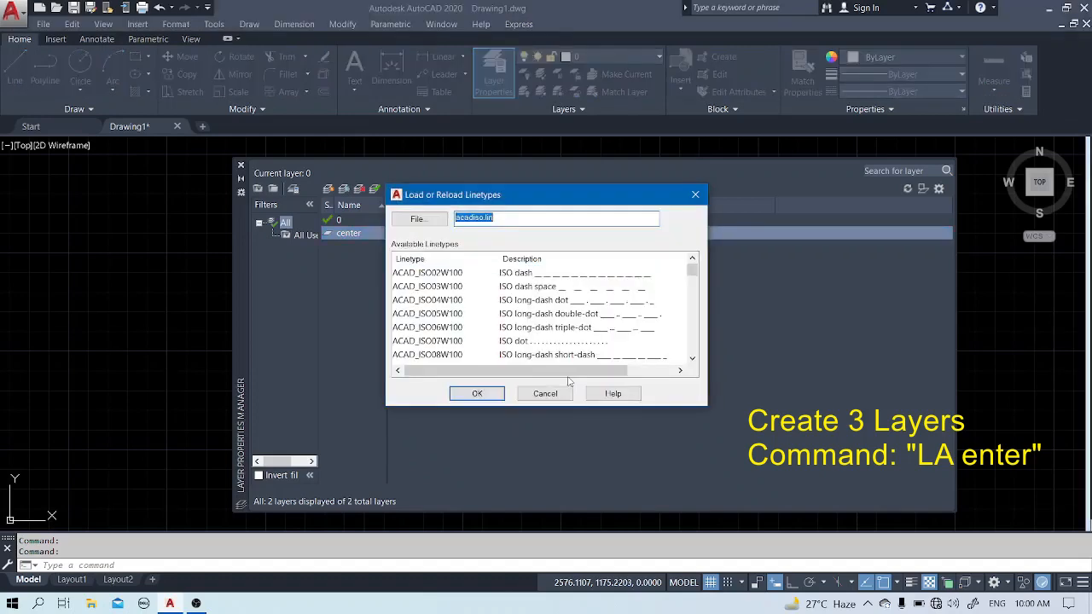
pyautogui.click(692, 358)
pyautogui.scroll(-5, 692, 358)
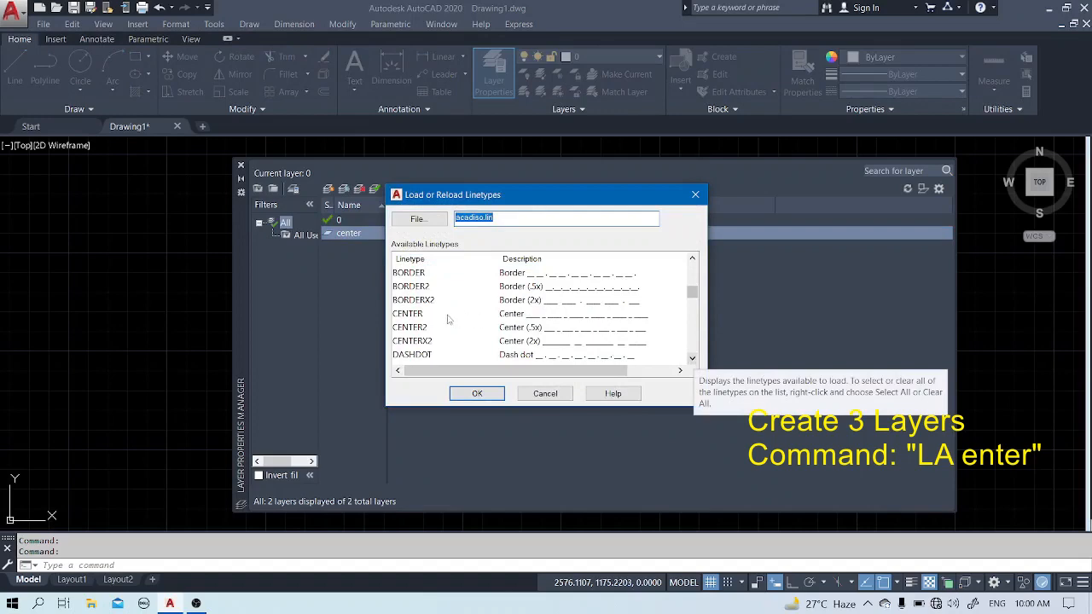
pyautogui.click(398, 314)
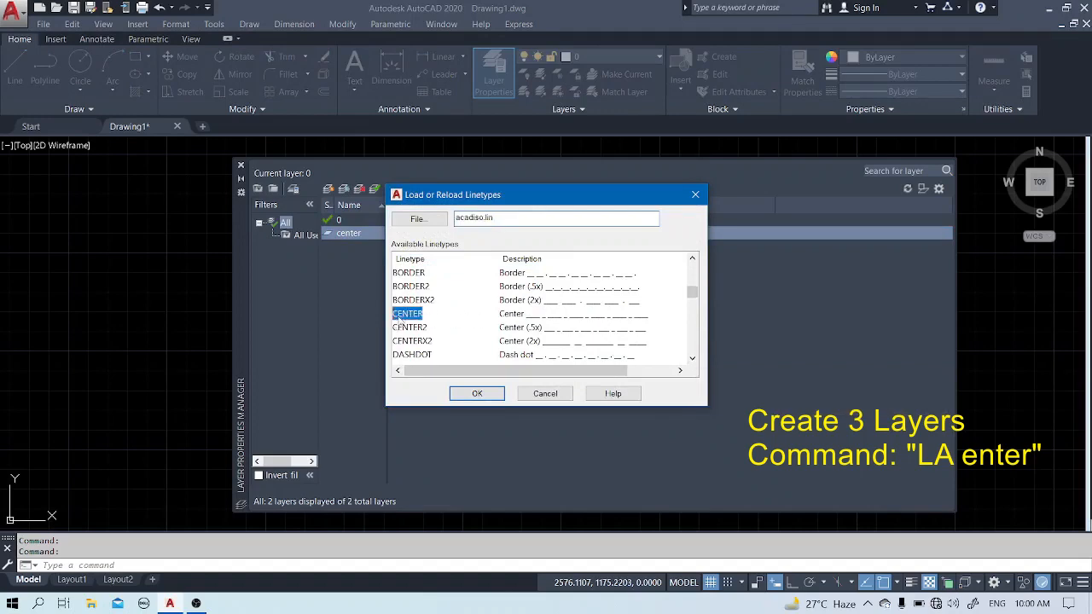
pyautogui.click(465, 395)
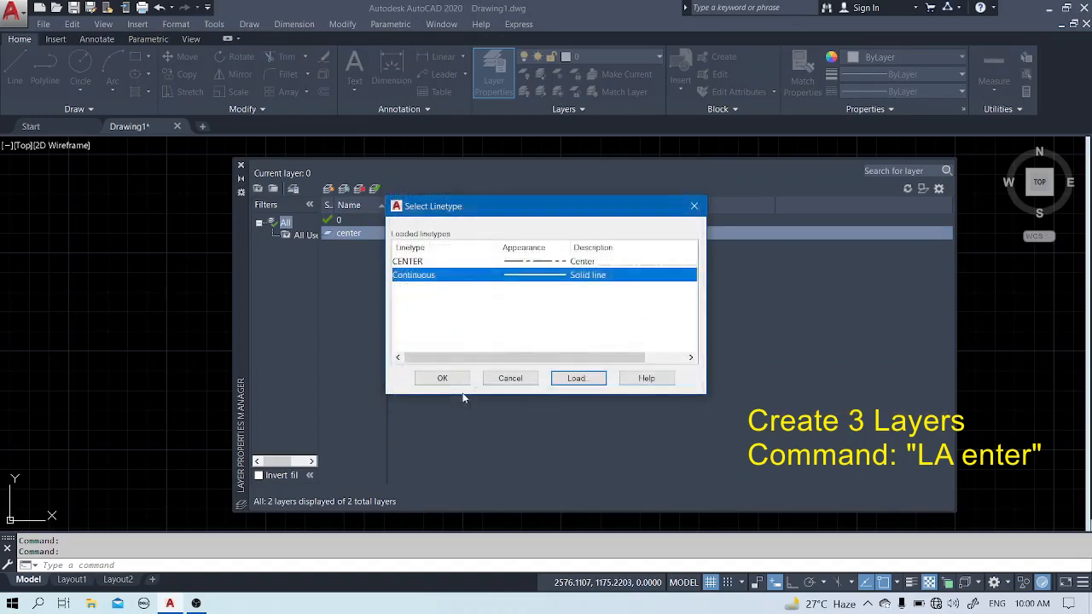
pyautogui.click(533, 262)
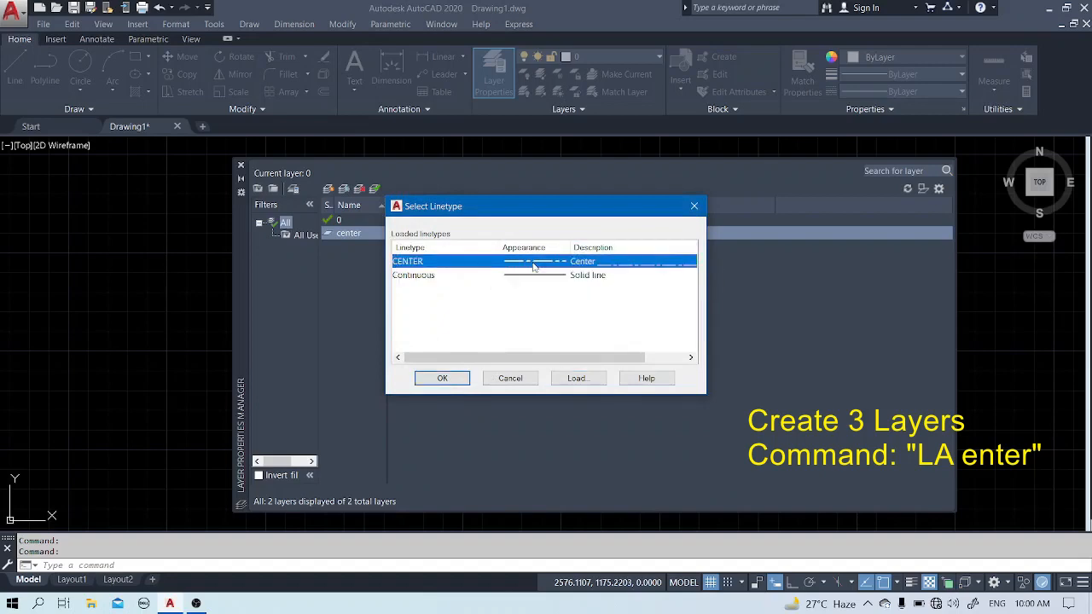
pyautogui.click(442, 378)
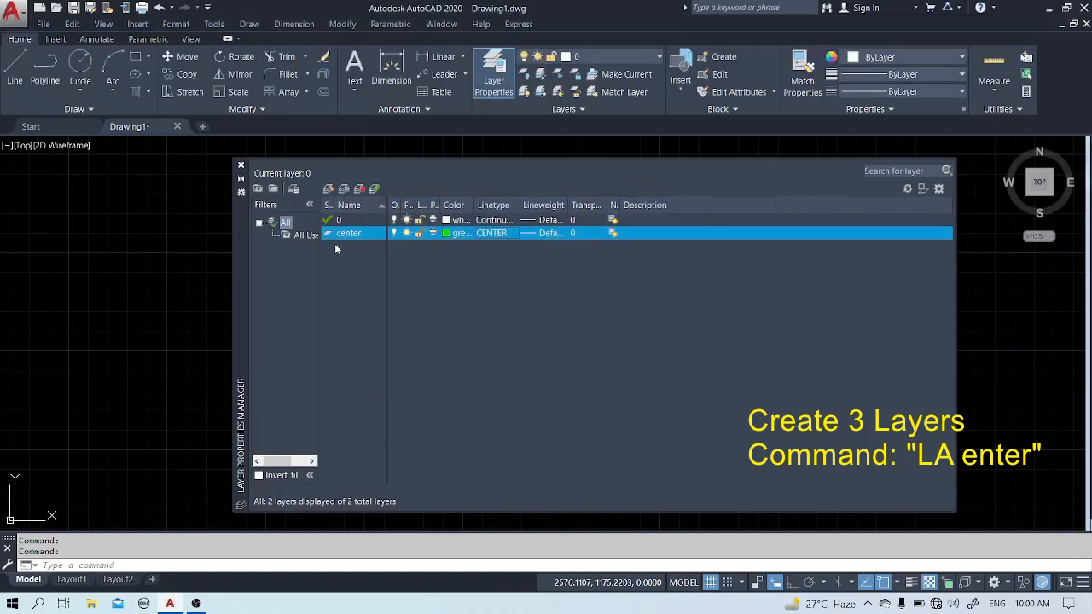
# Create a layer named object with white color and the Continuous linetype
pyautogui.click(329, 190)
pyautogui.write('object')
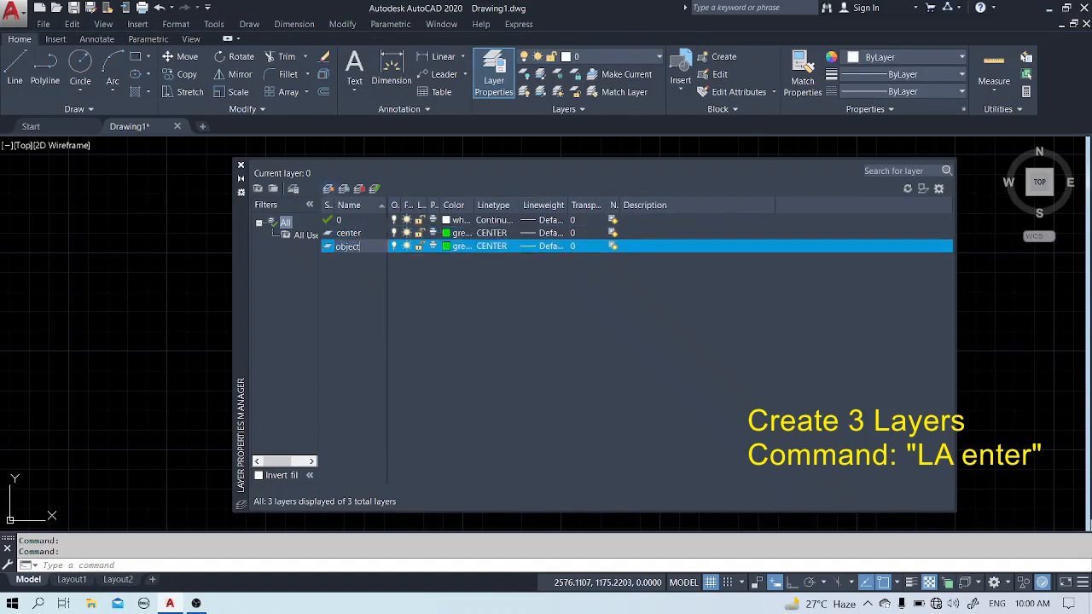
pyautogui.press('Return')
pyautogui.click(446, 247)
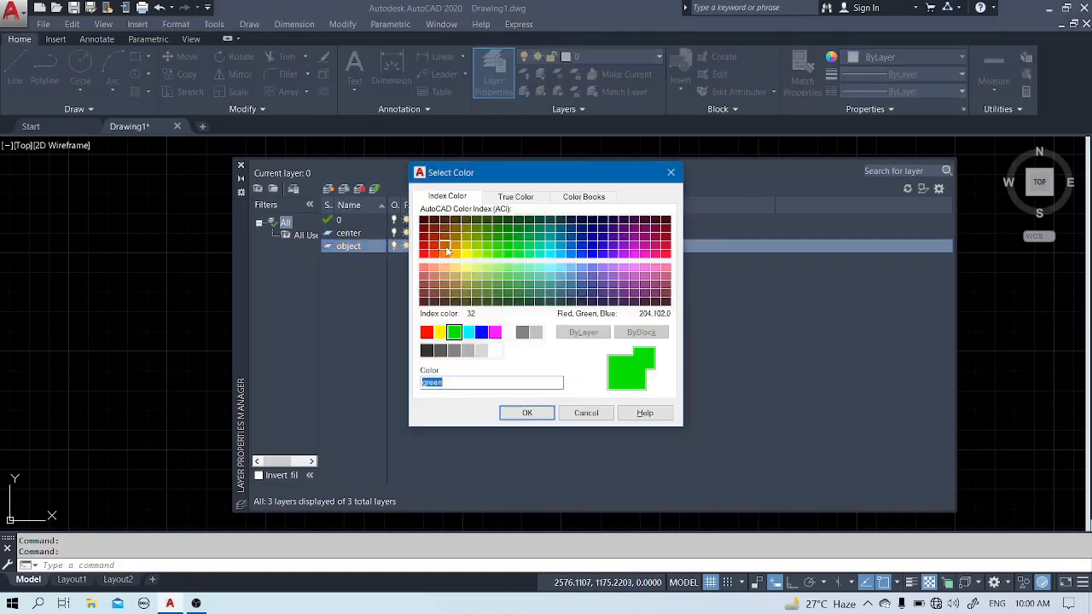
pyautogui.click(509, 333)
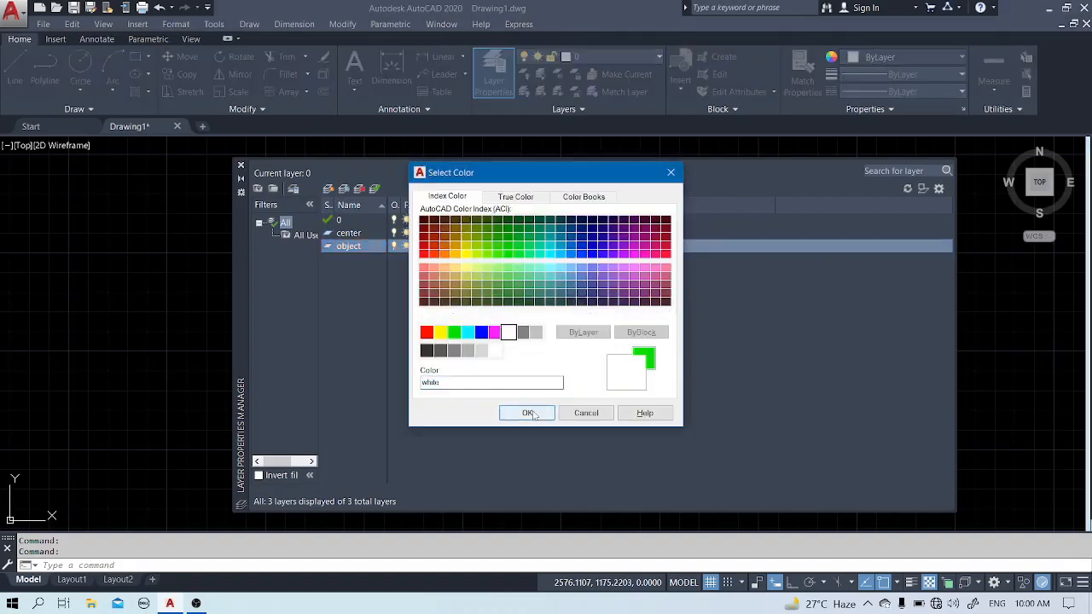
pyautogui.click(527, 413)
pyautogui.click(492, 247)
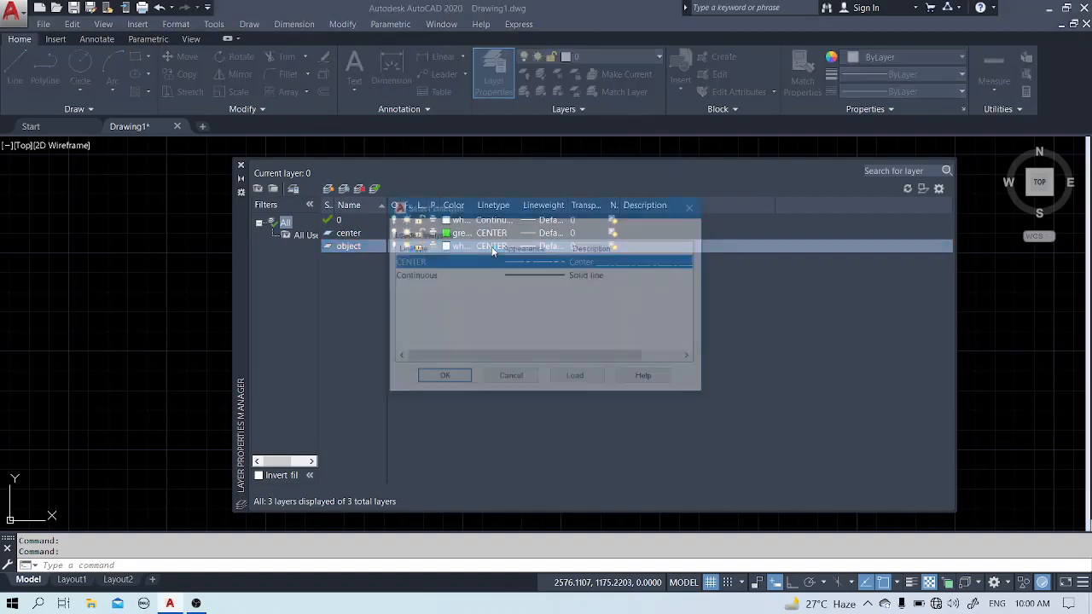
pyautogui.click(495, 276)
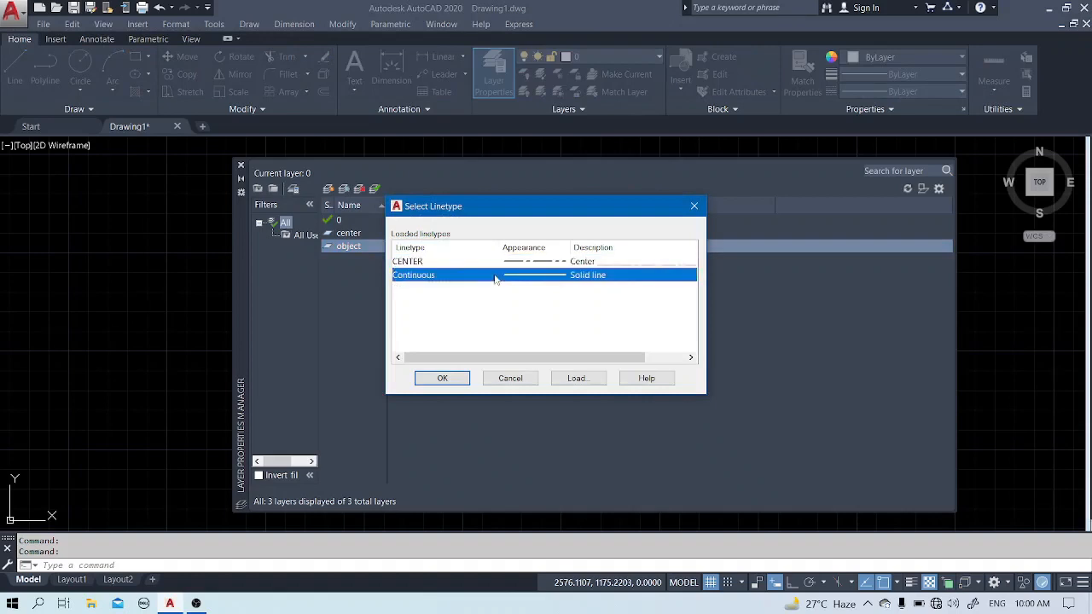
pyautogui.click(454, 381)
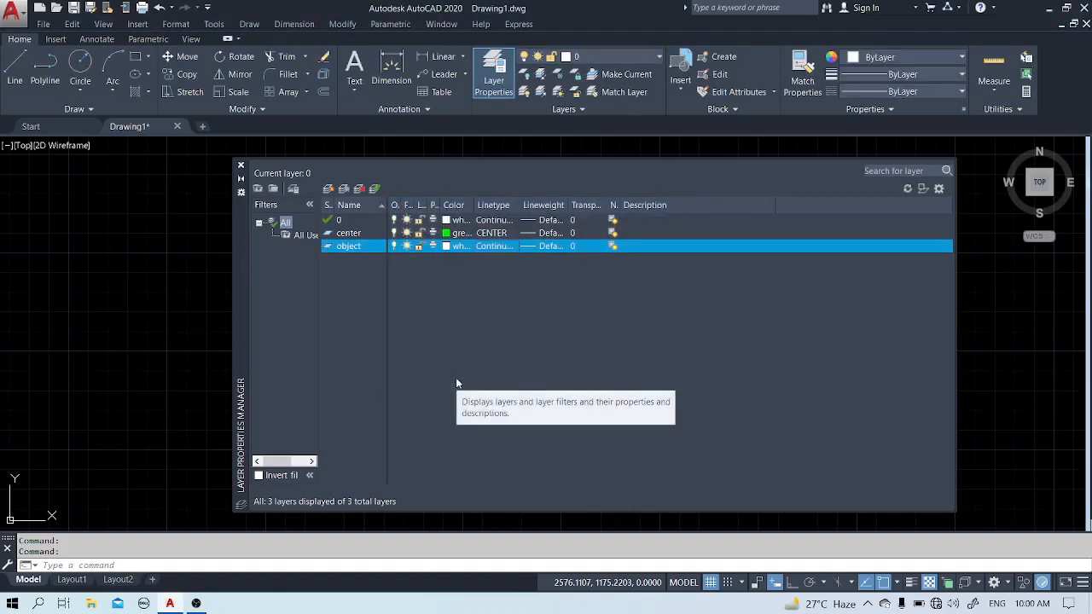
# Create a layer named dimensions and set its color to magenta
pyautogui.click(330, 188)
pyautogui.write('dimensions')
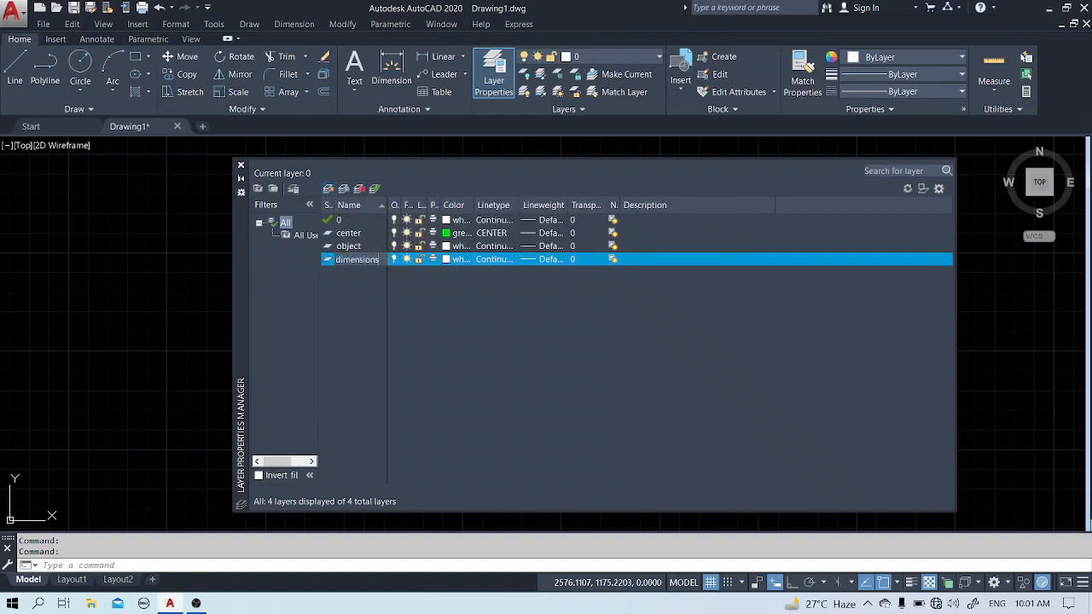
pyautogui.click(450, 259)
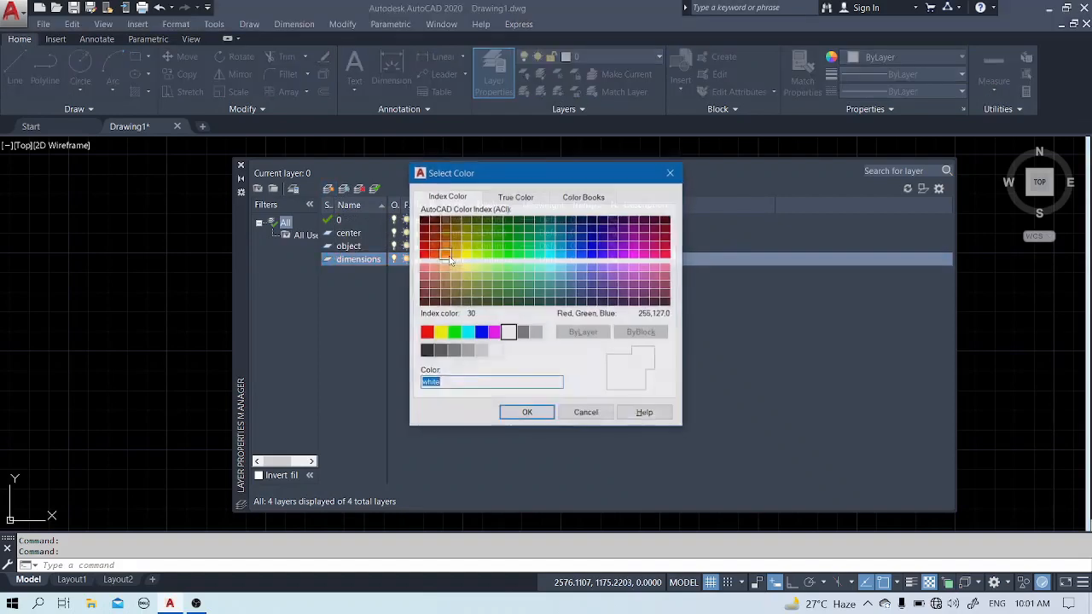
pyautogui.click(494, 332)
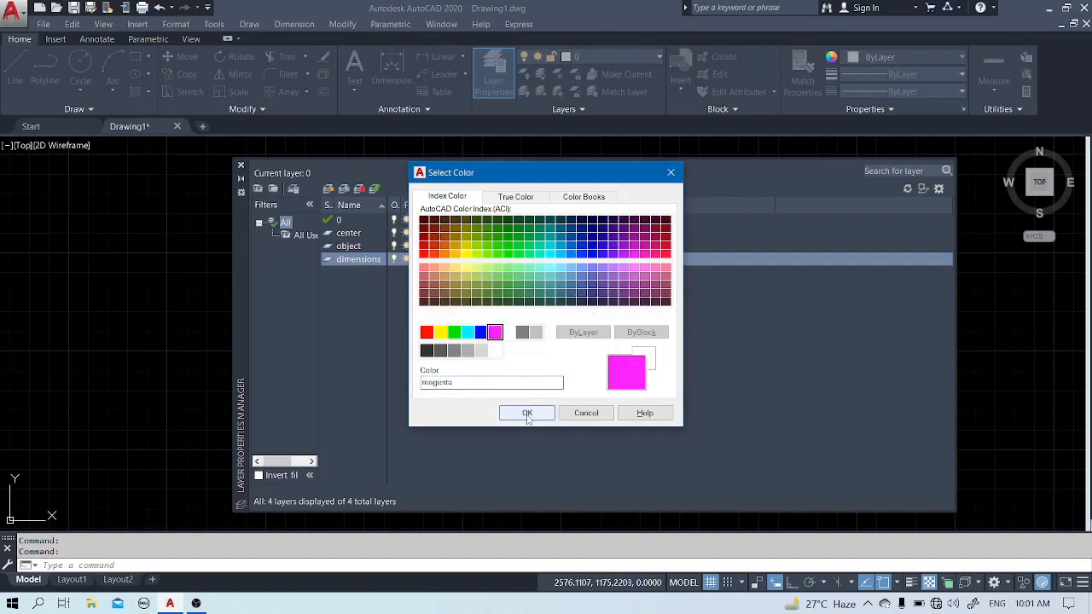
pyautogui.click(527, 413)
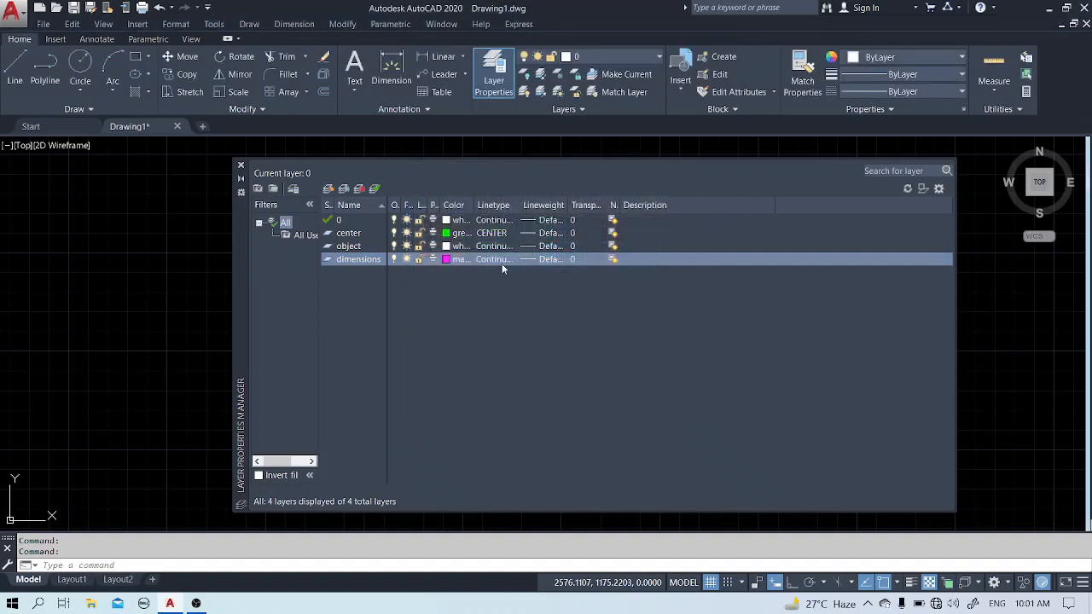
# Make the center layer current and close the layer manager
pyautogui.click(353, 235)
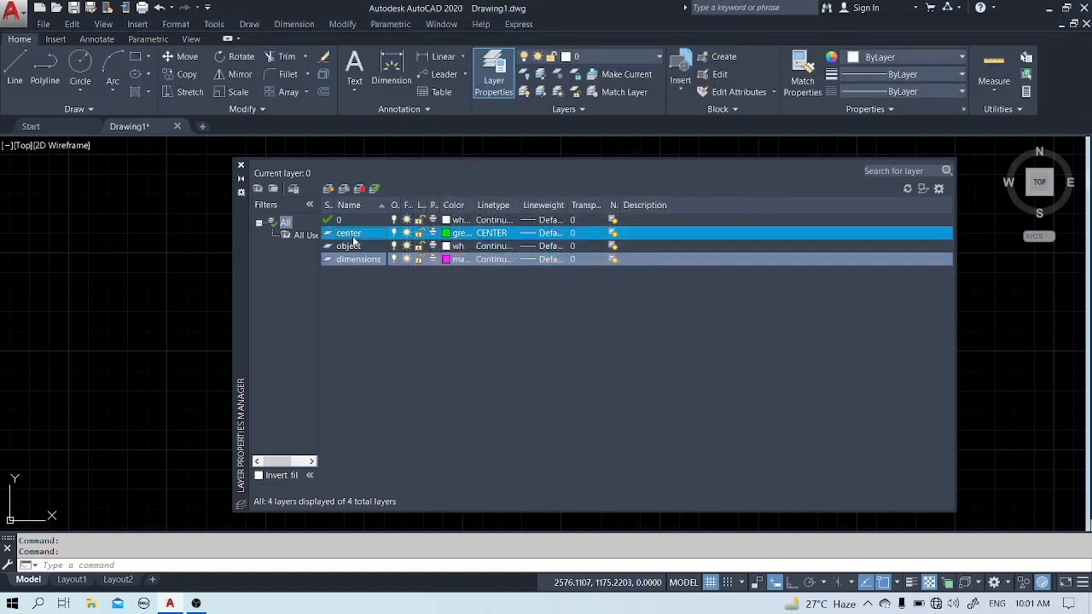
pyautogui.click(376, 189)
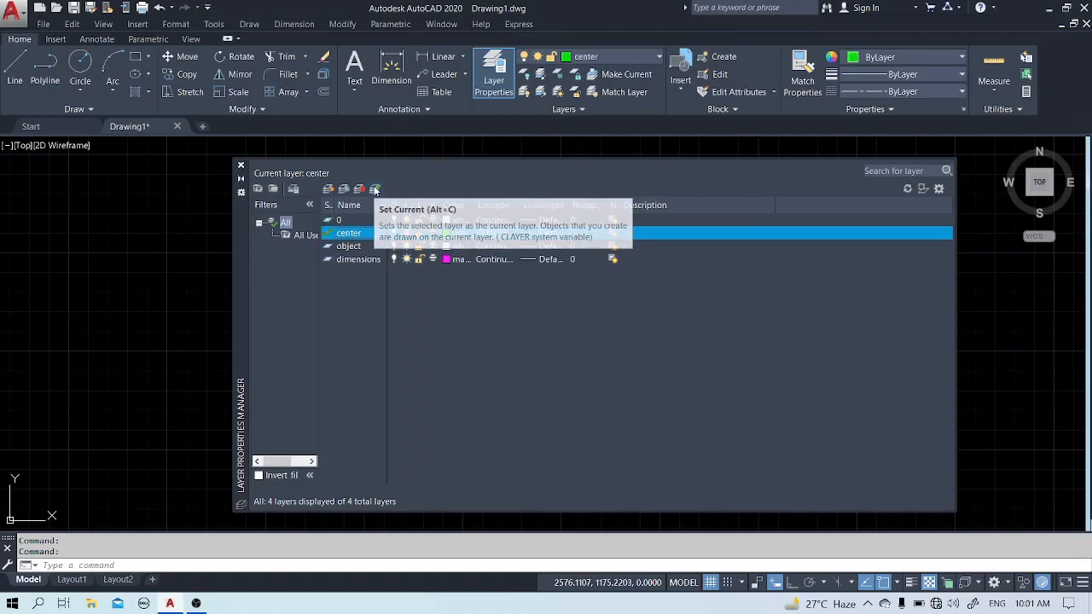
pyautogui.click(241, 166)
# Draw a horizontal construction line across the middle of the drawing area with XLINE
pyautogui.write('XL')
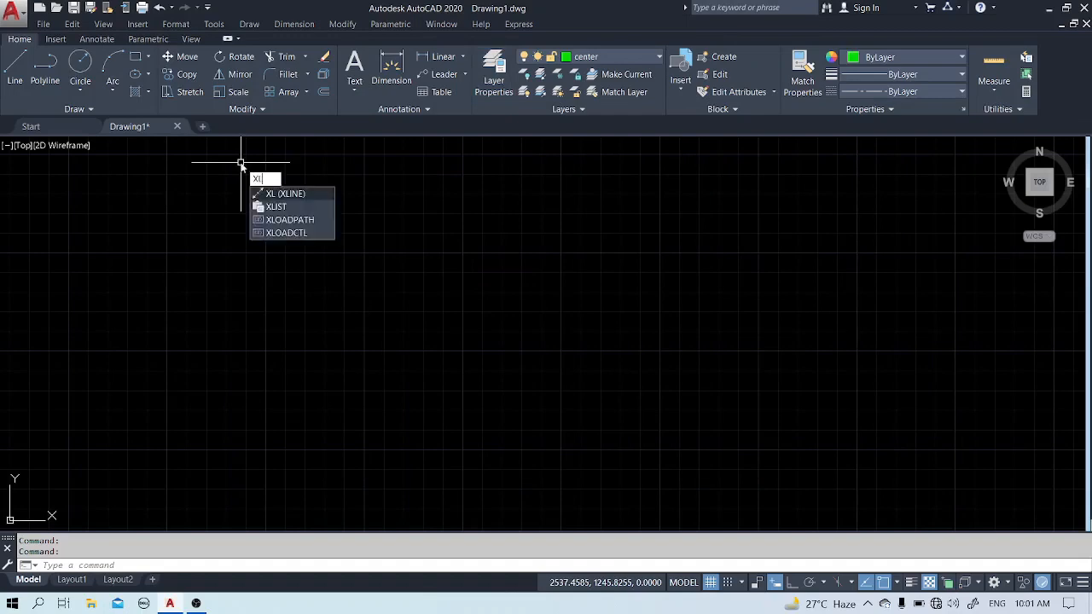
pyautogui.press('Return')
pyautogui.write('h')
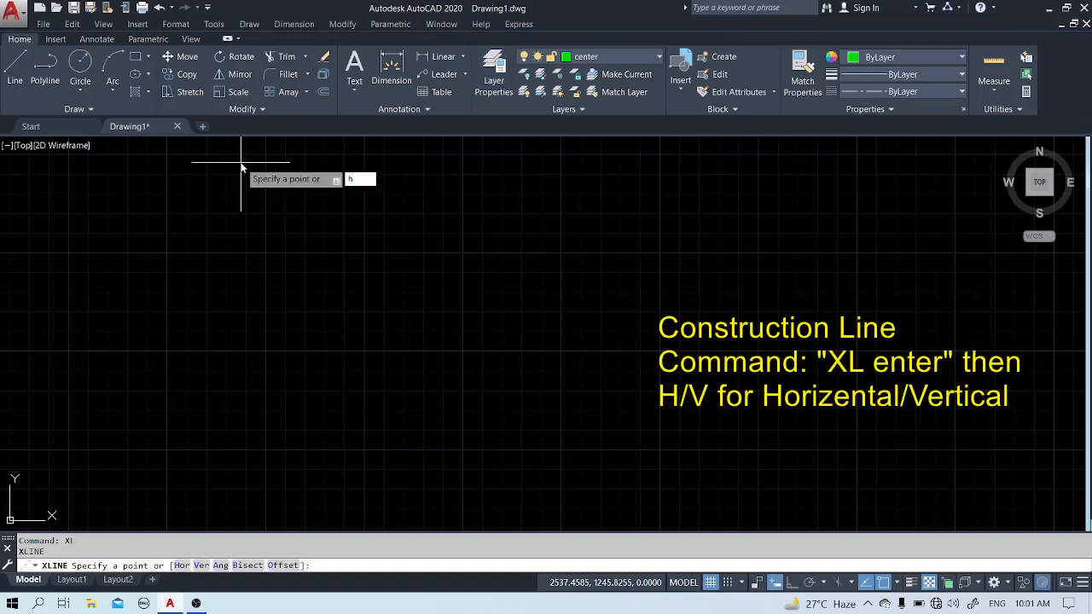
pyautogui.press('Return')
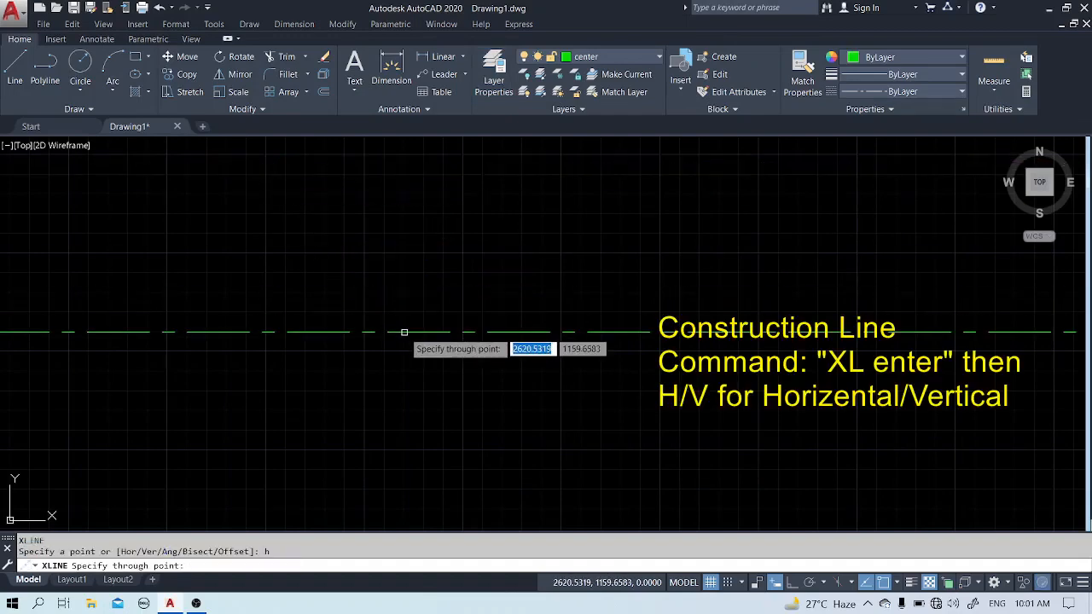
pyautogui.press('Escape')
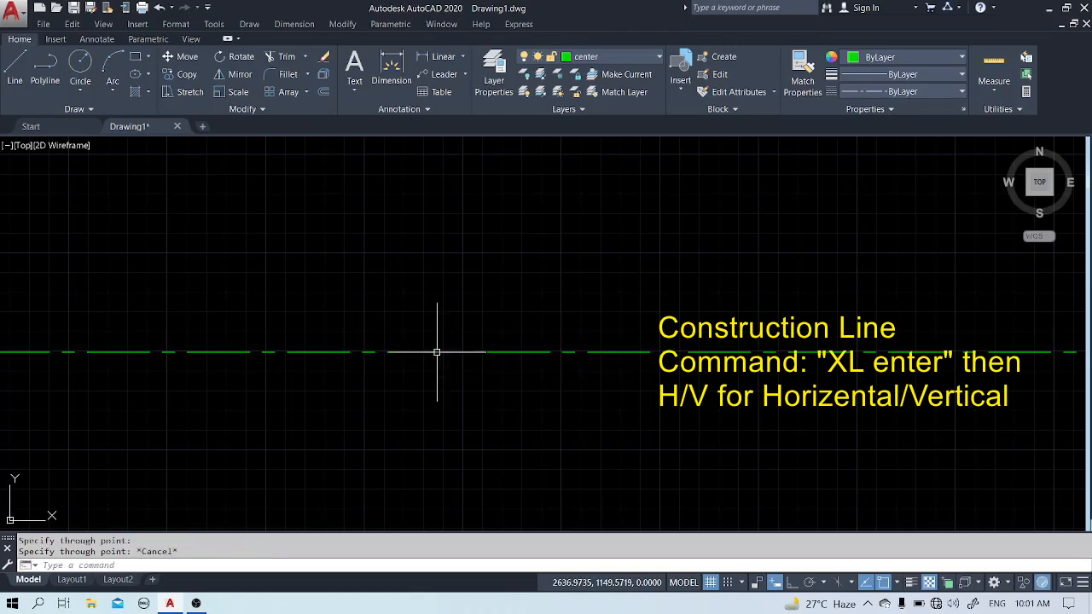
# Draw a vertical construction line crossing the horizontal one near the middle of the drawing area
pyautogui.write('xl')
pyautogui.press('Return')
pyautogui.write('v')
pyautogui.press('Return')
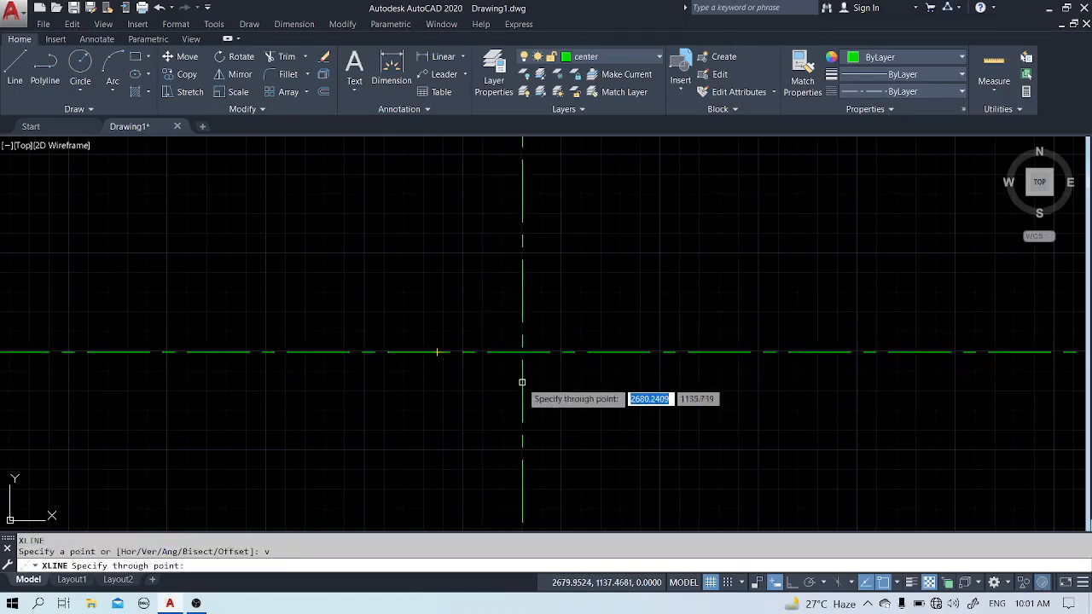
pyautogui.click(523, 410)
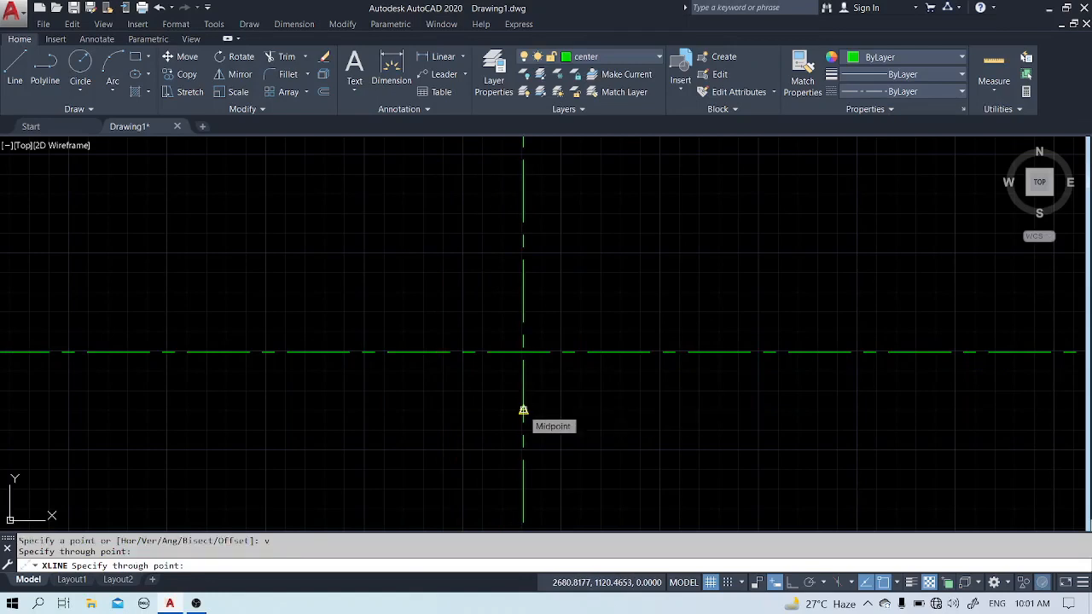
pyautogui.press('Escape')
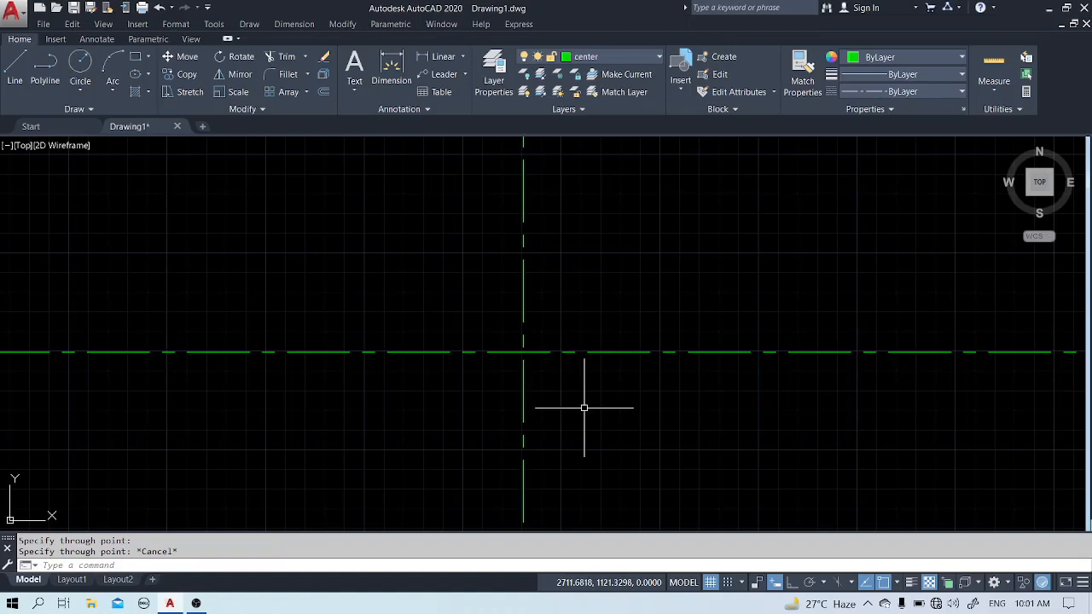
# Set the linetype scale of both construction lines to 0.5 in their properties
pyautogui.click(585, 323)
pyautogui.click(436, 379)
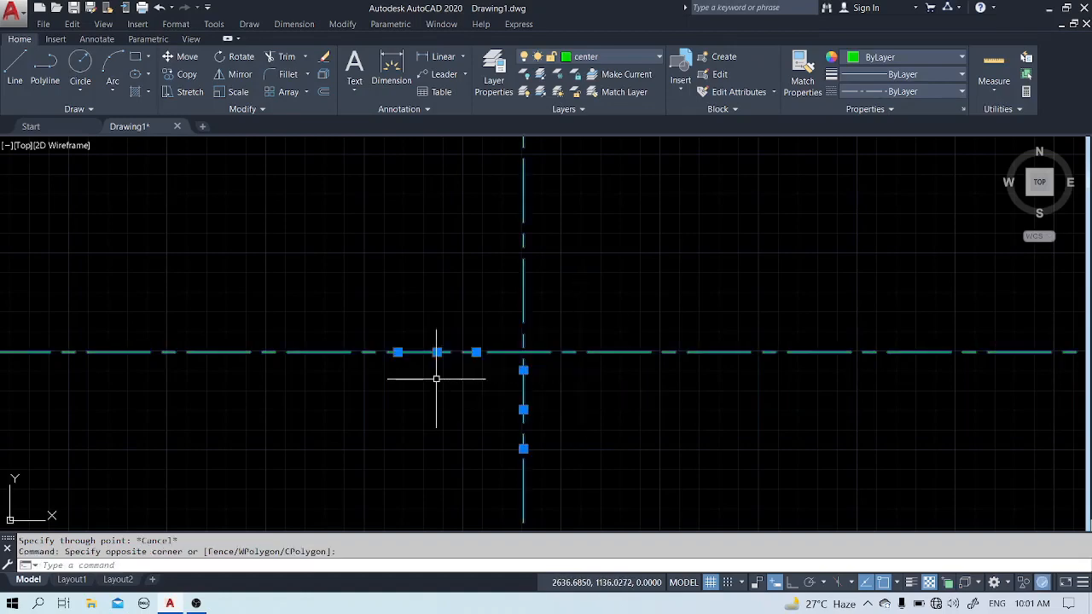
pyautogui.write('c')
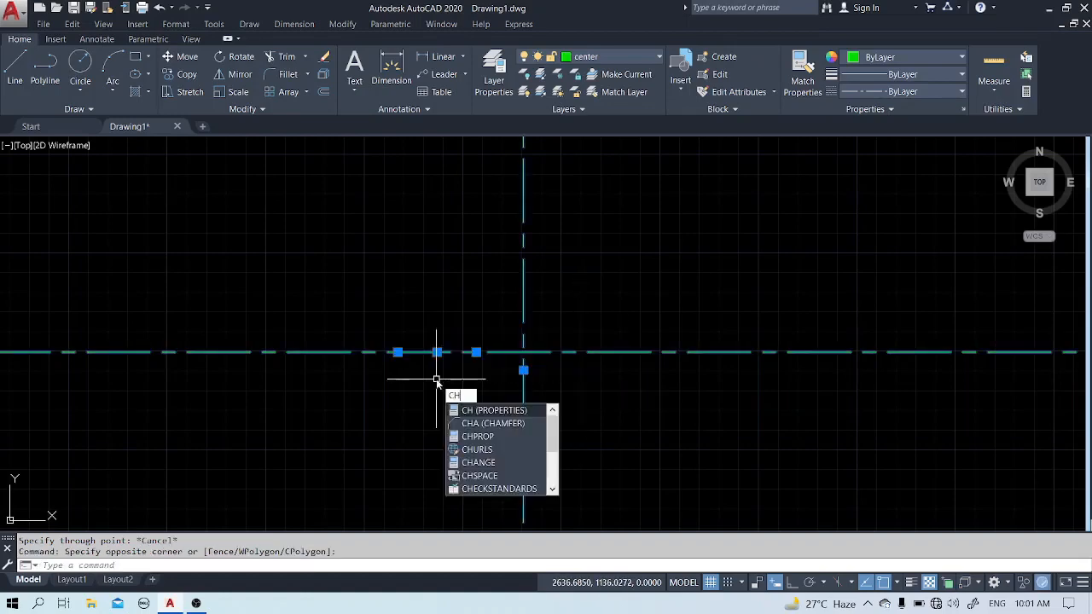
pyautogui.press('Return')
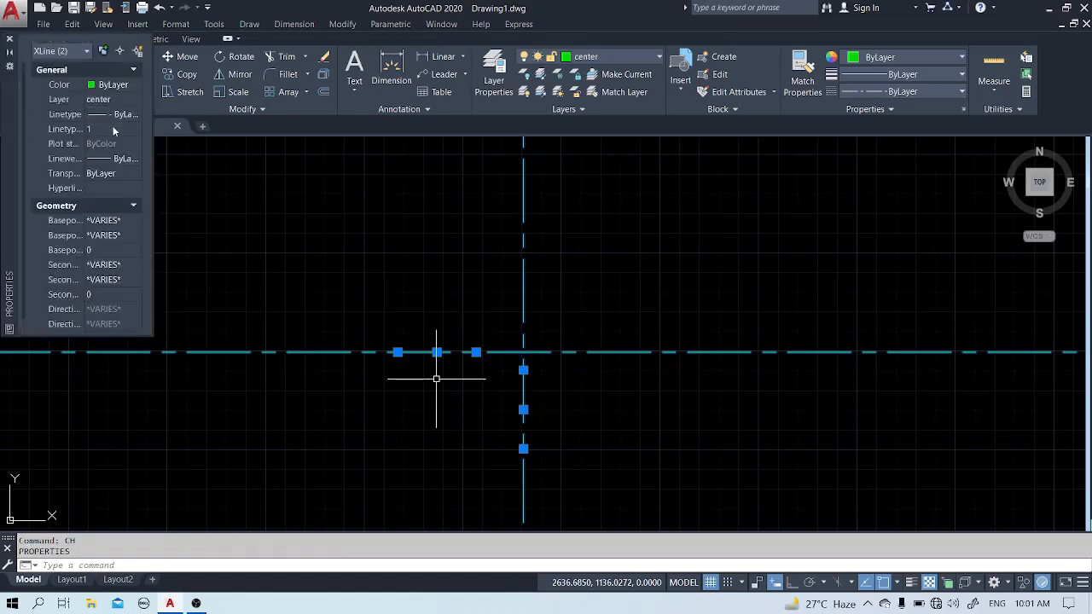
pyautogui.click(114, 128)
pyautogui.write('.5')
pyautogui.press('Return')
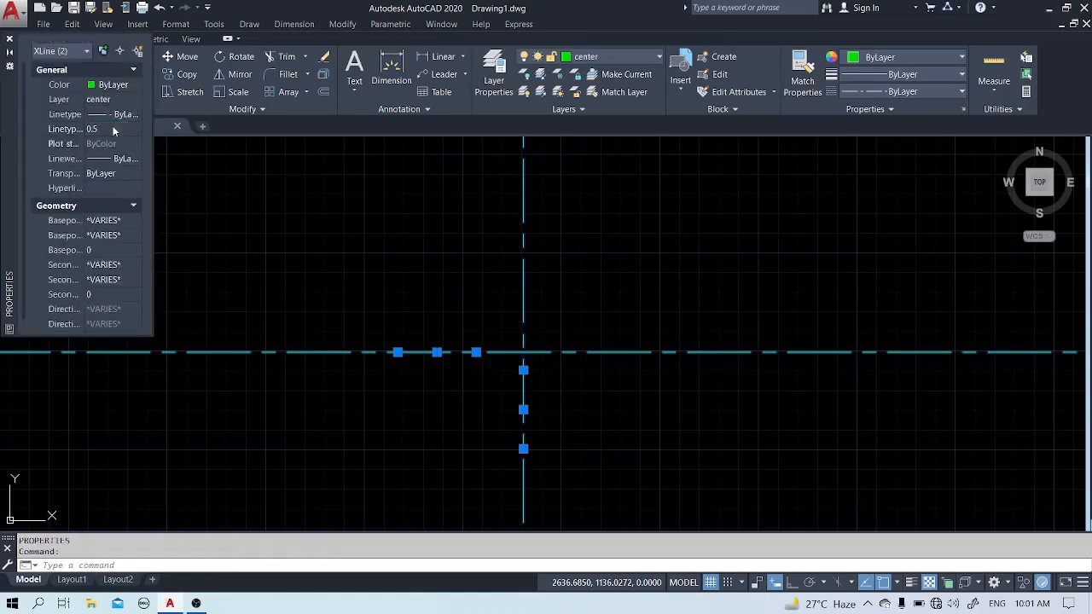
# Set the linetype scale of both construction lines to 0.2, close their properties and clear the selection
pyautogui.click(114, 128)
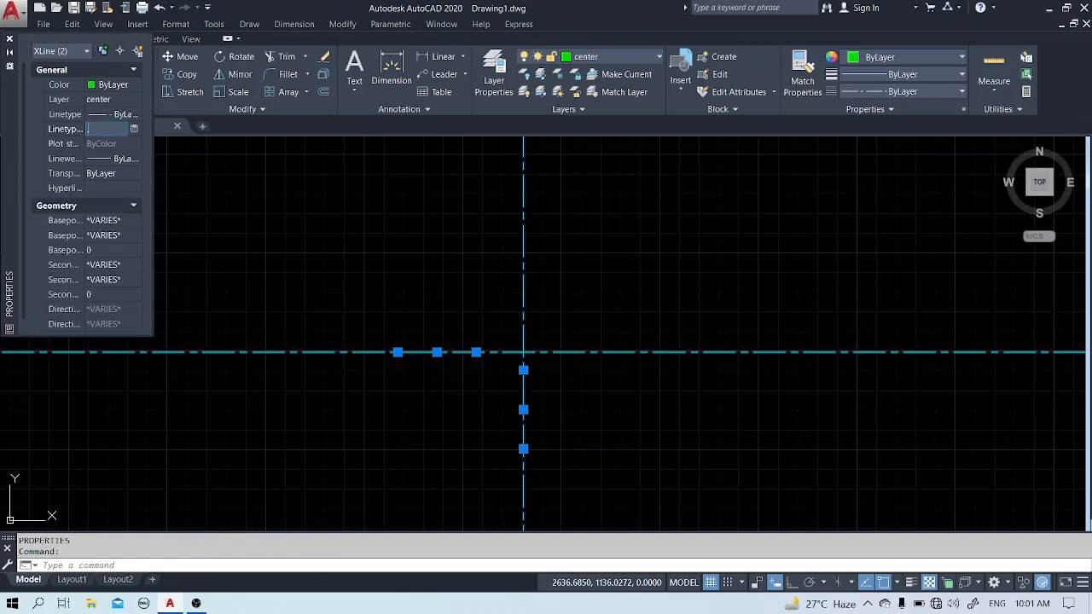
pyautogui.write('.2')
pyautogui.press('Return')
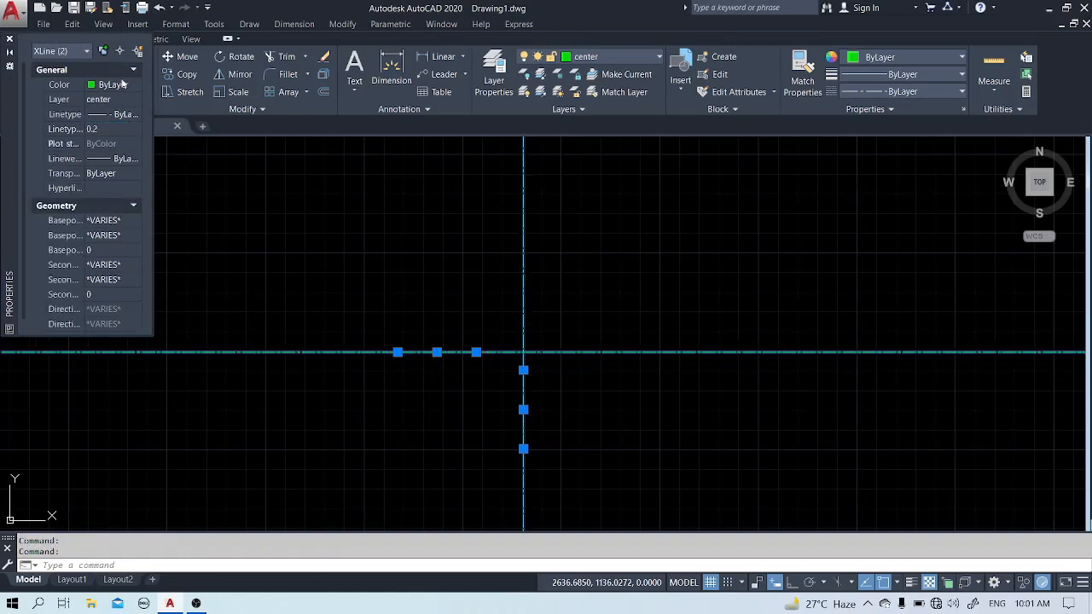
pyautogui.click(9, 39)
pyautogui.press('Escape')
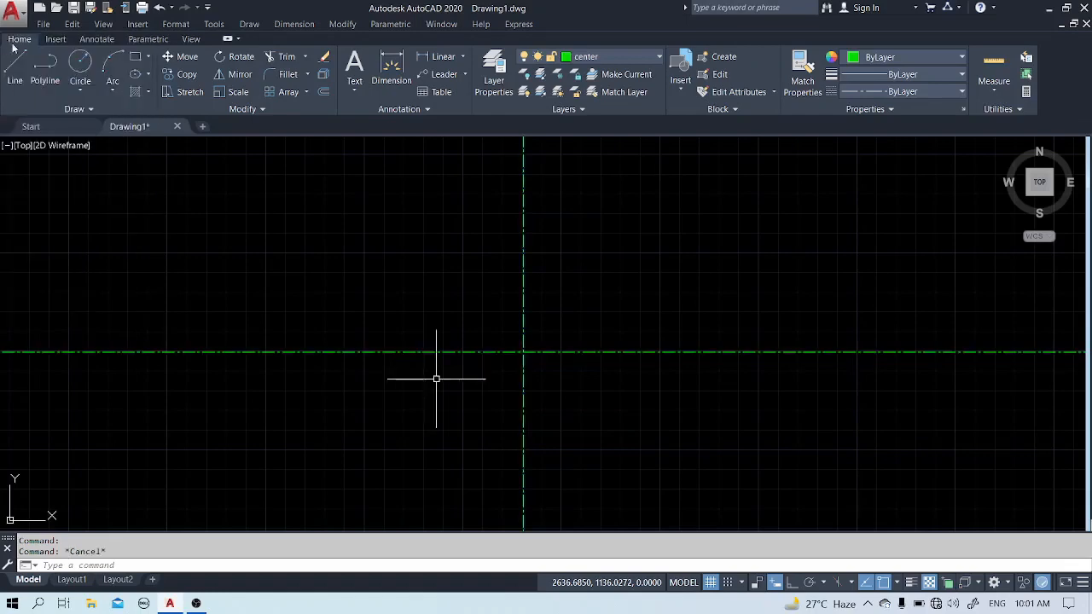
# Break the horizontal construction line with a gap on each side of the vertical line, leaving a separate middle segment
pyautogui.write('b')
pyautogui.press('Return')
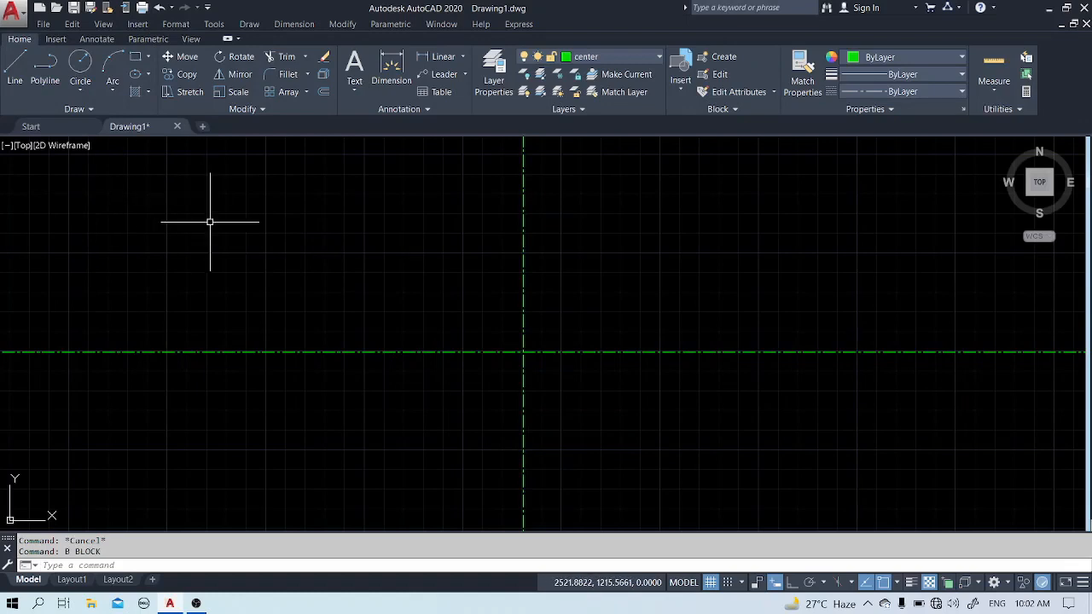
pyautogui.write('b')
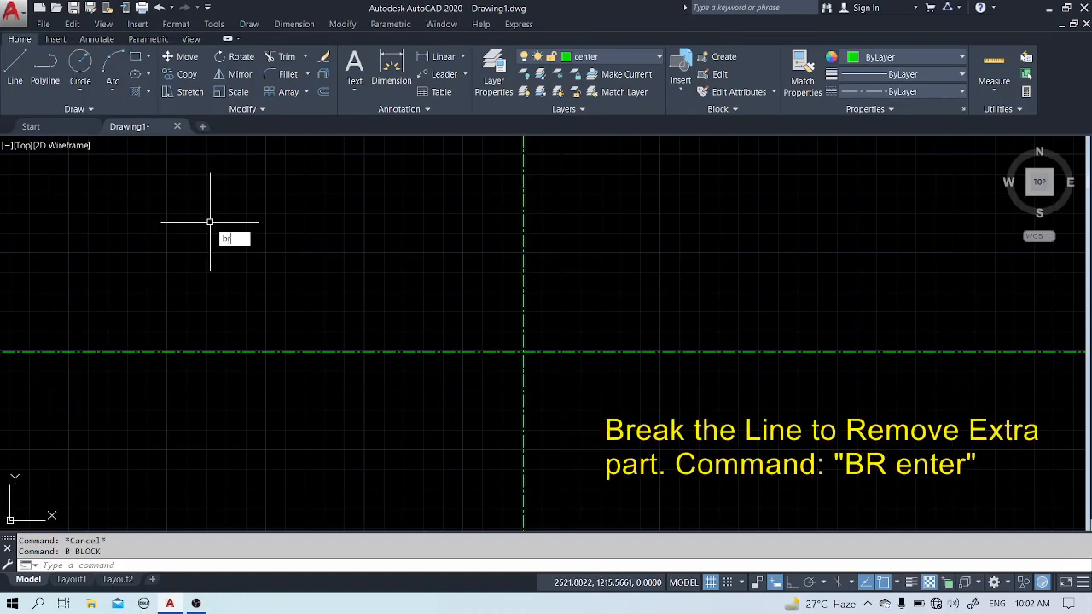
pyautogui.write('r')
pyautogui.press('Return')
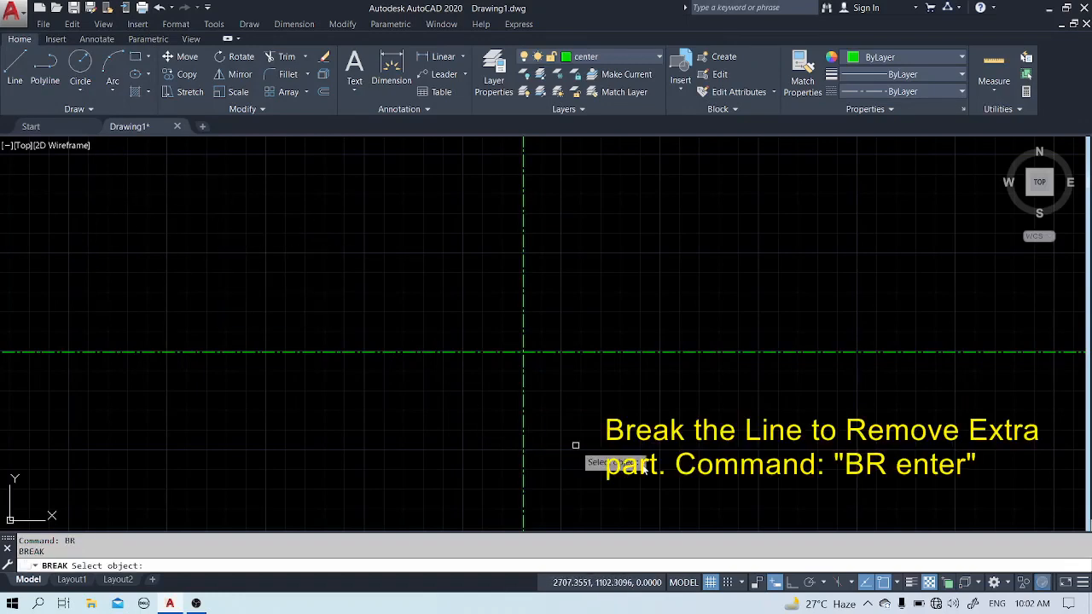
pyautogui.click(727, 352)
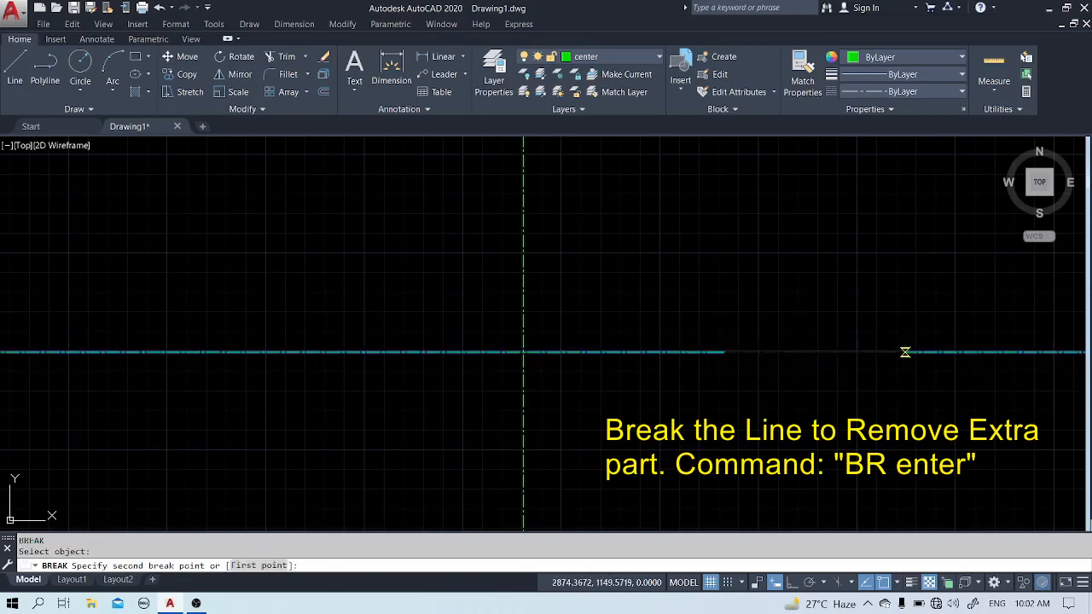
pyautogui.click(905, 353)
pyautogui.press('Return')
pyautogui.click(286, 352)
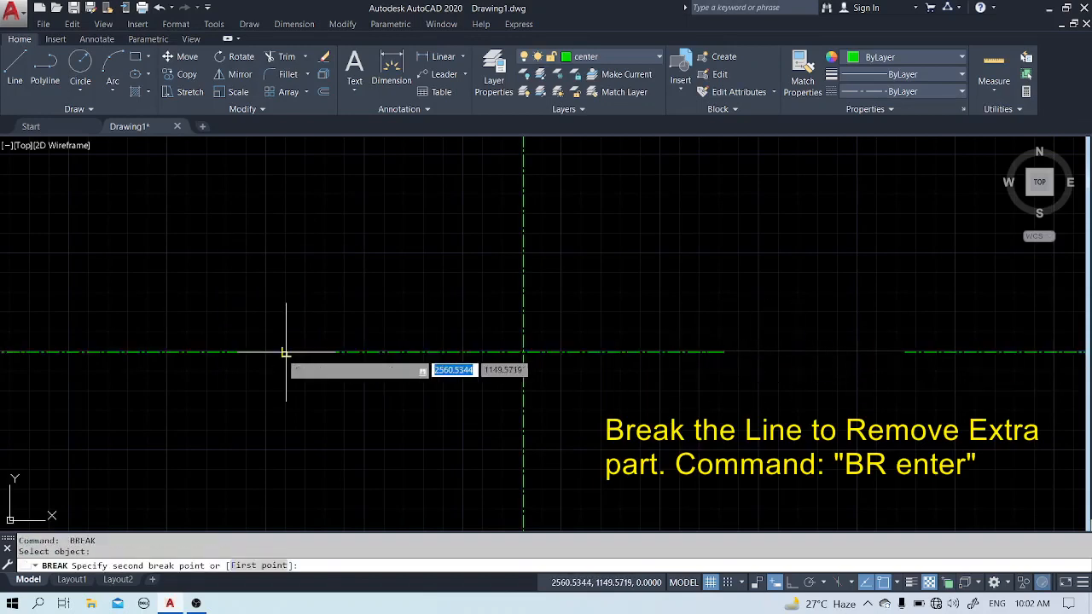
pyautogui.click(169, 352)
# Break the vertical construction line with a gap above and below the horizontal centerline
pyautogui.press('Return')
pyautogui.click(522, 212)
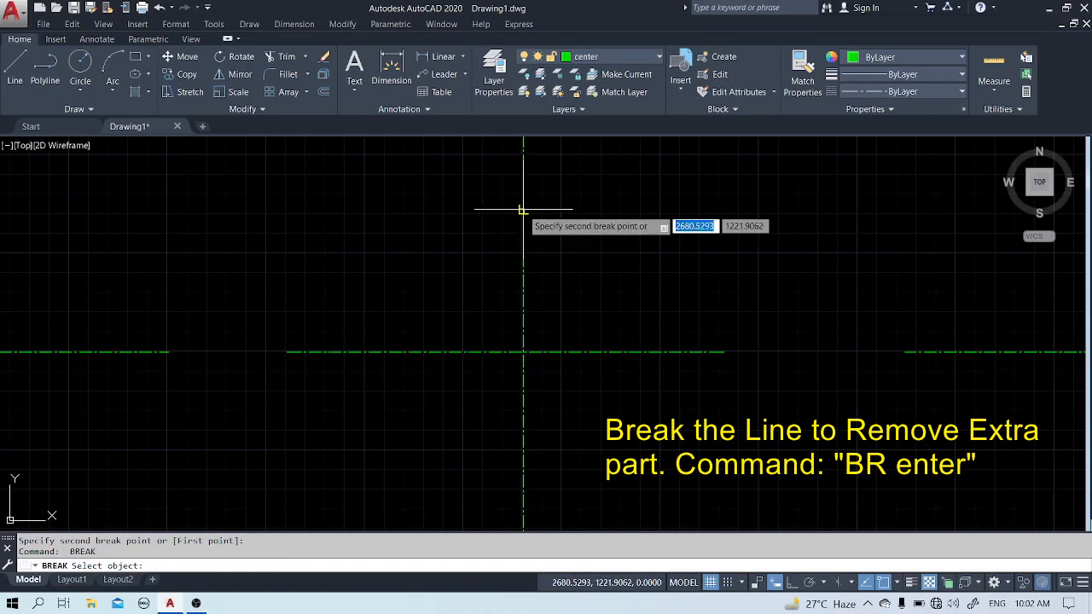
pyautogui.click(522, 162)
pyautogui.press('Return')
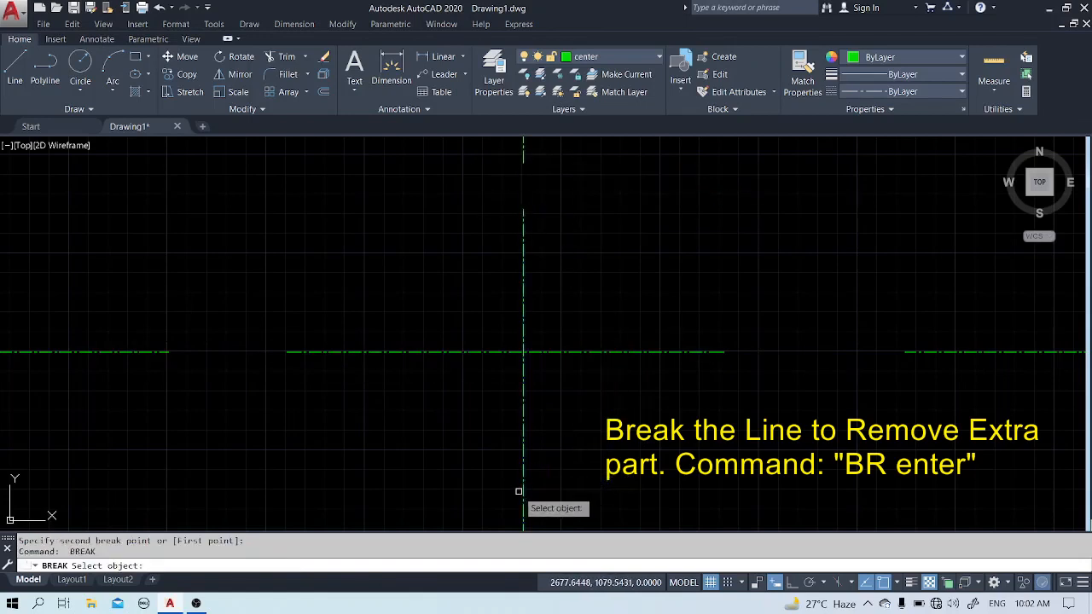
pyautogui.click(523, 494)
pyautogui.click(523, 514)
# Erase the four leftover outer pieces of the broken construction lines, keeping only the crossing middle segments
pyautogui.click(546, 513)
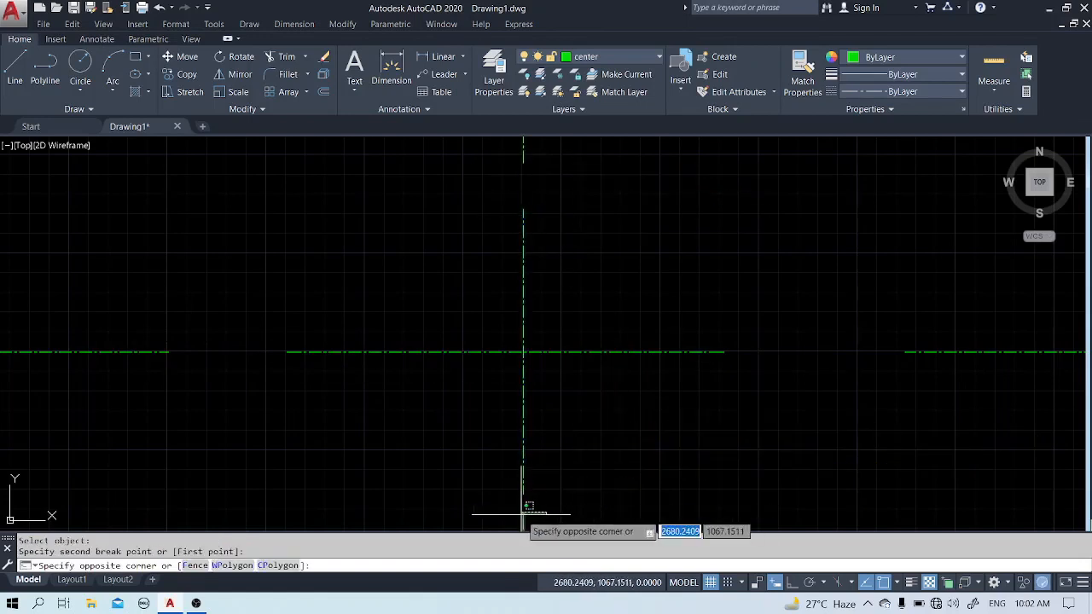
pyautogui.click(512, 518)
pyautogui.click(166, 341)
pyautogui.click(107, 419)
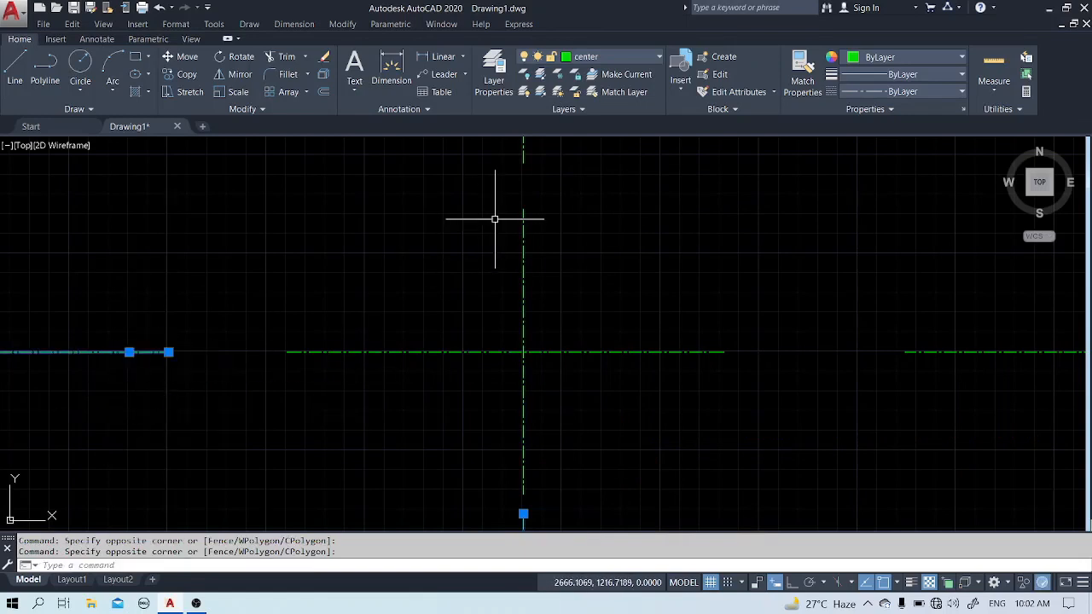
pyautogui.click(533, 152)
pyautogui.click(451, 166)
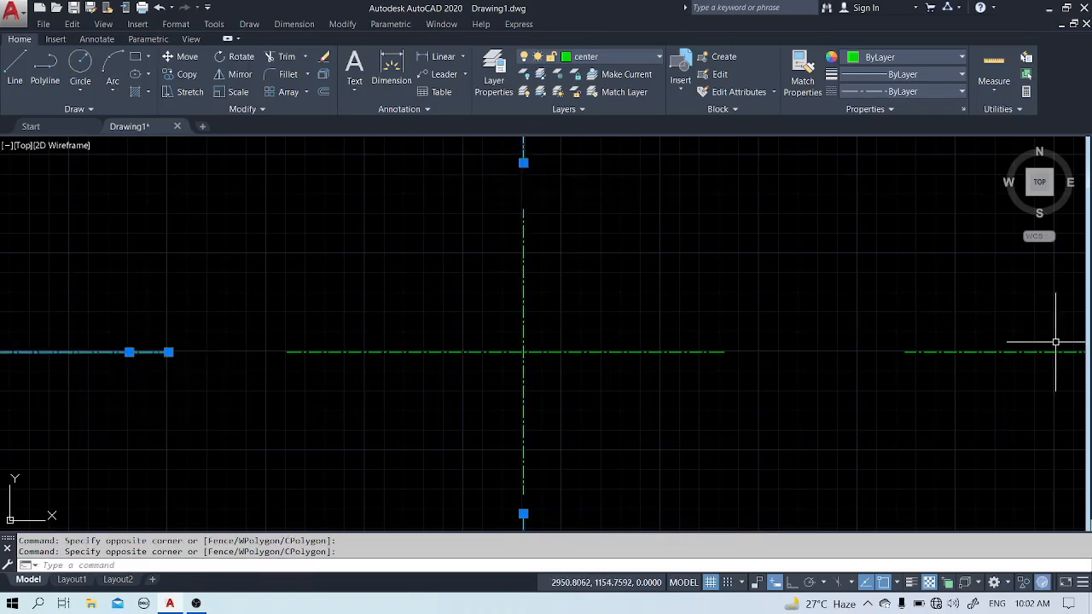
pyautogui.click(1019, 332)
pyautogui.click(966, 378)
pyautogui.write('e')
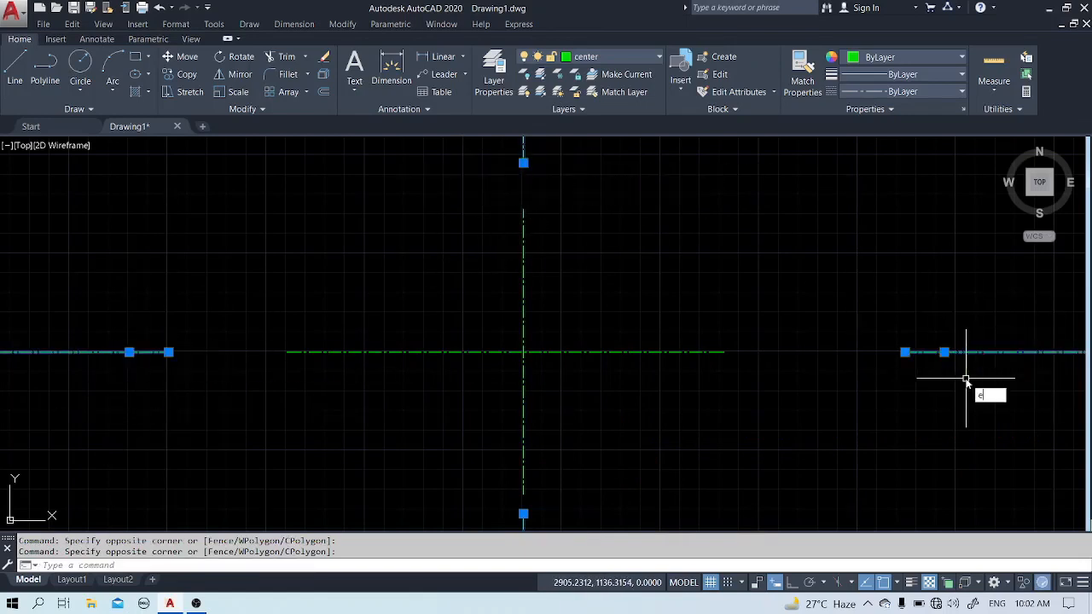
pyautogui.press('Return')
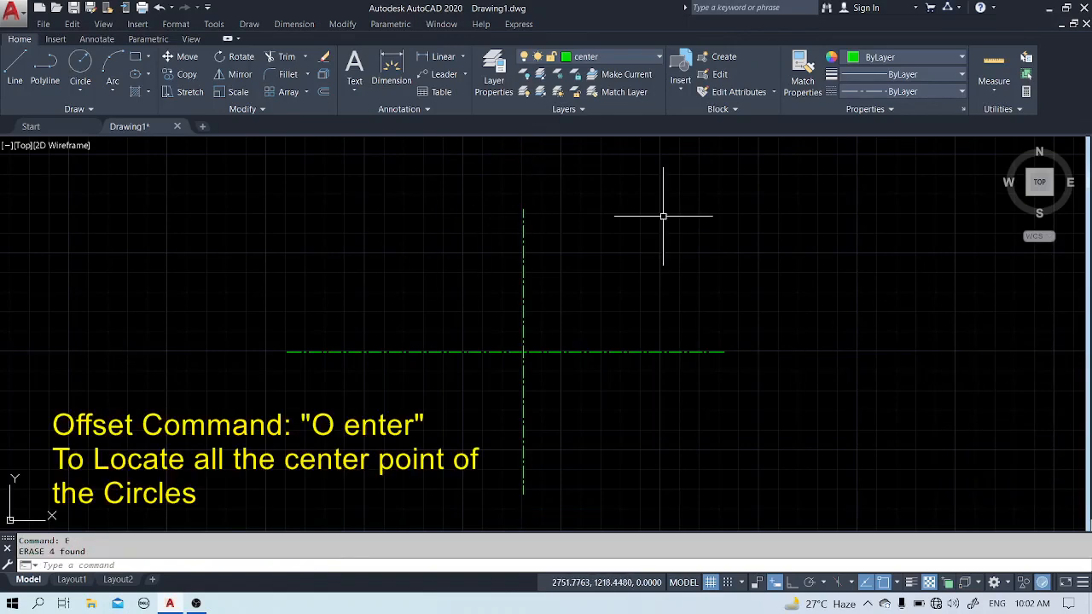
# Offset the vertical centerline by 70 to both its right and its left side
pyautogui.write('o')
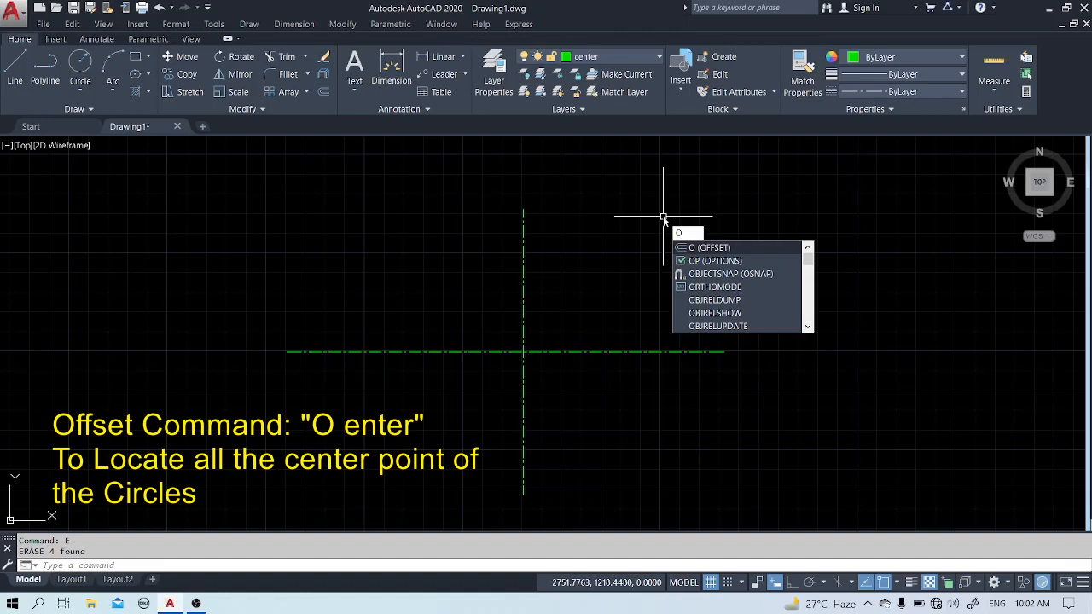
pyautogui.press('Return')
pyautogui.write('70')
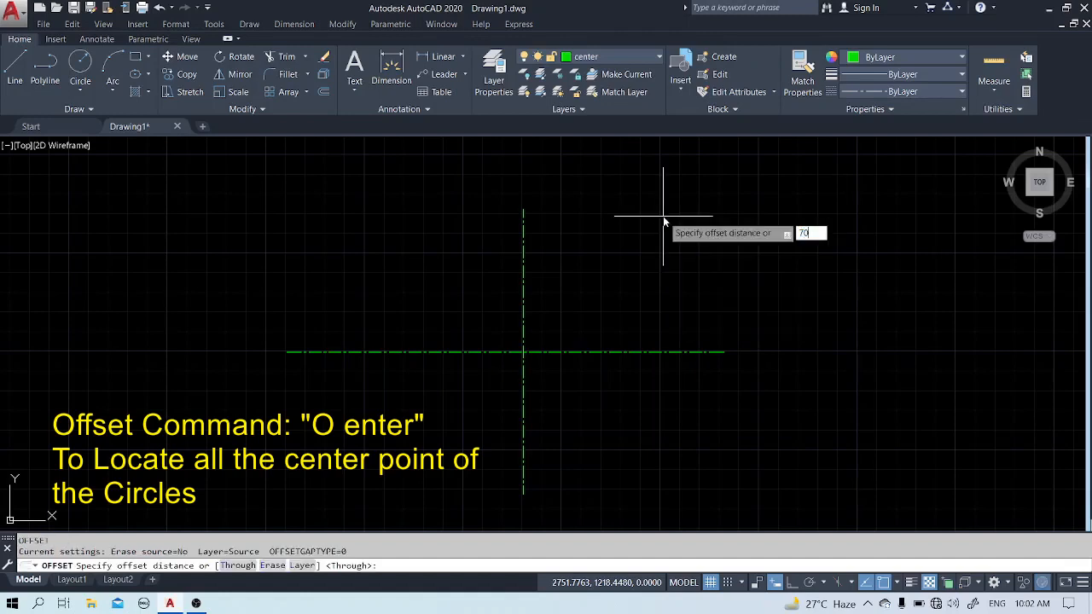
pyautogui.press('Return')
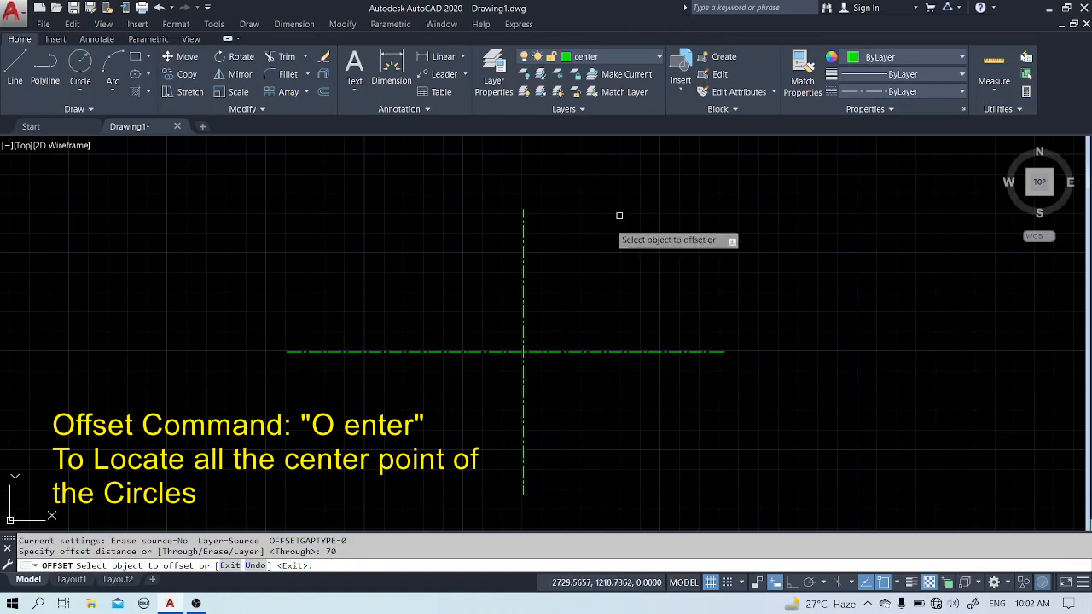
pyautogui.click(524, 281)
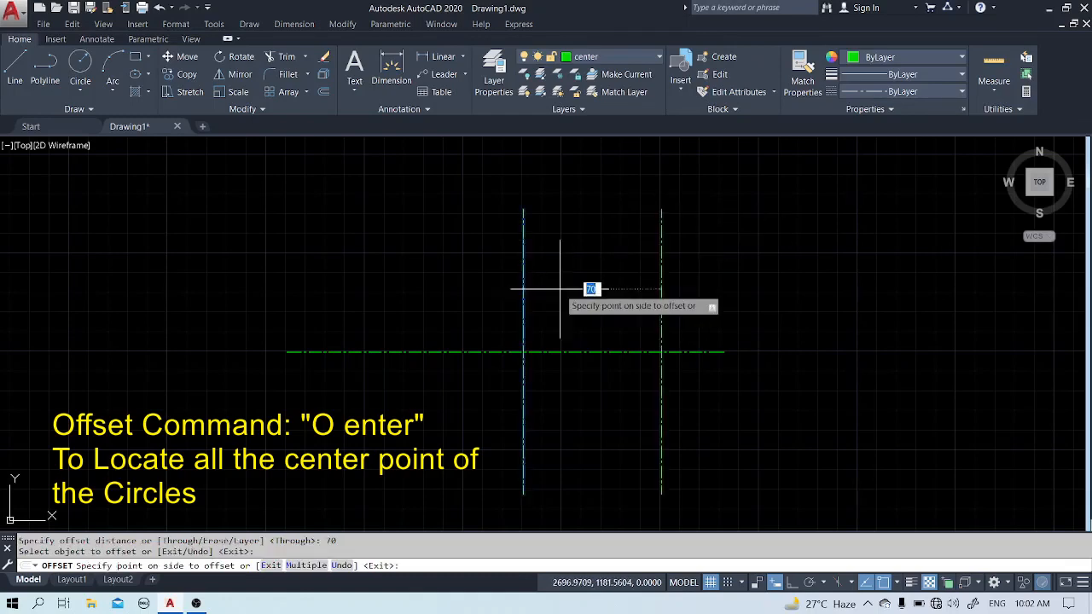
pyautogui.click(580, 292)
pyautogui.click(521, 298)
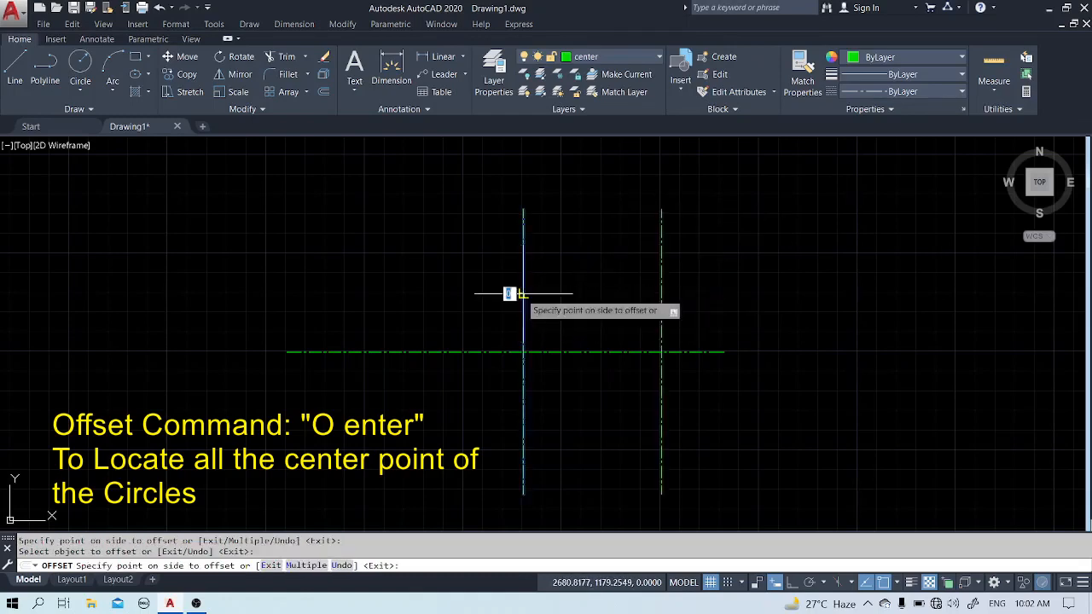
pyautogui.click(480, 329)
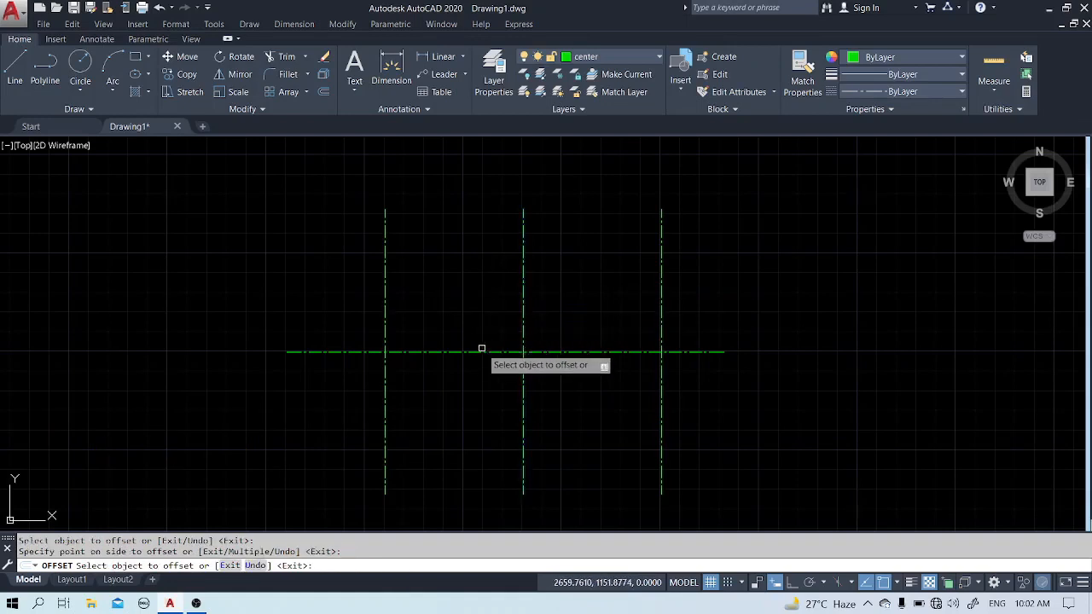
# Offset the horizontal centerline upward by the same 70 distance and end the Offset command
pyautogui.click(484, 351)
pyautogui.click(486, 297)
pyautogui.rightClick(487, 300)
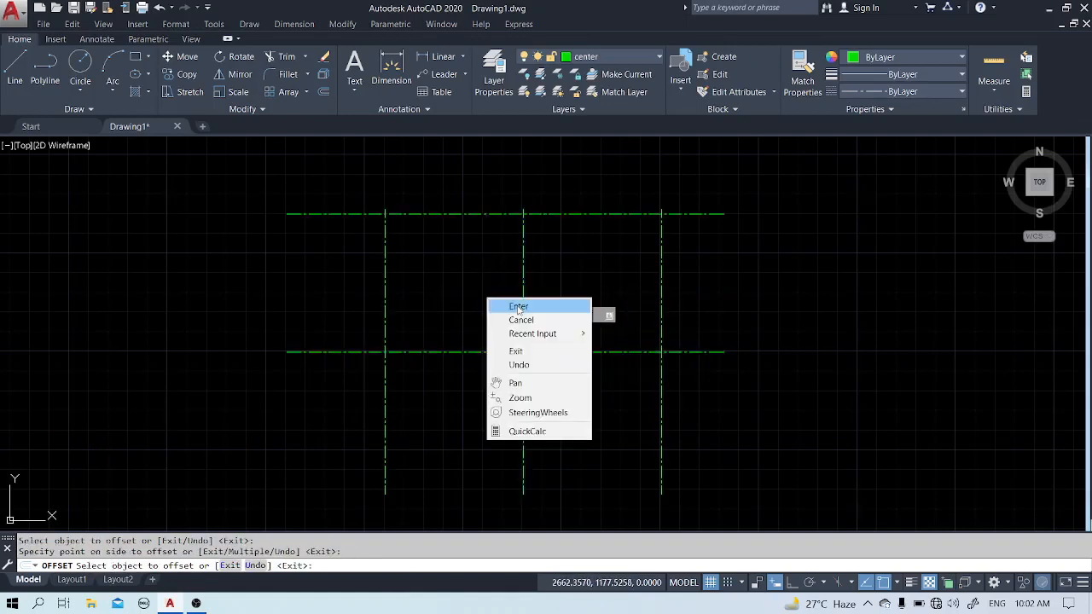
pyautogui.click(515, 305)
# Stretch the upper end of the middle vertical centerline straight up by about 29 units with Ortho on
pyautogui.click(522, 273)
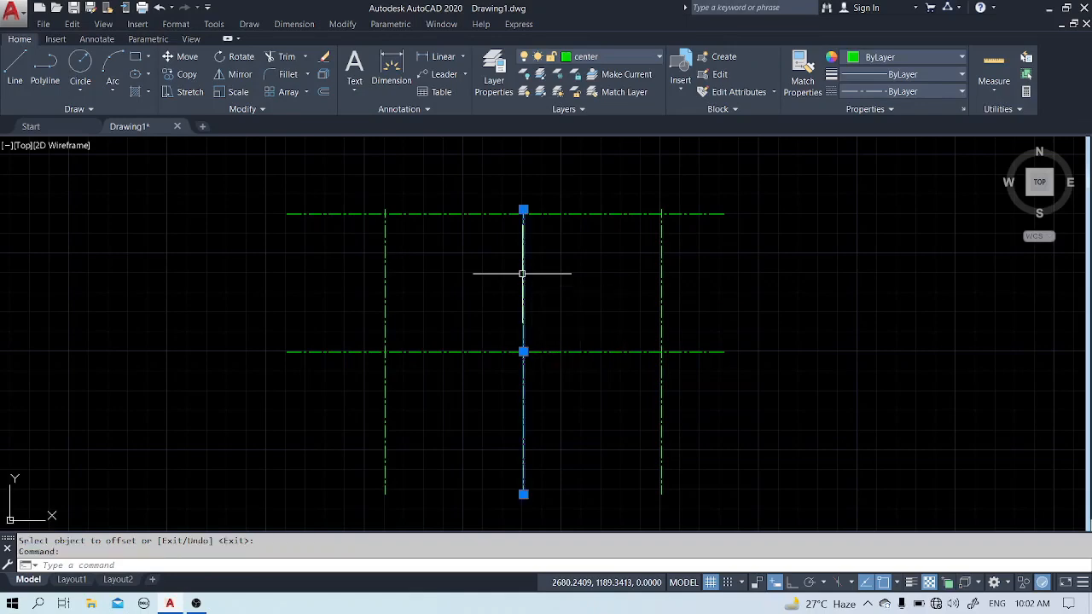
pyautogui.click(523, 209)
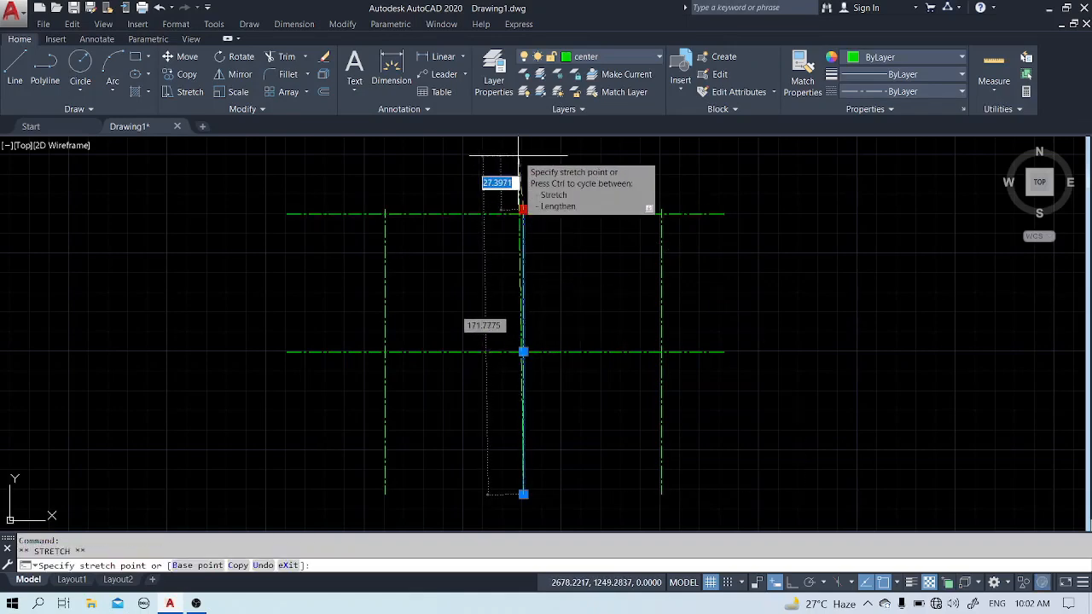
pyautogui.press('F8')
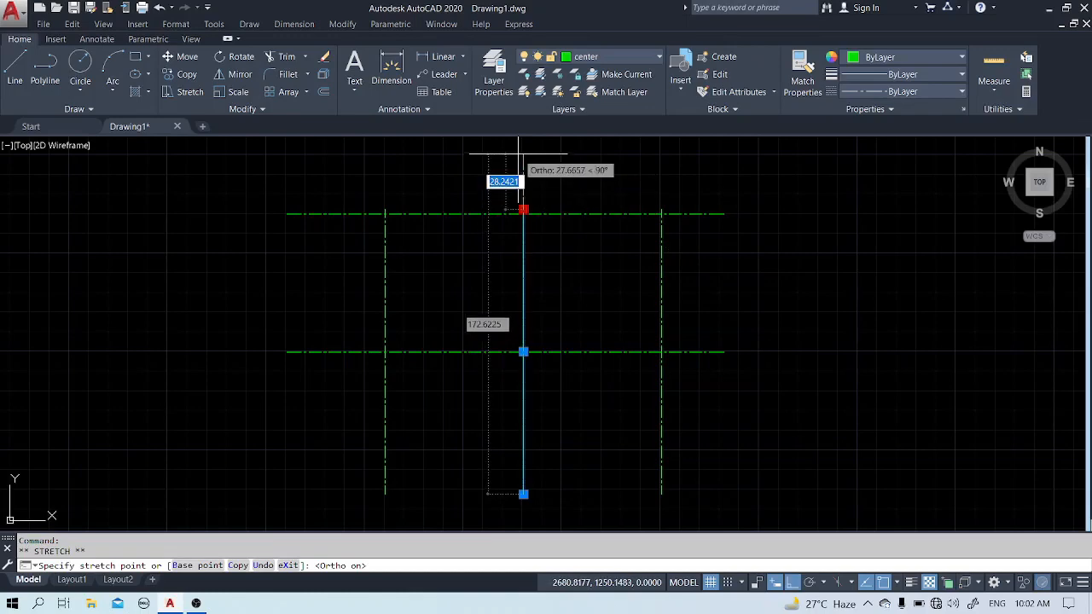
pyautogui.click(519, 153)
pyautogui.press('Escape')
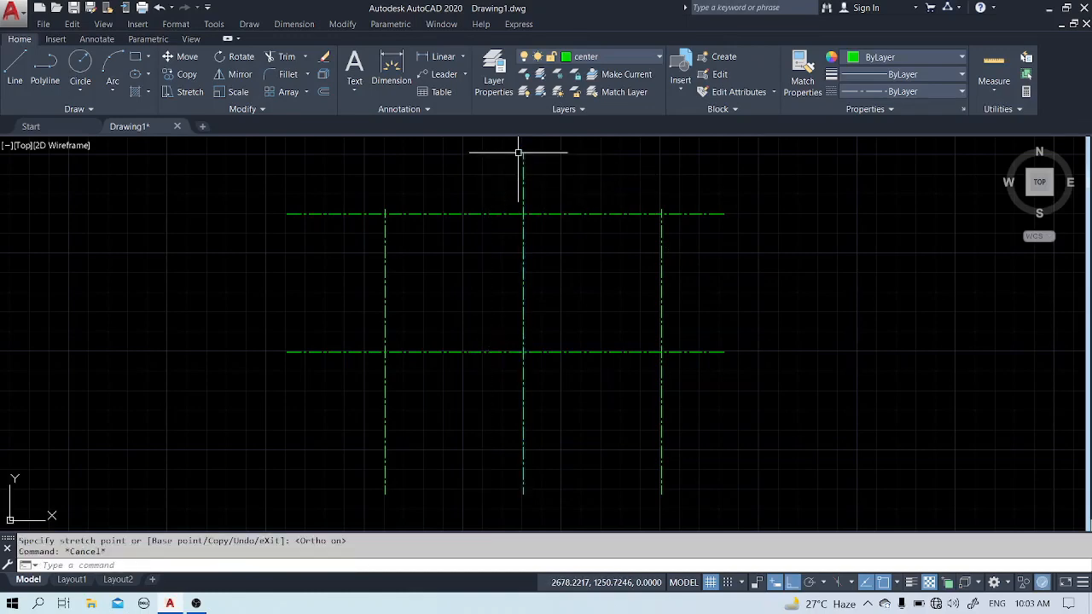
# Make the object layer current
pyautogui.moveTo(595, 270); pyautogui.dragTo(554, 285, button='middle')
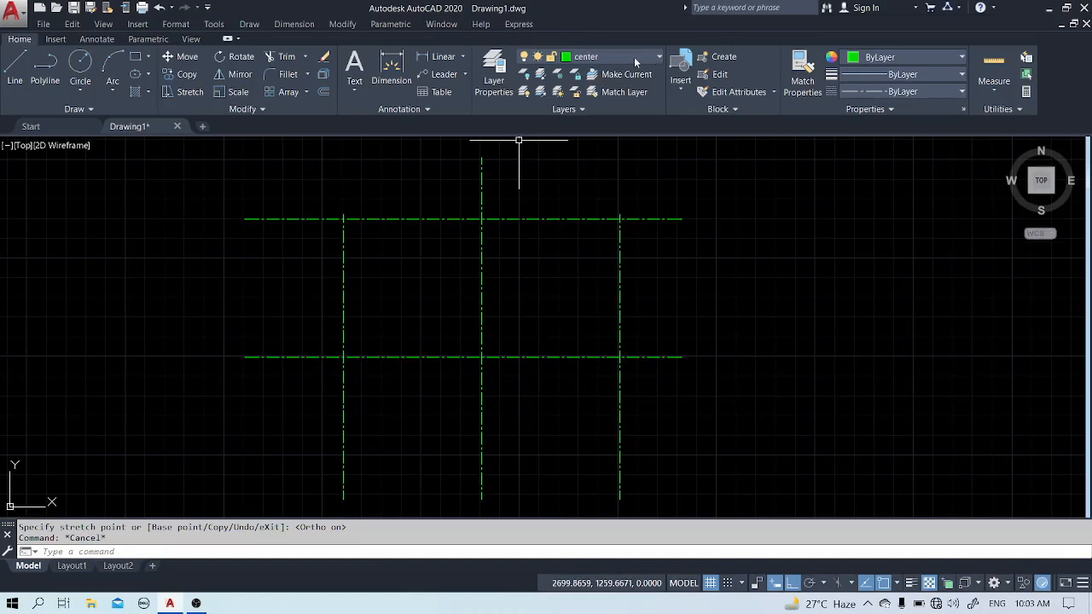
pyautogui.click(584, 58)
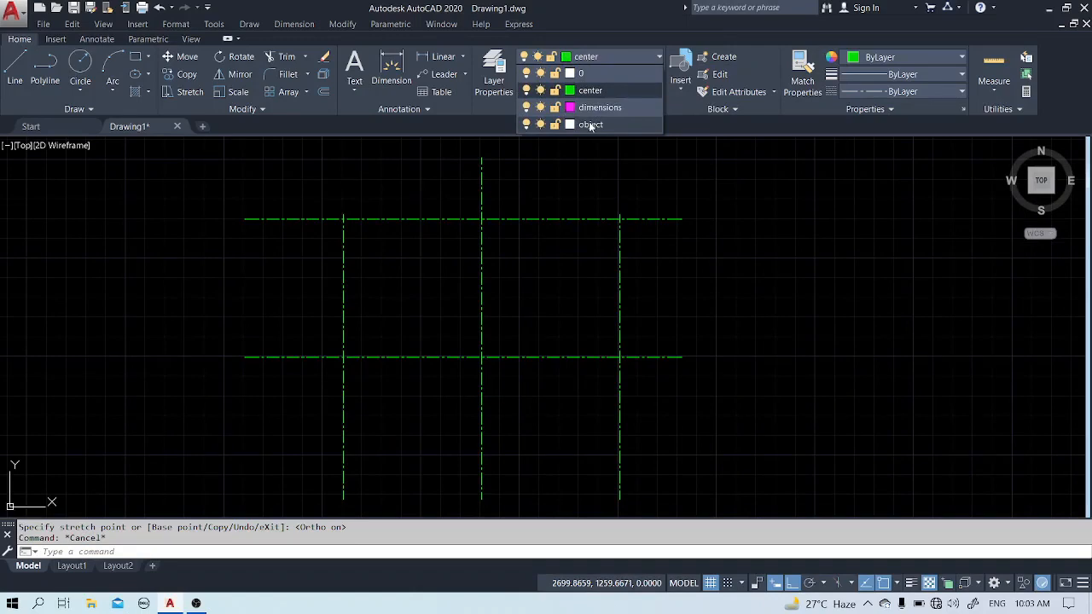
pyautogui.click(591, 125)
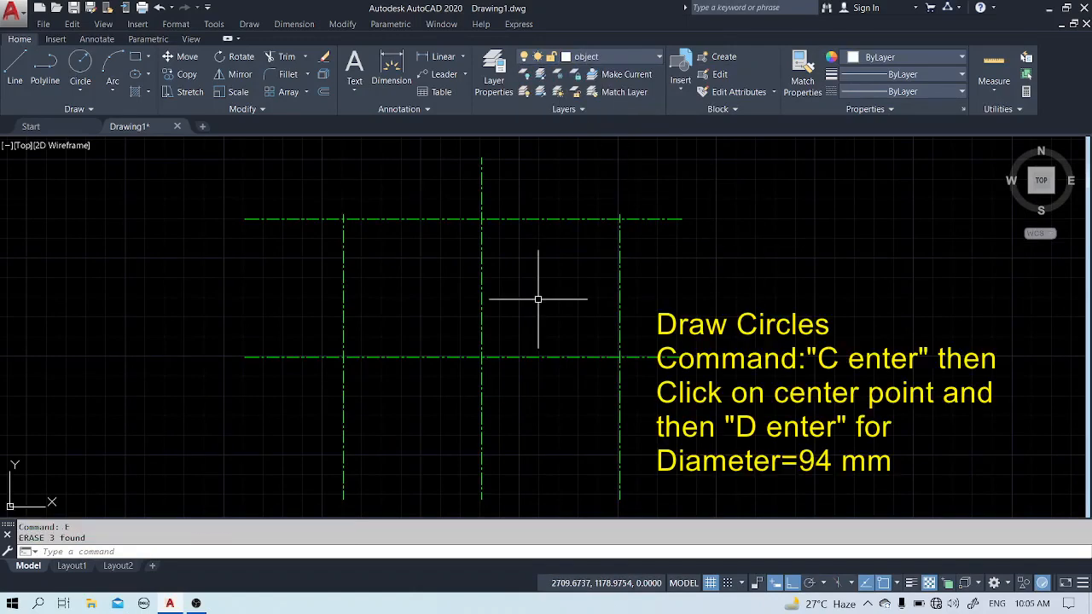
# Draw a circle of diameter 94 centered where the middle vertical and lower horizontal centerlines cross
pyautogui.write('c')
pyautogui.press('Return')
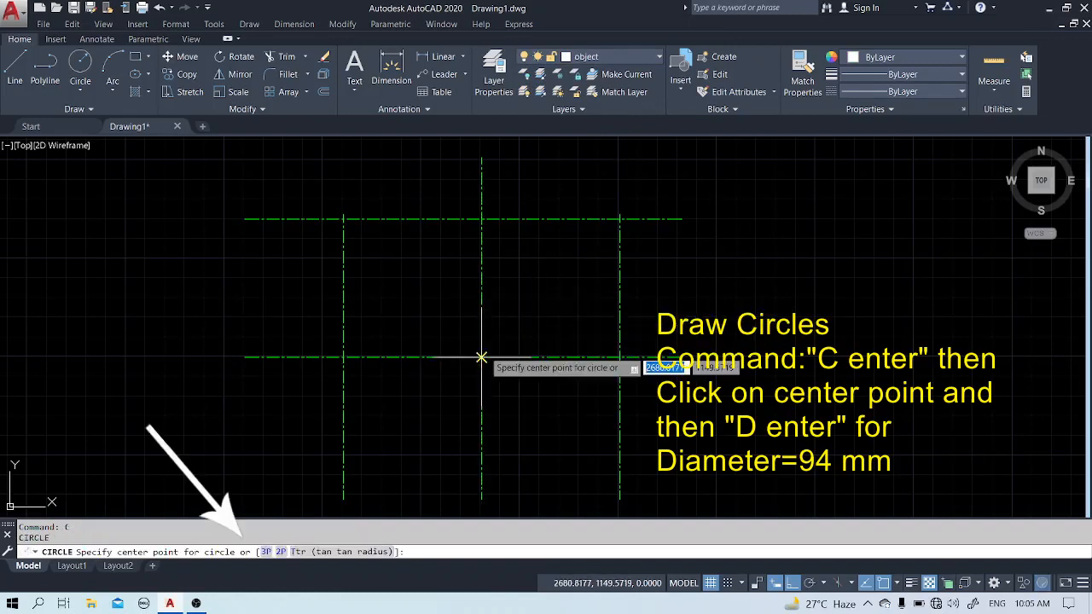
pyautogui.click(482, 357)
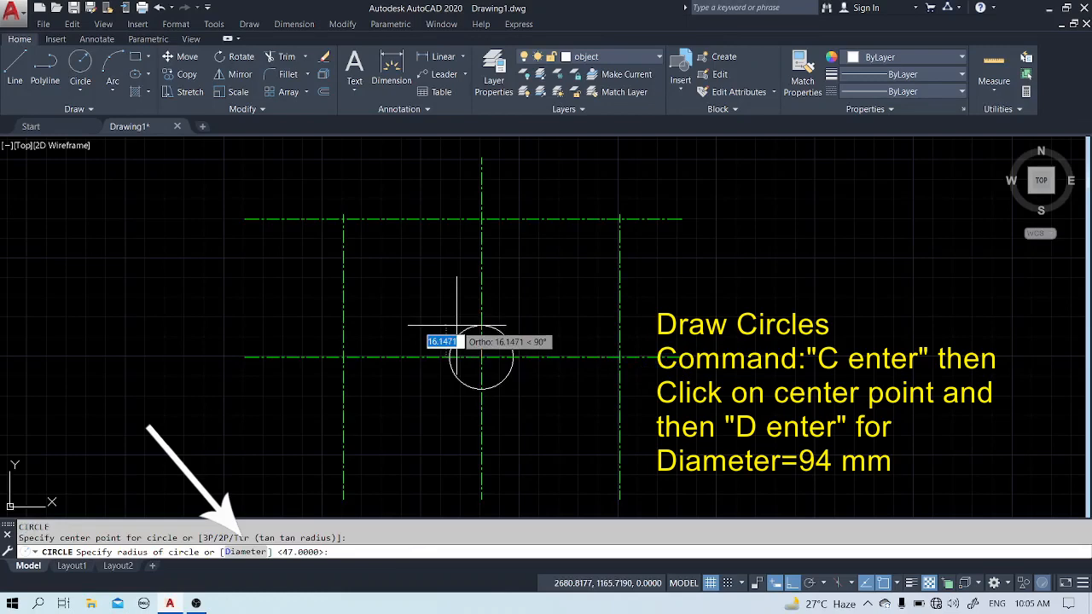
pyautogui.write('d')
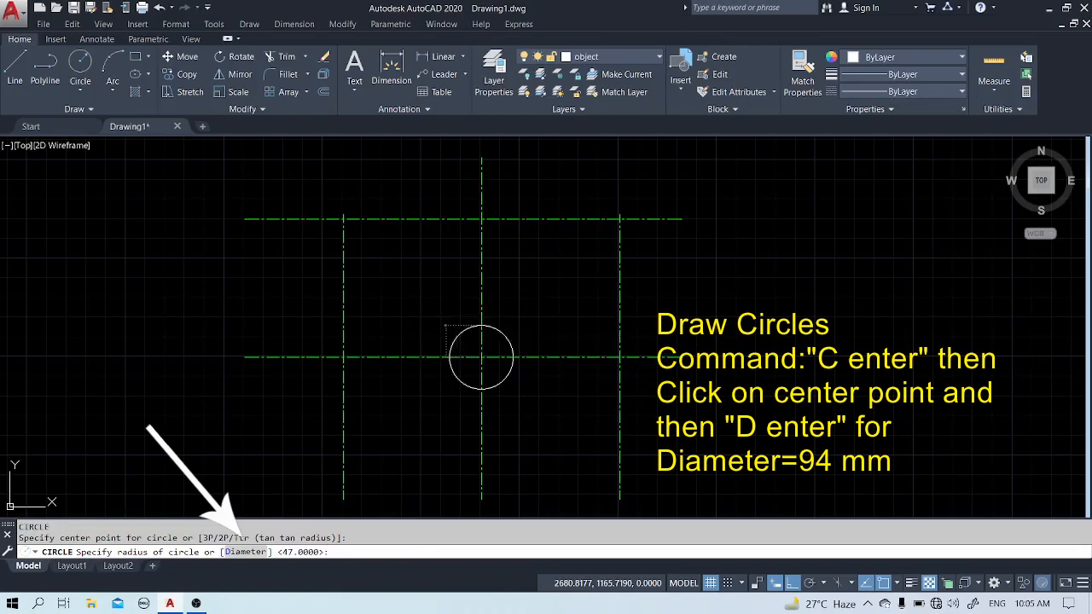
pyautogui.press('Return')
pyautogui.write('94')
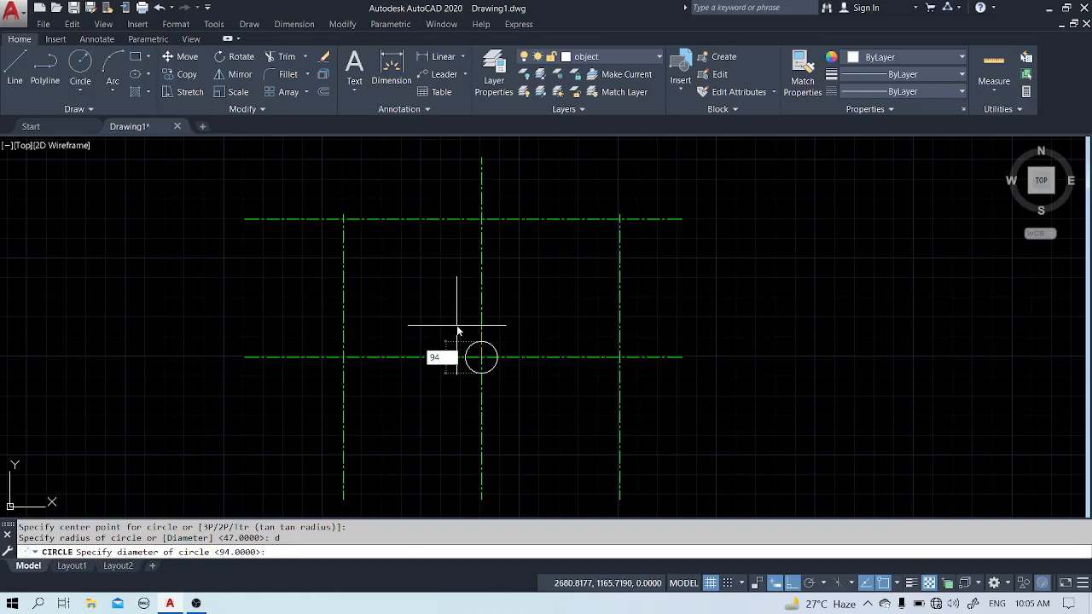
pyautogui.press('Return')
# Draw a circle of diameter 47 concentric with the 94-diameter circle
pyautogui.write('c')
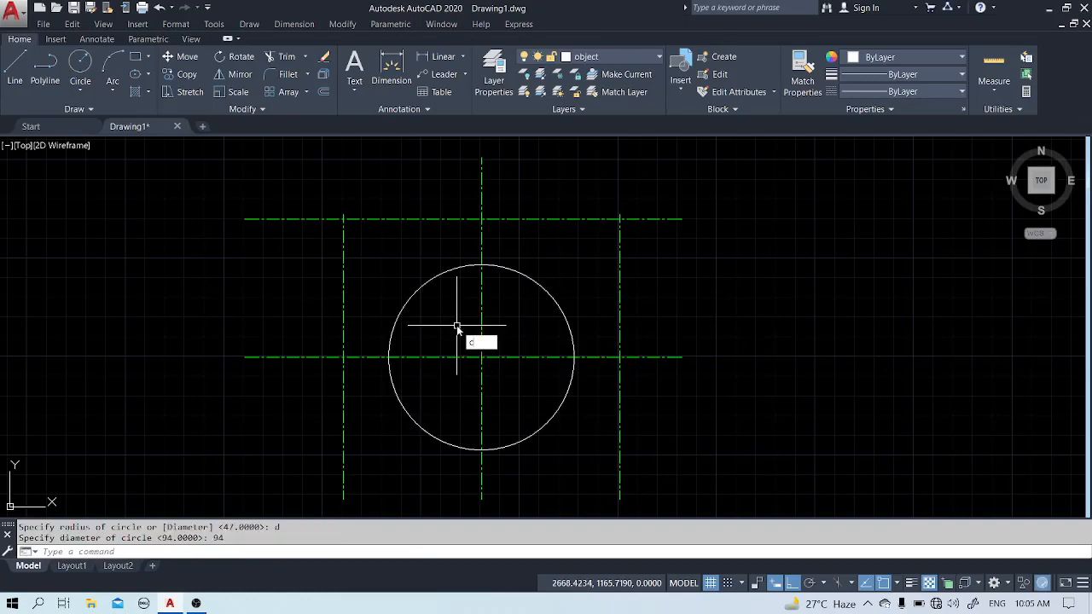
pyautogui.press('Return')
pyautogui.click(482, 358)
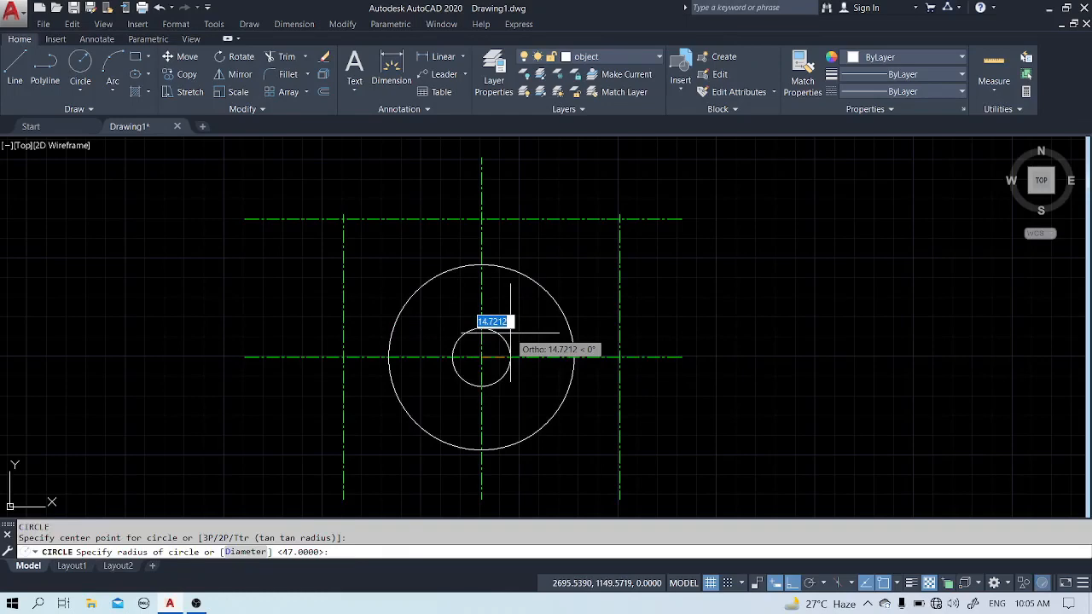
pyautogui.write('d')
pyautogui.press('Return')
pyautogui.write('47')
pyautogui.press('Return')
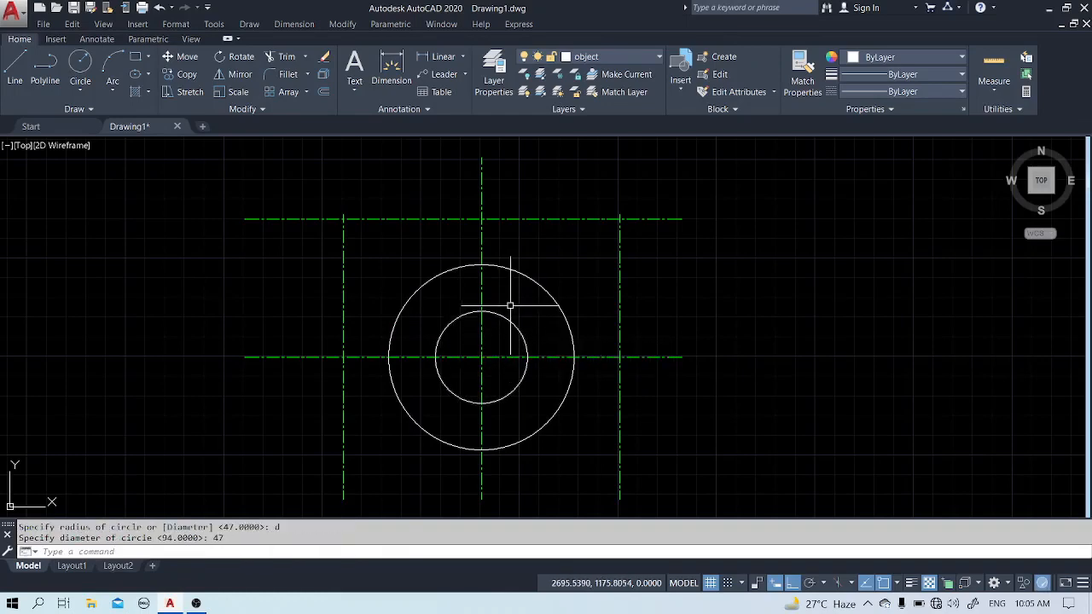
# Draw a horizontal line about 55 units long across the top quadrant of the 47-diameter circle
pyautogui.write('l')
pyautogui.press('Return')
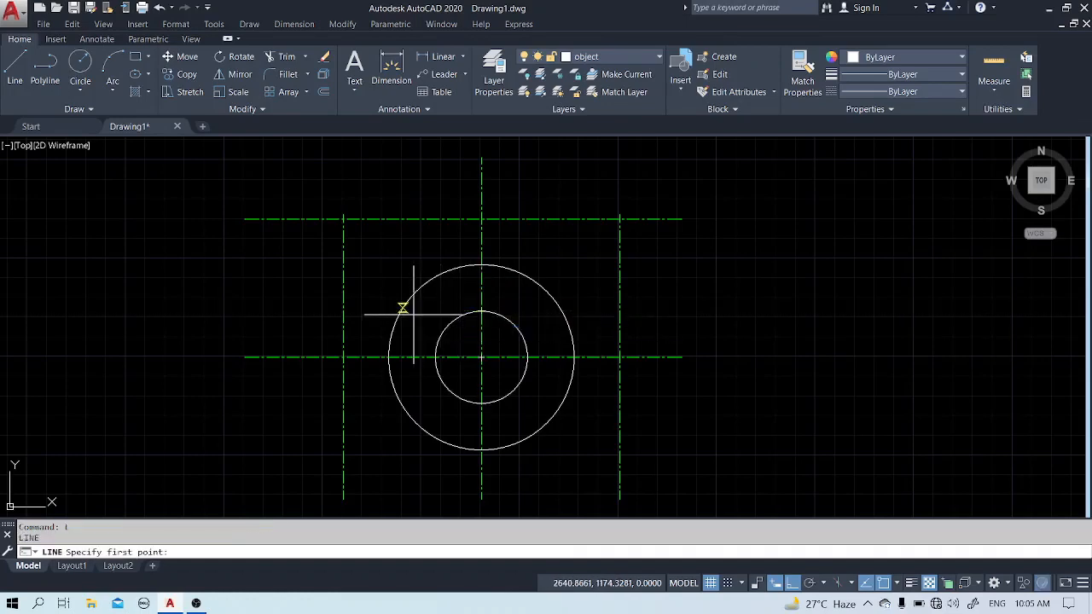
pyautogui.click(481, 312)
pyautogui.click(428, 311)
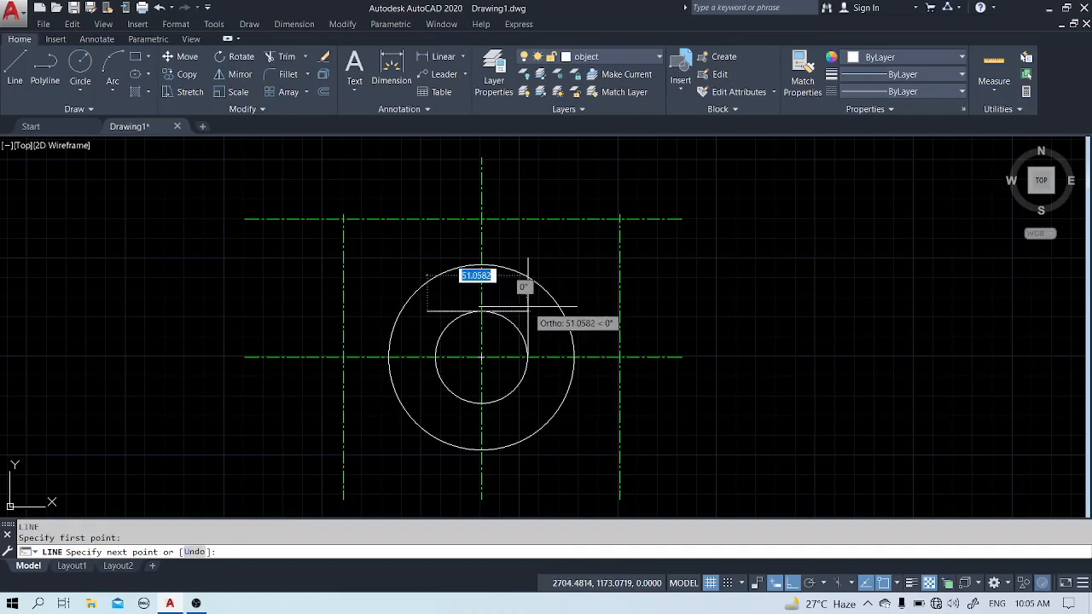
pyautogui.press('Escape')
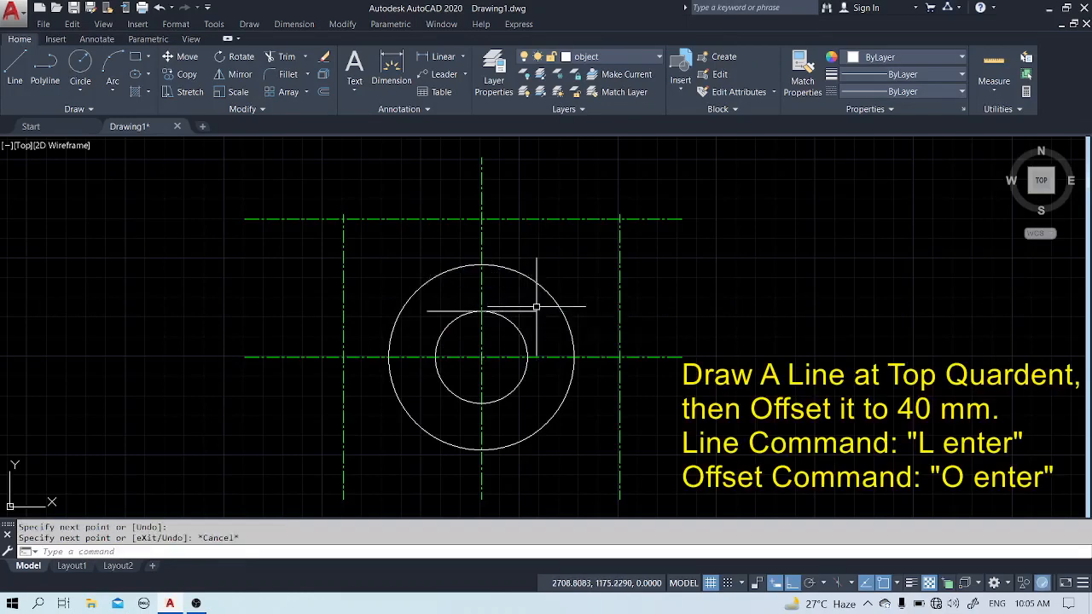
# Offset the horizontal line at the inner circle's top quadrant downward by 40
pyautogui.write('o')
pyautogui.press('Return')
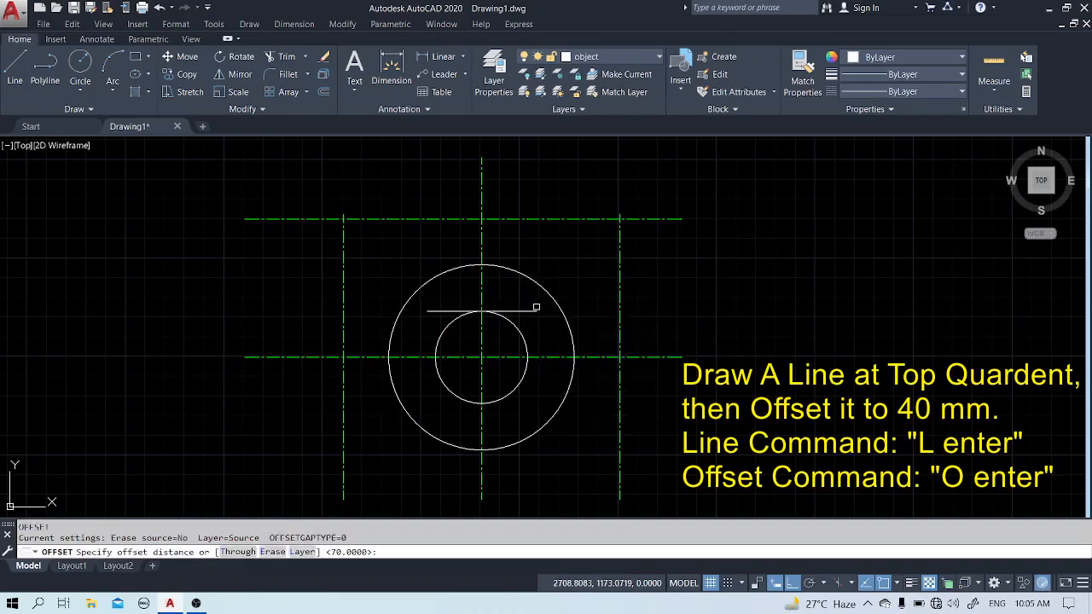
pyautogui.press('Return')
pyautogui.press('Escape')
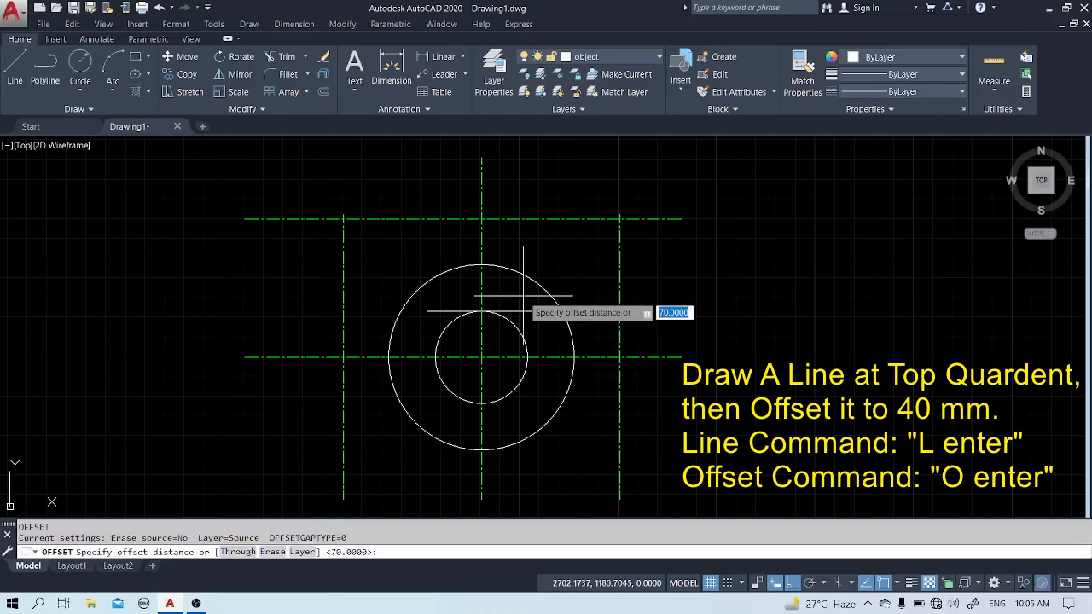
pyautogui.press('Return')
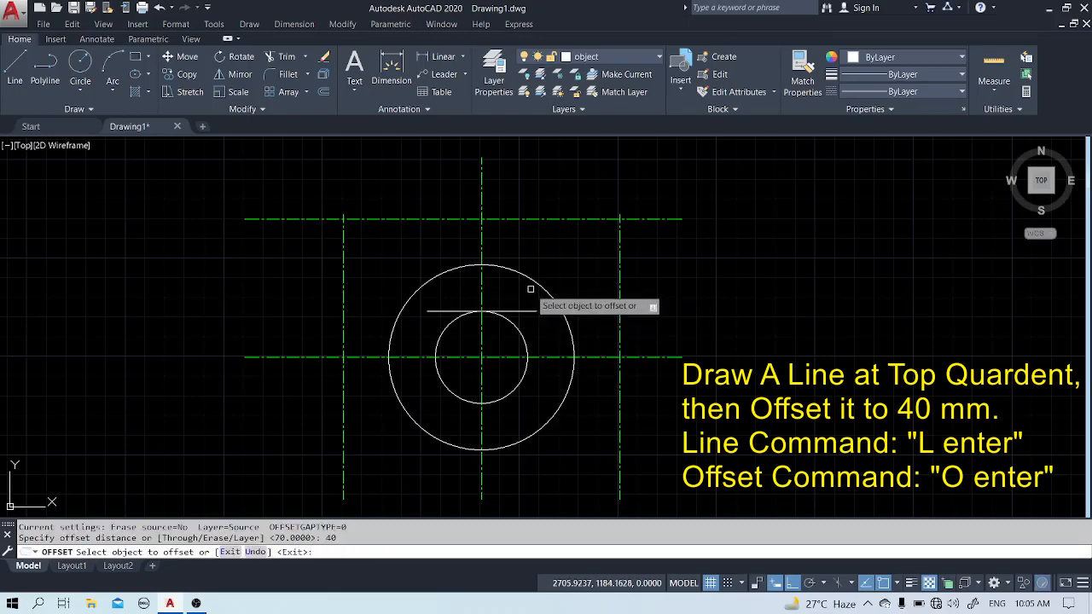
pyautogui.click(507, 310)
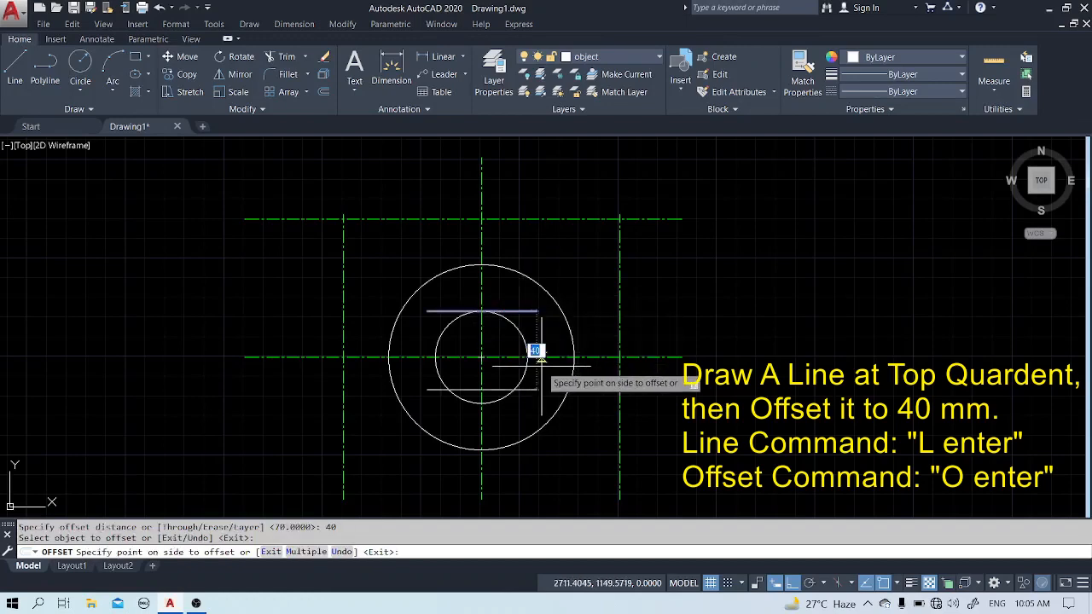
pyautogui.click(537, 358)
pyautogui.press('Escape')
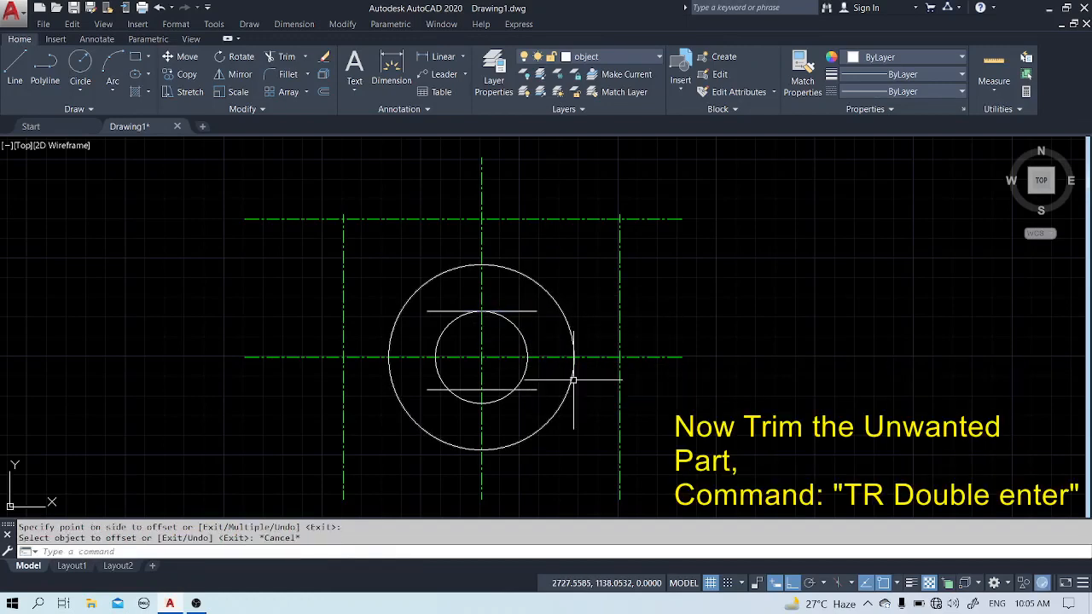
# Trim the inner circle's arc below the offset line and both line ends outside the circle to form a flat bottom
pyautogui.write('tr')
pyautogui.press('Return')
pyautogui.press('Return')
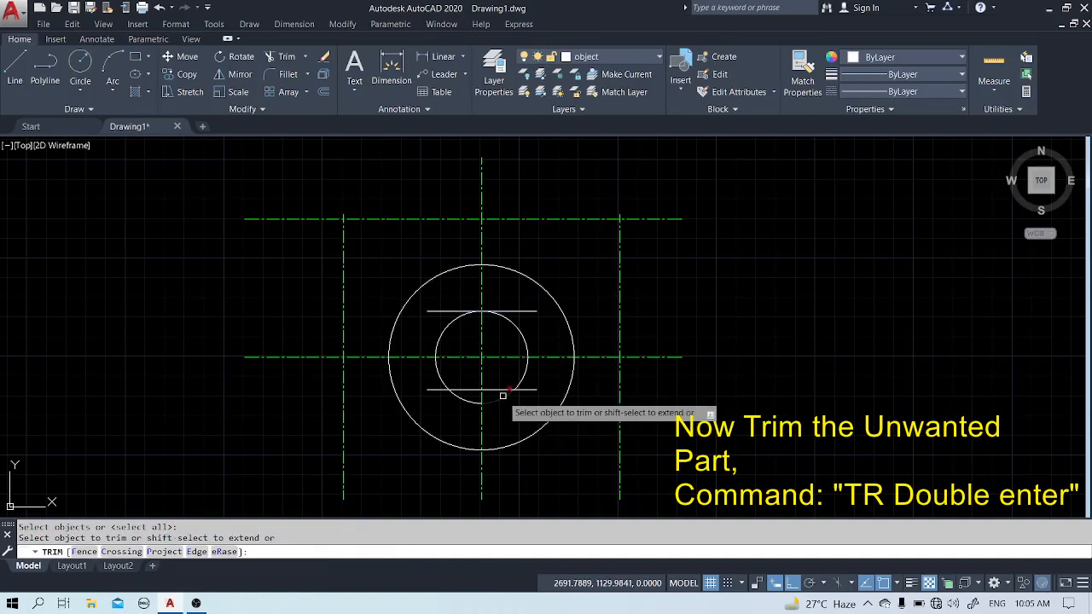
pyautogui.click(504, 399)
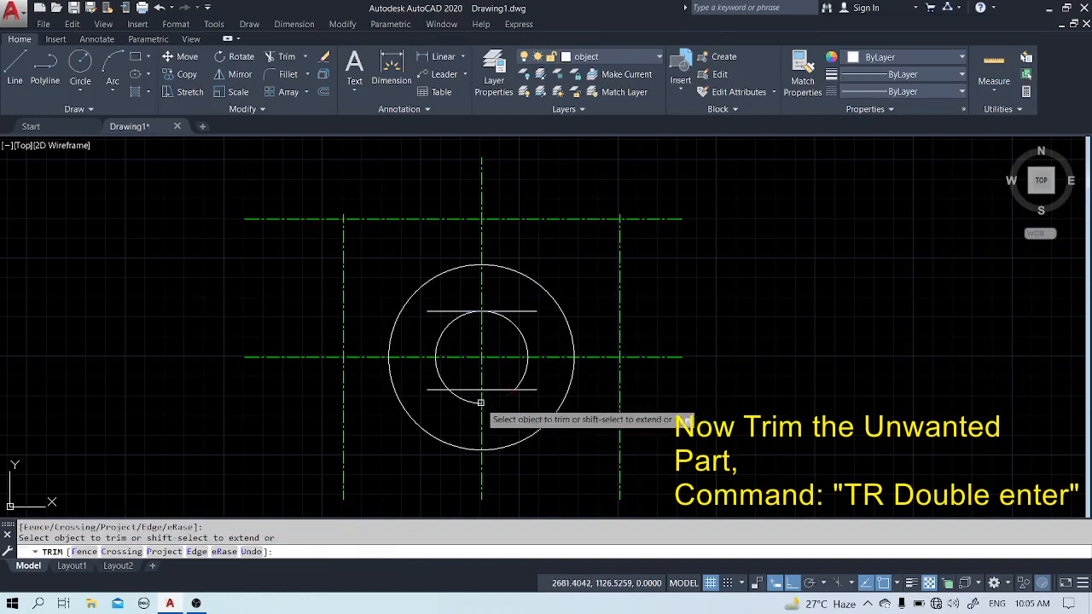
pyautogui.click(435, 390)
pyautogui.click(530, 390)
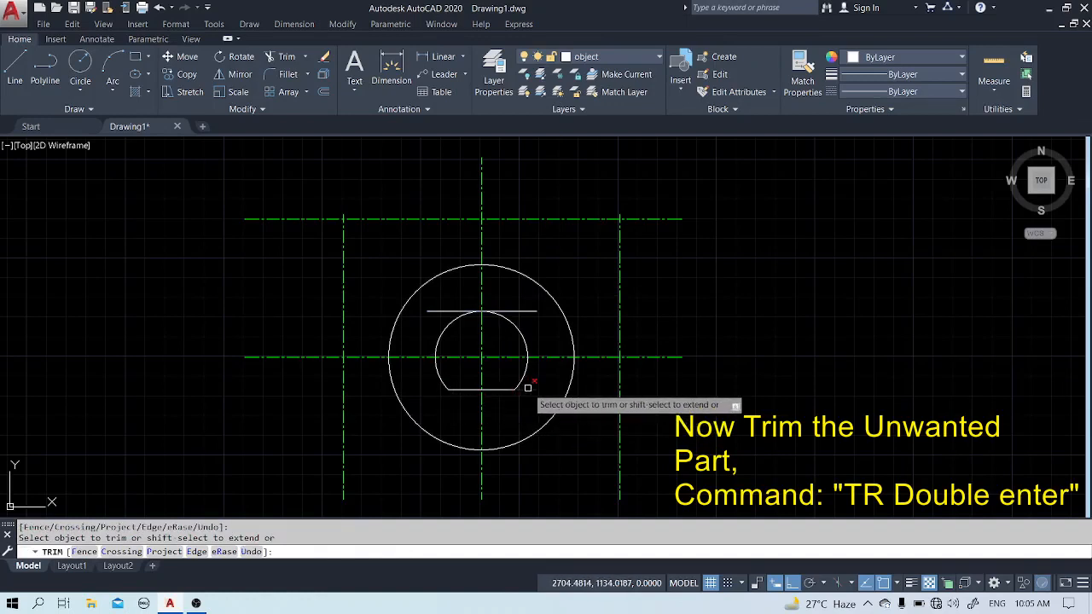
pyautogui.press('Escape')
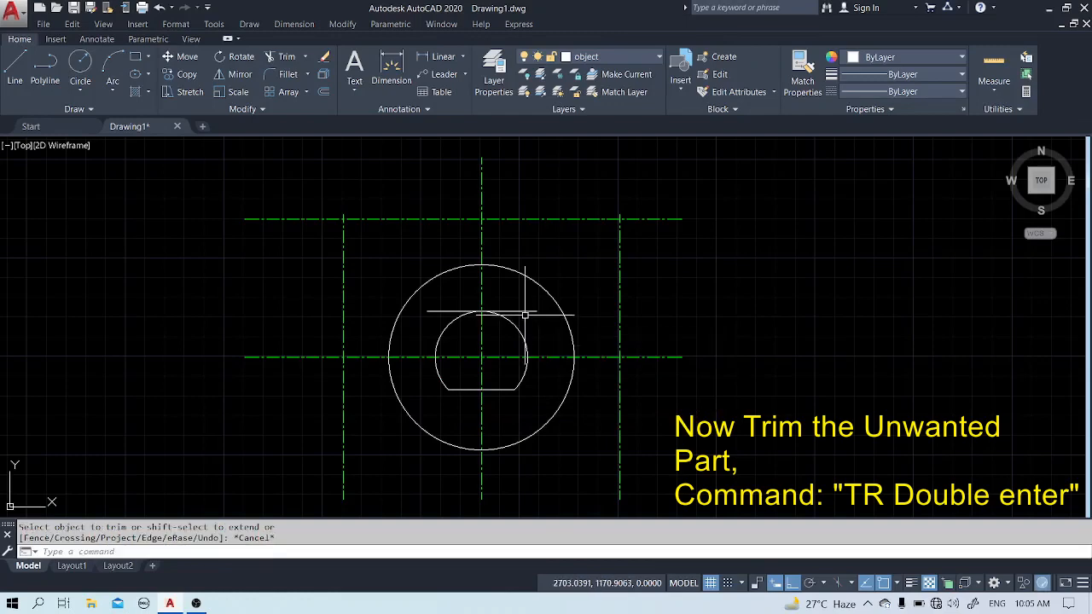
# Erase the horizontal construction line touching the top of the inner circle
pyautogui.click(524, 313)
pyautogui.write('e')
pyautogui.press('Return')
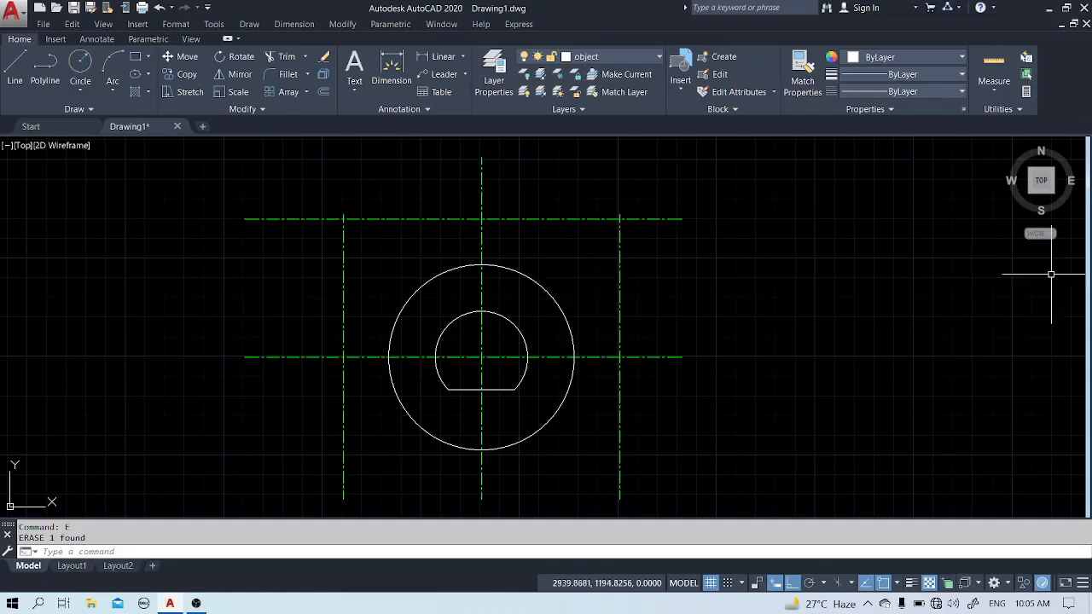
# Draw a circle of diameter 34 centered where the right vertical and lower horizontal centerlines cross
pyautogui.write('c')
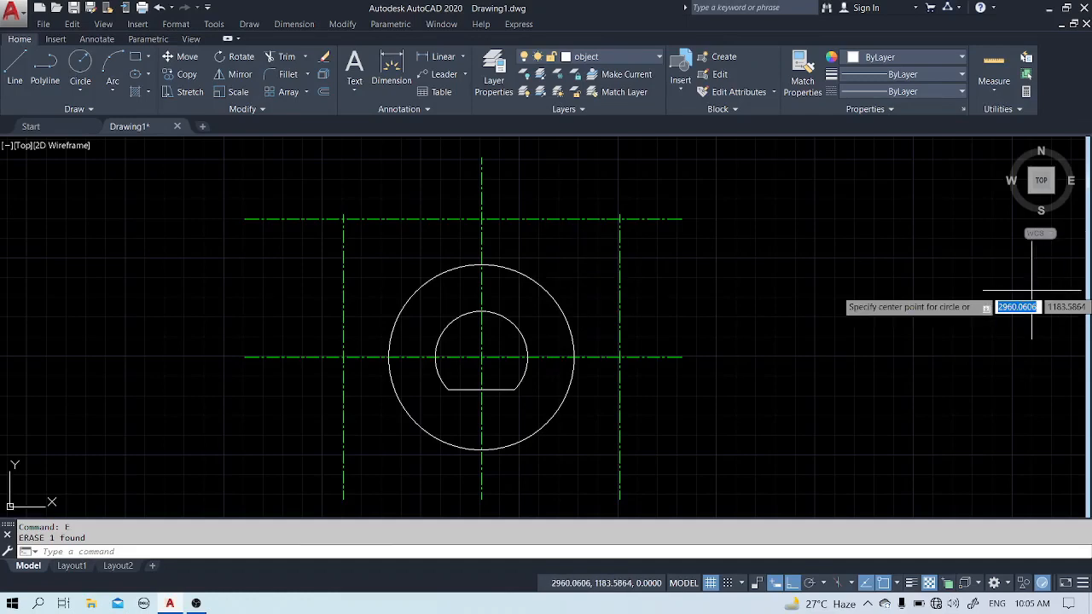
pyautogui.press('Return')
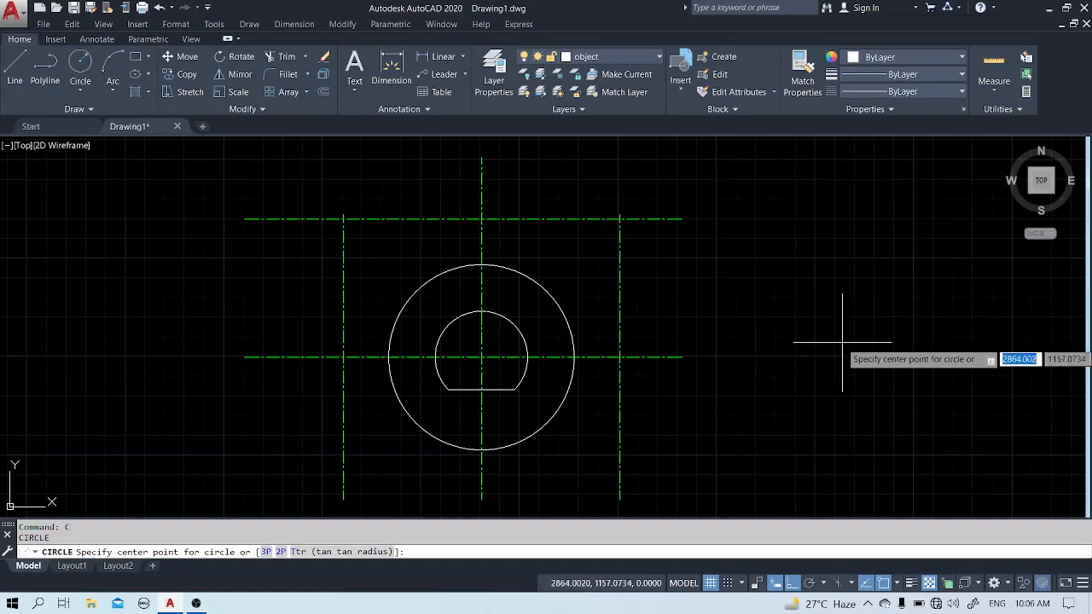
pyautogui.click(619, 357)
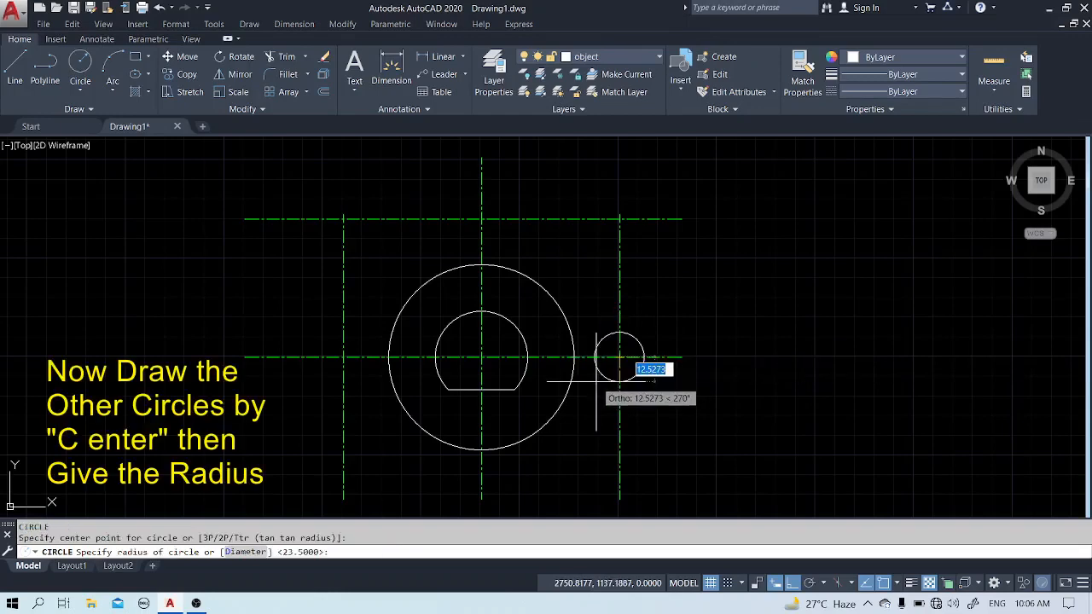
pyautogui.write('d')
pyautogui.press('Return')
pyautogui.write('34')
pyautogui.press('Return')
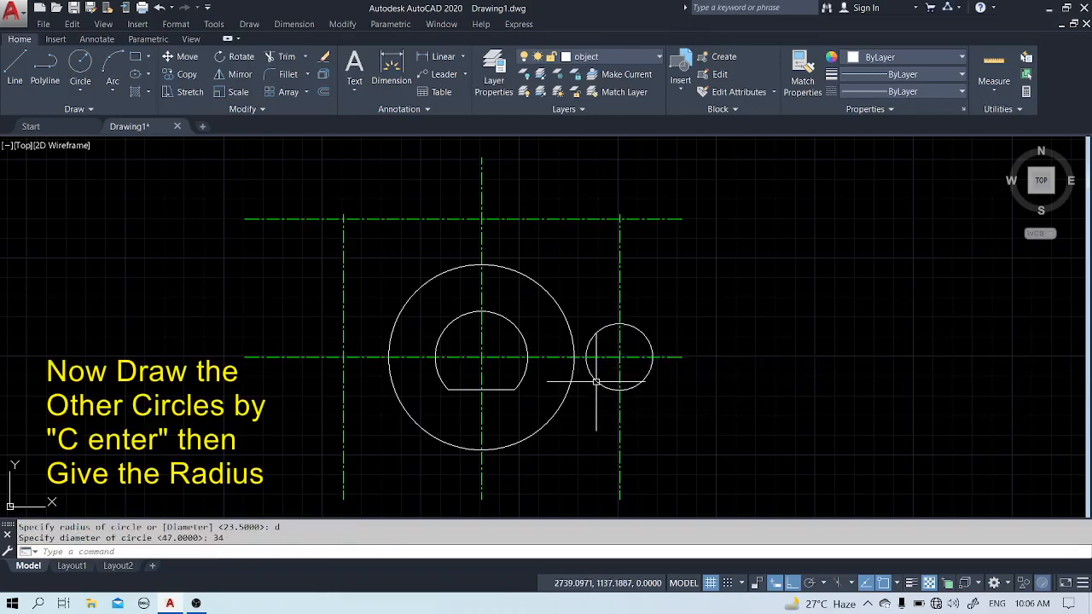
# Copy the 34-diameter circle by its center to the middle vertical/upper horizontal and left vertical/lower horizontal centerline intersections using the Multiple option
pyautogui.write('co')
pyautogui.press('Return')
pyautogui.click(595, 378)
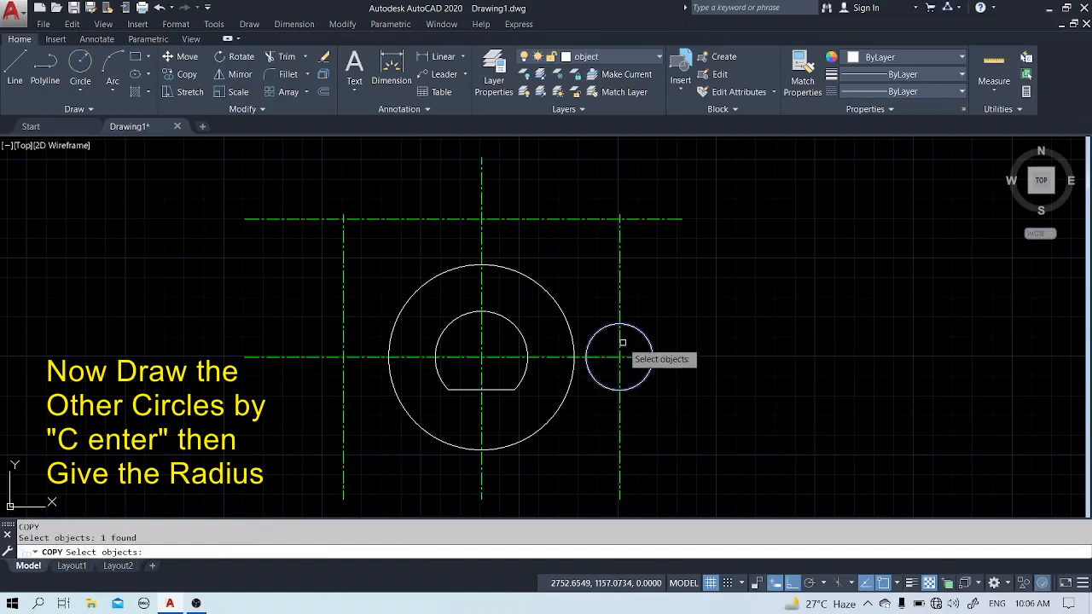
pyautogui.press('Return')
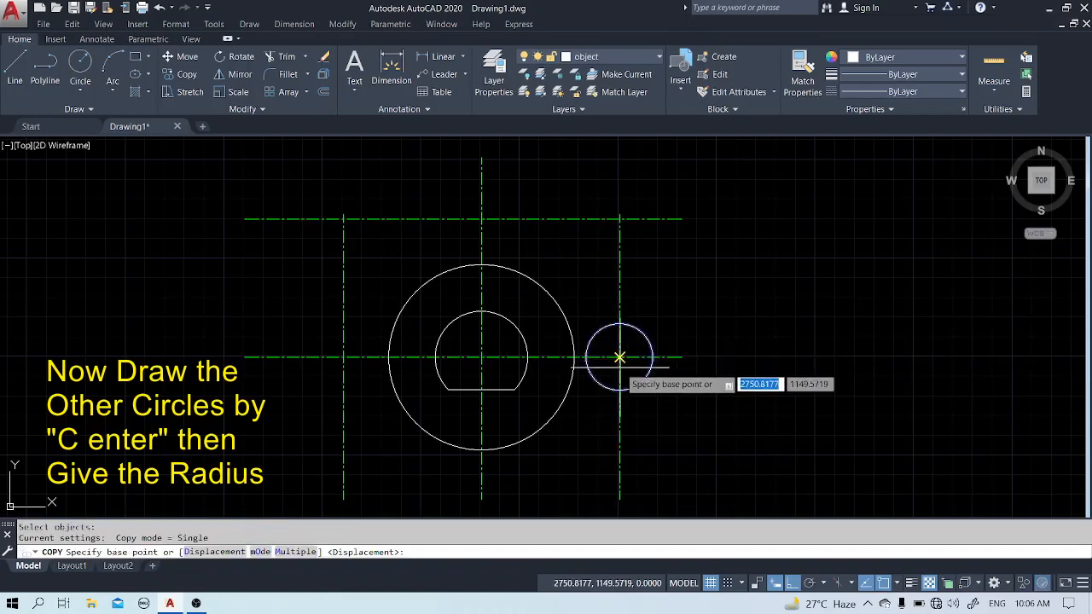
pyautogui.write('m')
pyautogui.press('Return')
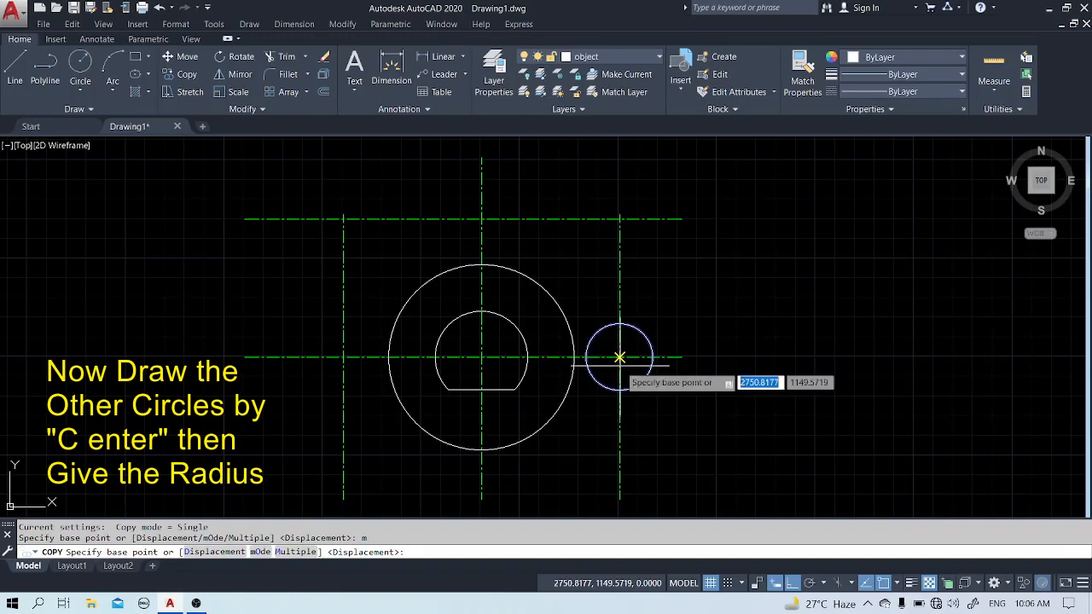
pyautogui.click(619, 357)
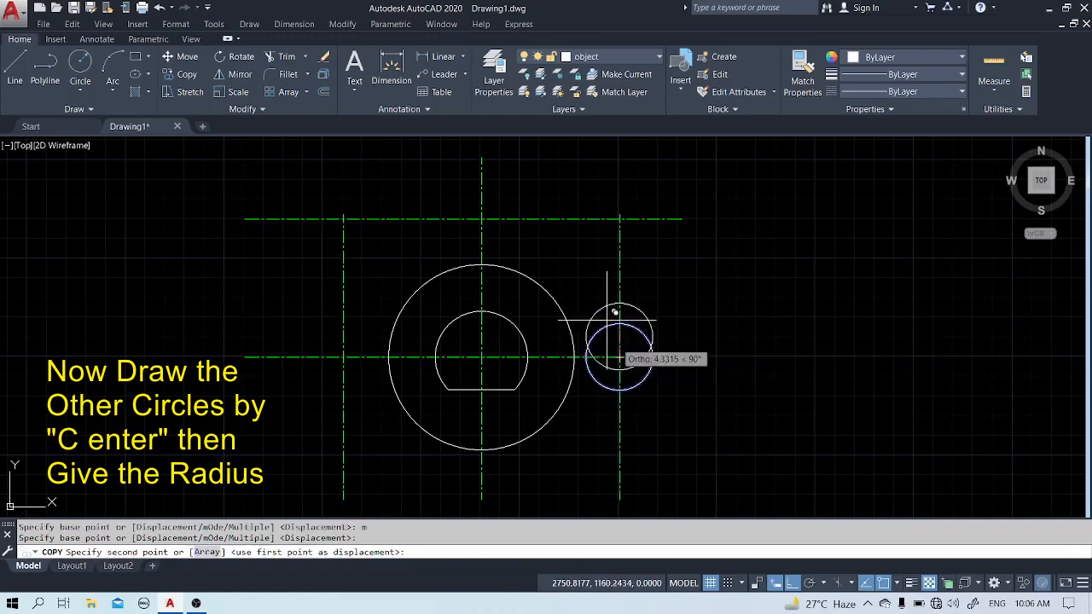
pyautogui.click(482, 219)
pyautogui.click(343, 357)
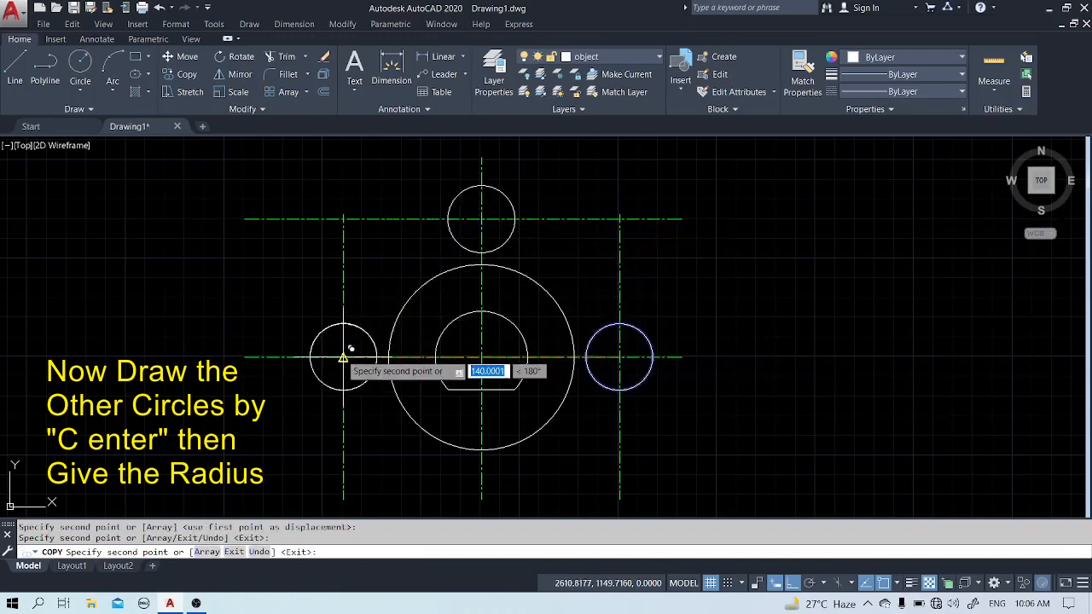
pyautogui.press('Escape')
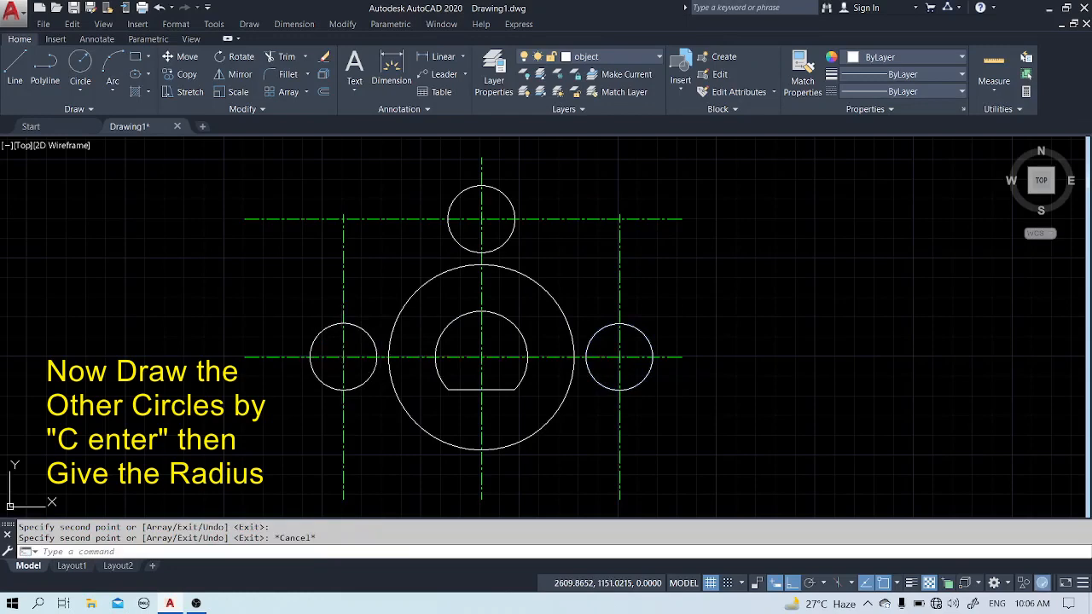
# Draw a circle of radius 25 concentric with the right 34-diameter circle
pyautogui.write('c')
pyautogui.press('Return')
pyautogui.click(620, 358)
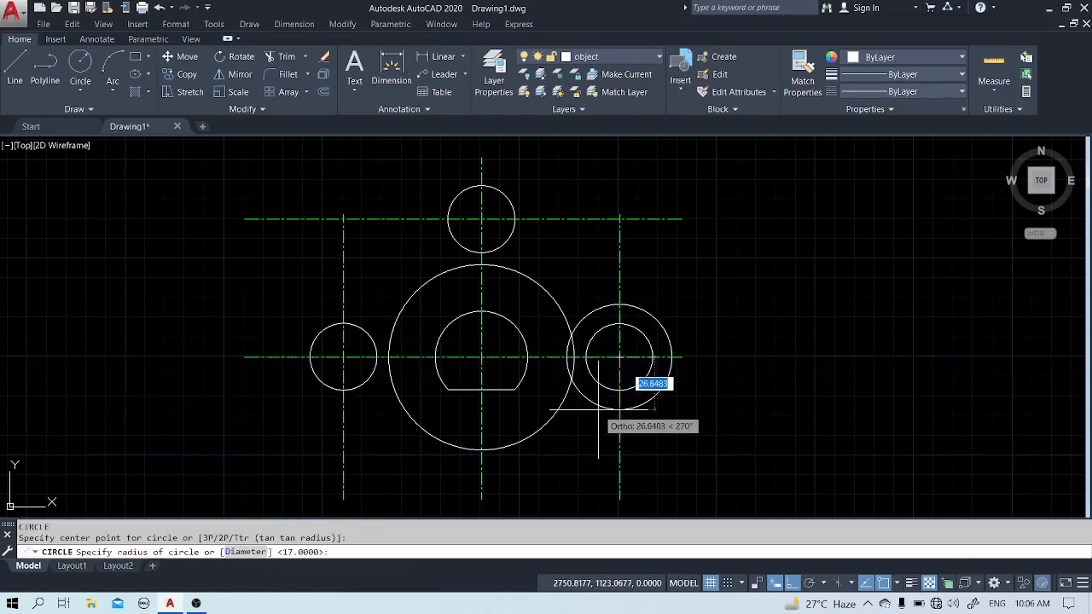
pyautogui.write('25')
pyautogui.press('Return')
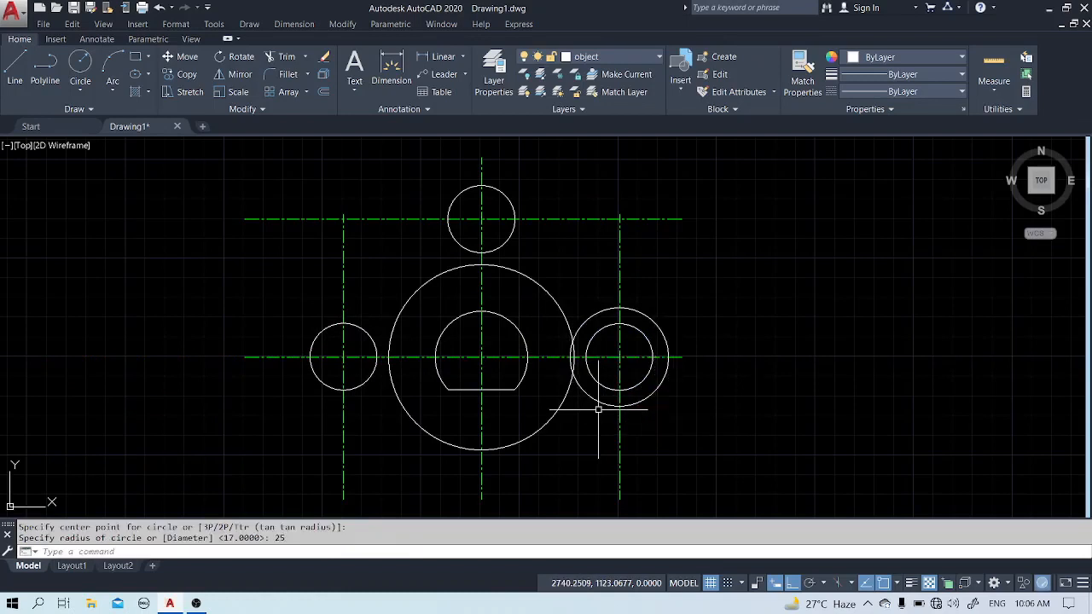
# Copy the radius 25 circle from its center to the center of the left small circle
pyautogui.write('ct o')
pyautogui.press('Return')
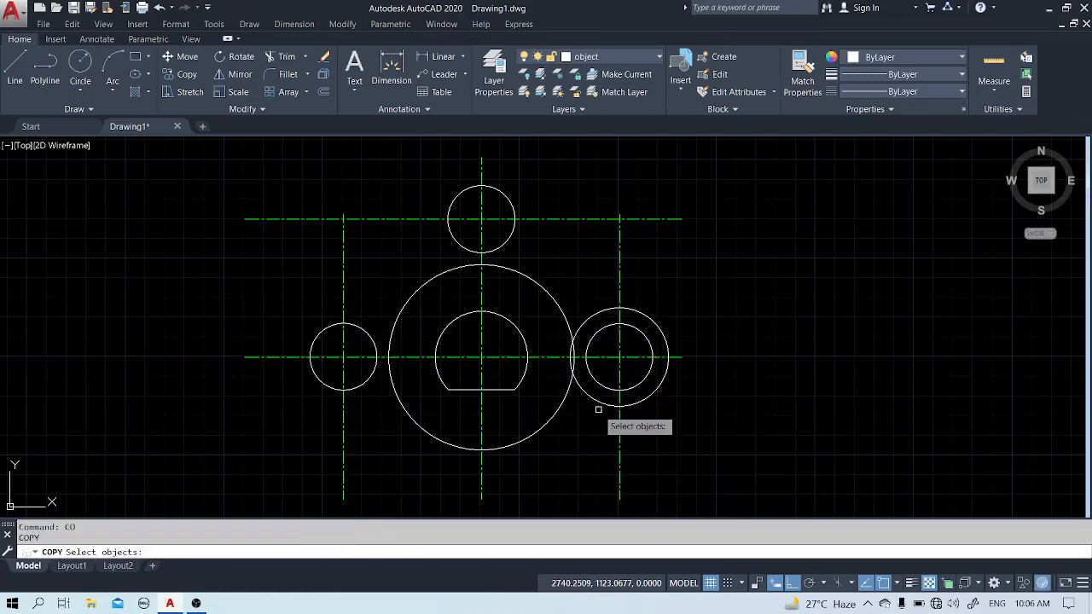
pyautogui.click(650, 393)
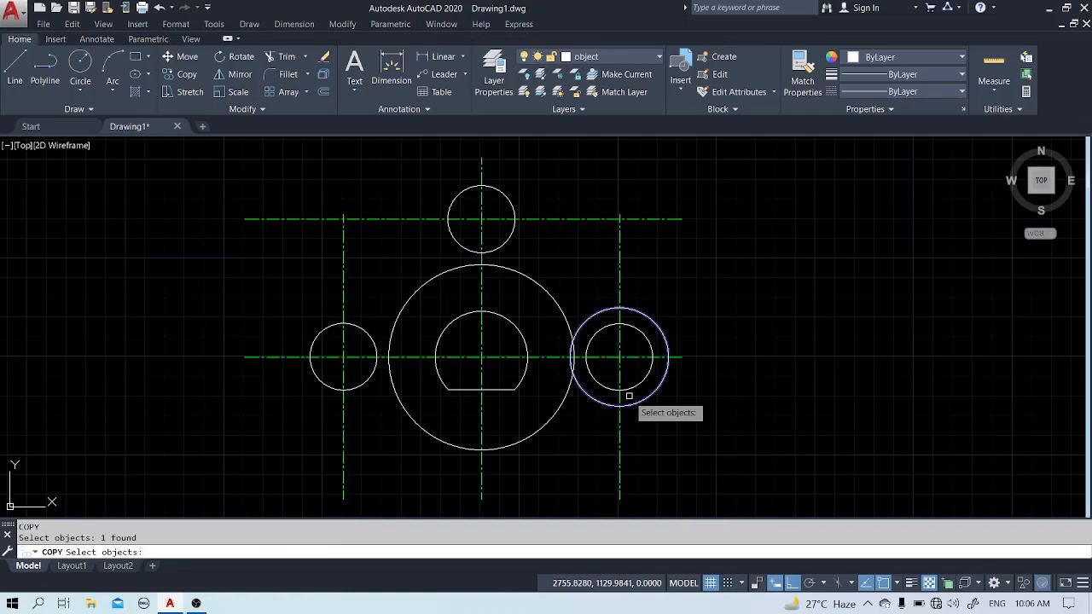
pyautogui.press('Return')
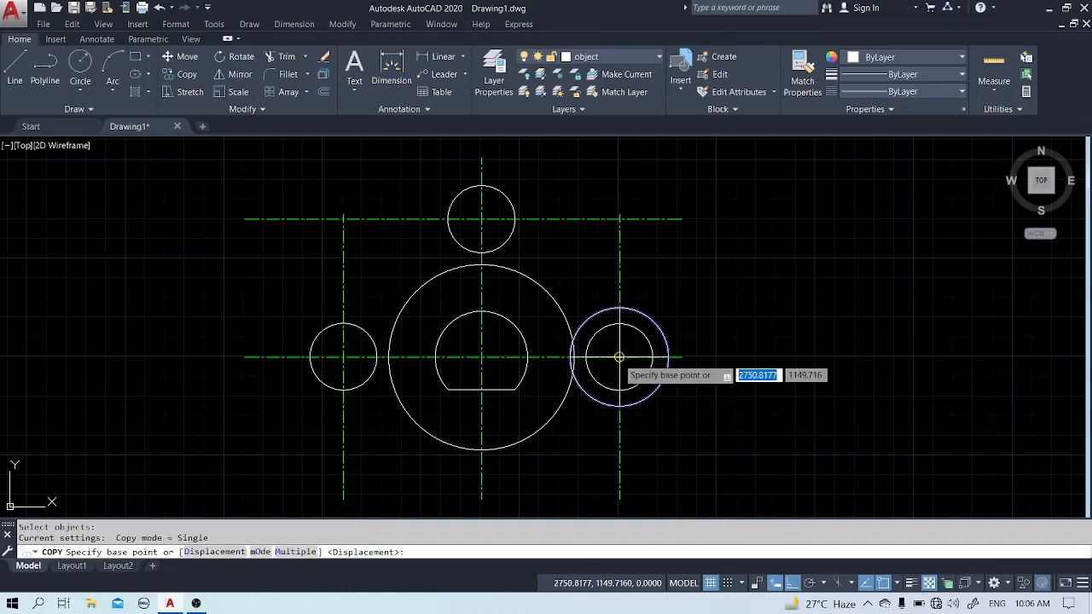
pyautogui.click(619, 357)
pyautogui.click(344, 357)
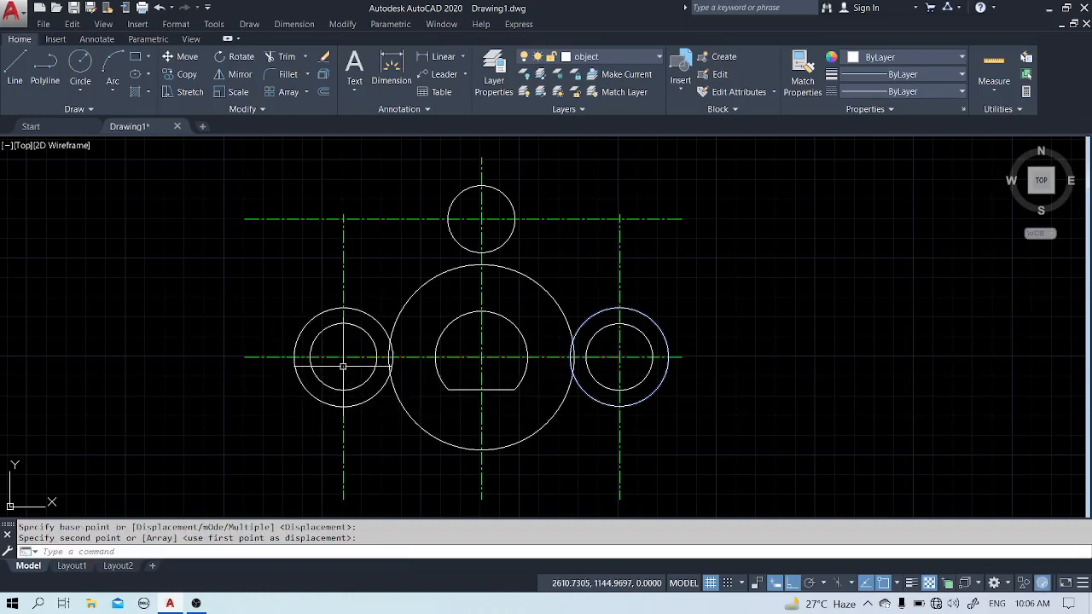
# Draw a circle of radius 24 concentric with the upper small circle
pyautogui.write('c')
pyautogui.press('Return')
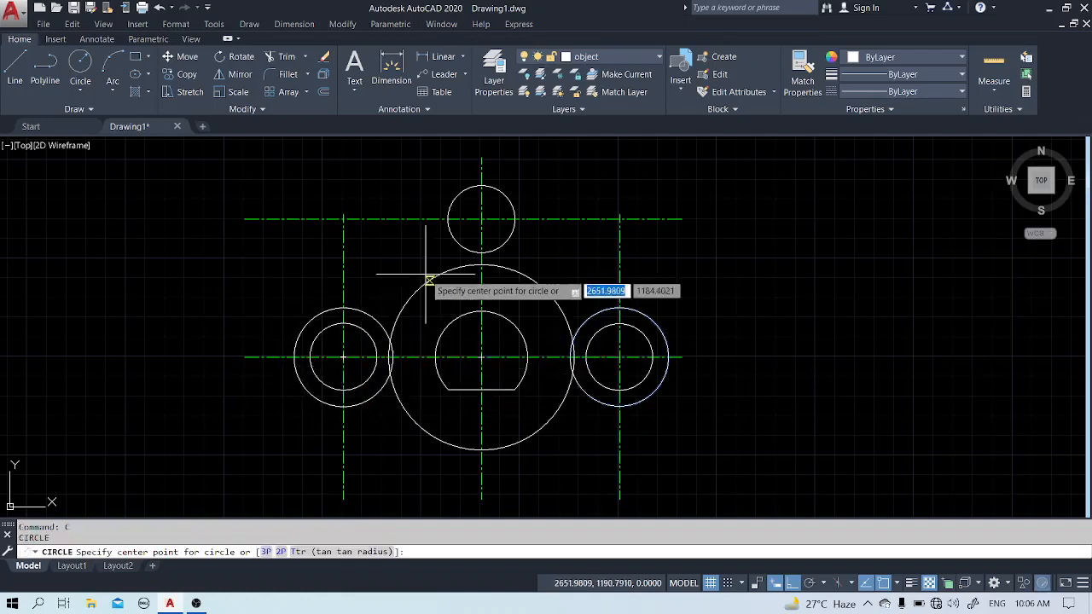
pyautogui.click(481, 219)
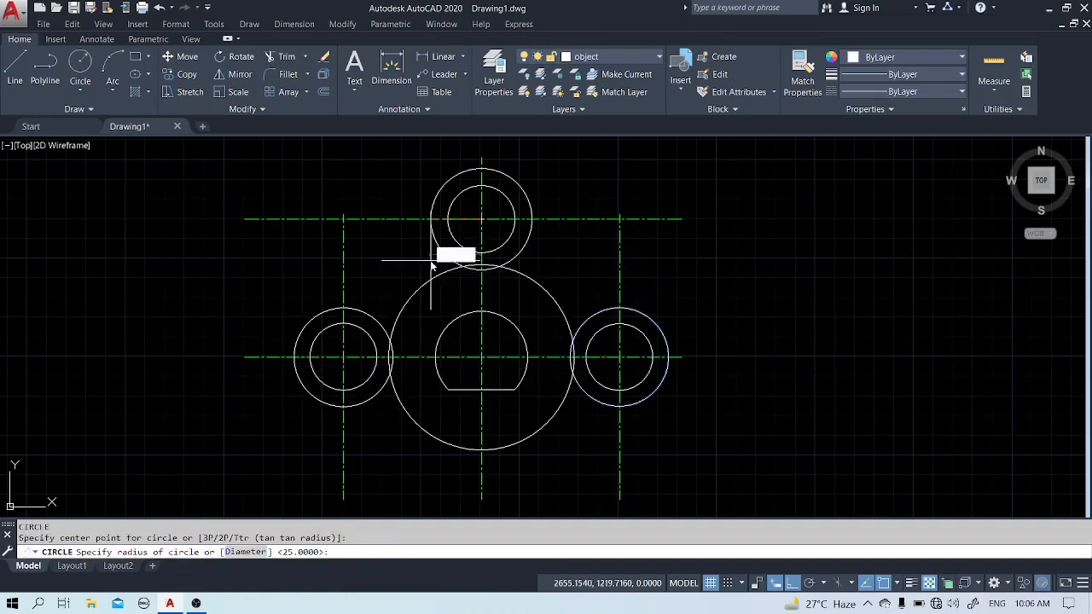
pyautogui.press('Return')
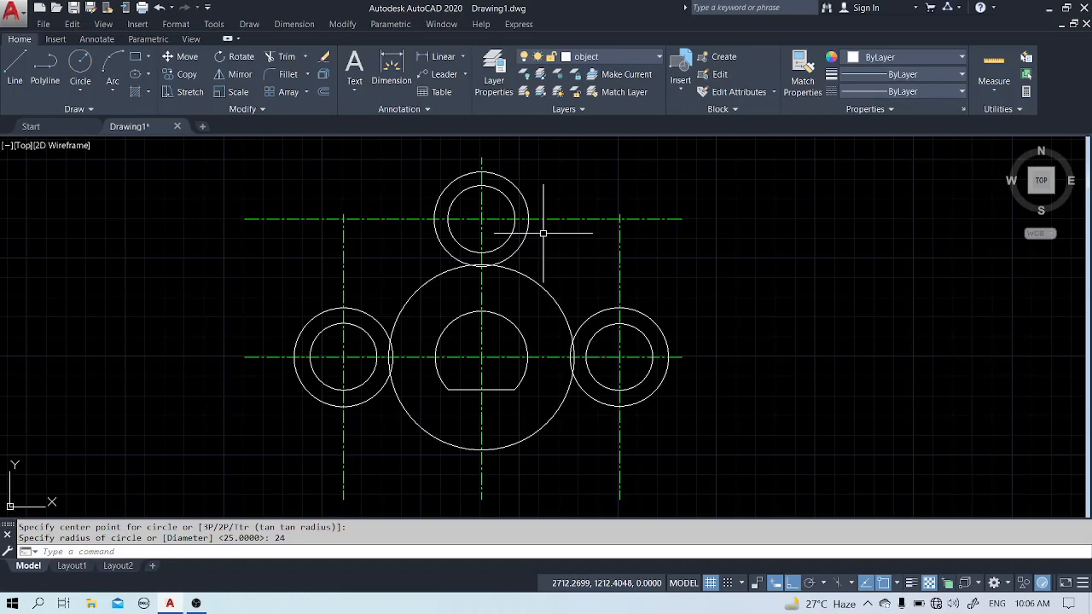
# Draw a tan-tan-radius circle of radius 125 tangent to the undersides of the left and right bosses' outer circles
pyautogui.write('c')
pyautogui.press('Return')
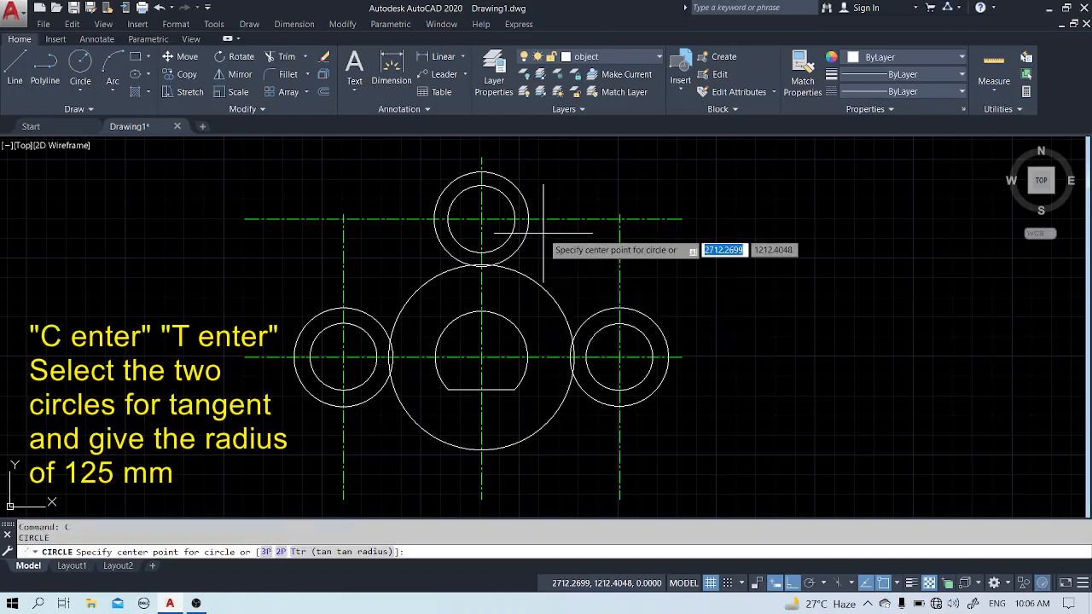
pyautogui.write('t')
pyautogui.press('Return')
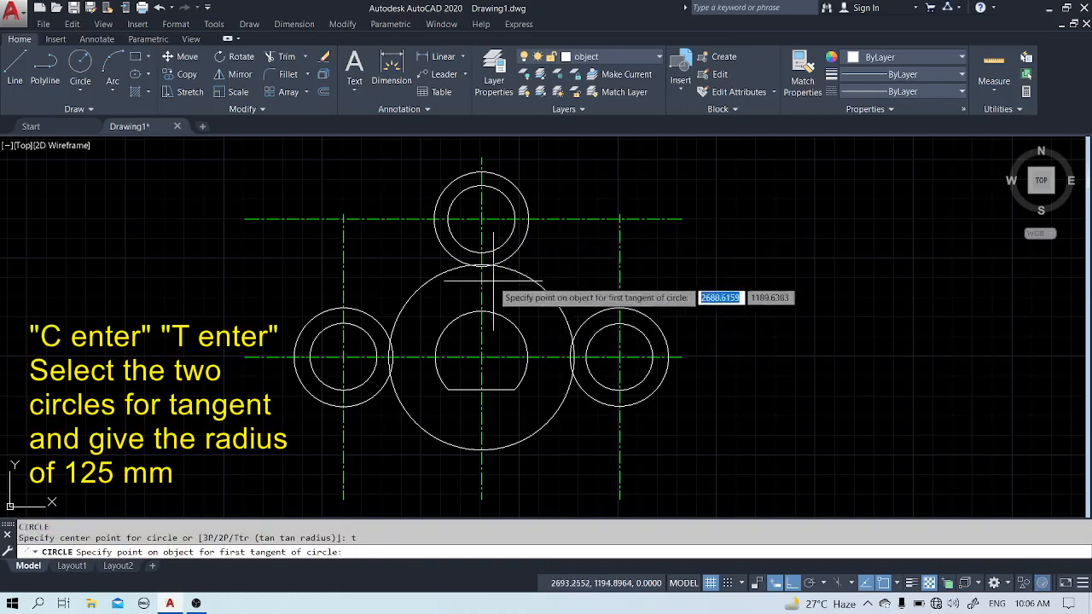
pyautogui.click(331, 407)
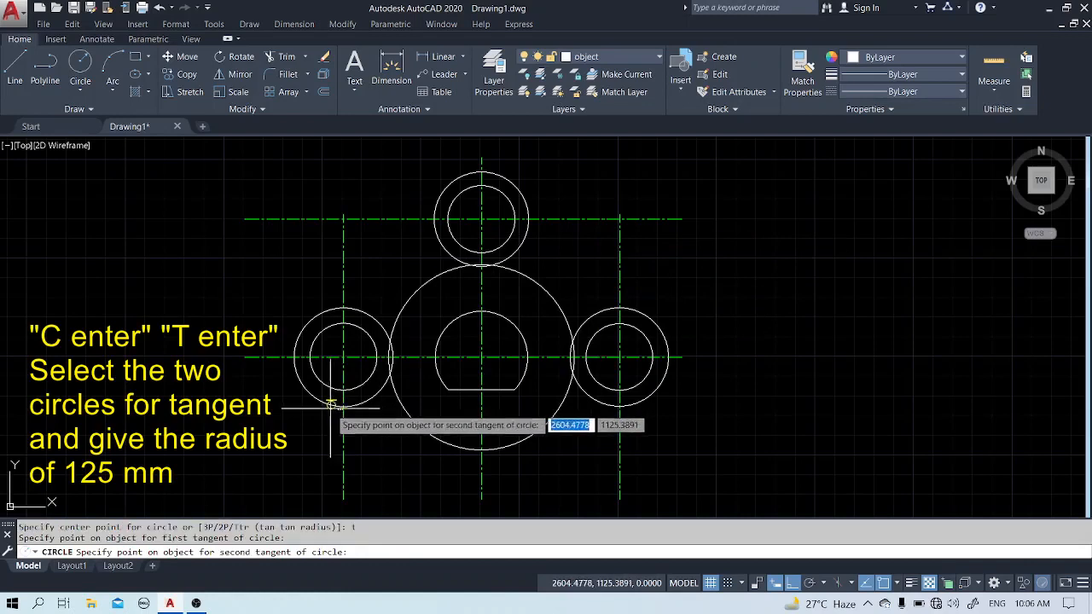
pyautogui.click(639, 400)
pyautogui.write('125')
pyautogui.press('Return')
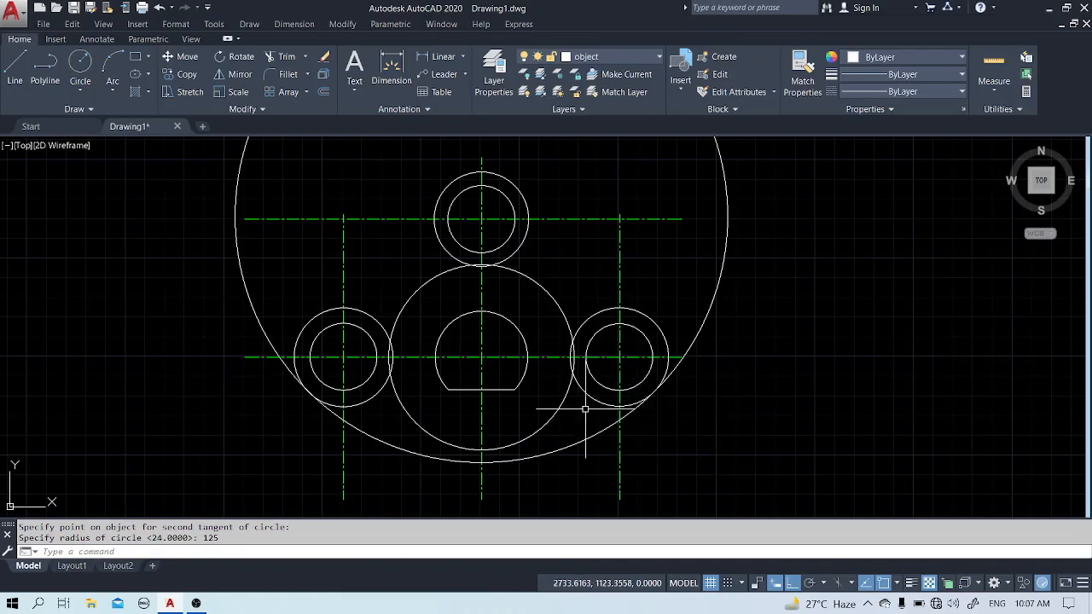
pyautogui.write('f')
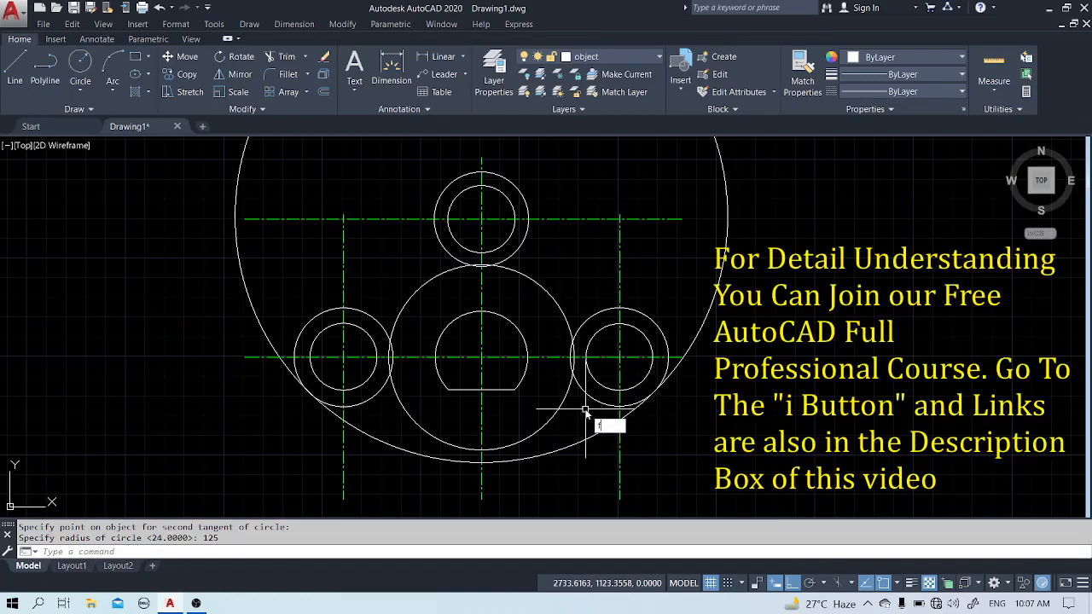
pyautogui.press('Return')
pyautogui.press('Escape')
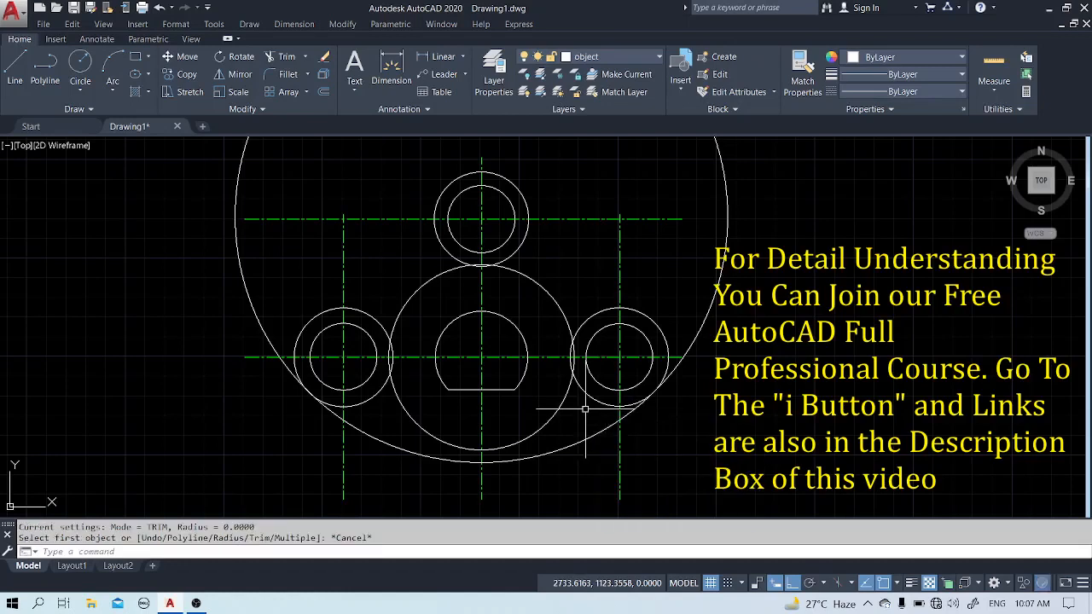
# Draw a tan-tan-radius circle of radius 12 tangent to the upper boss's outer circle and the large central circle, on their right side
pyautogui.write('c')
pyautogui.press('Return')
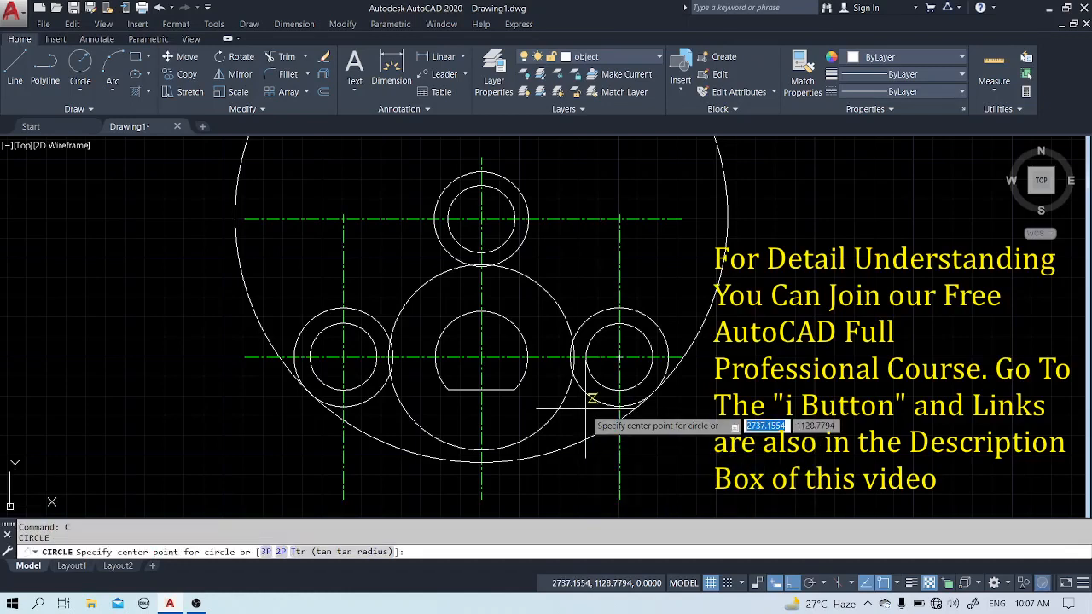
pyautogui.press('Return')
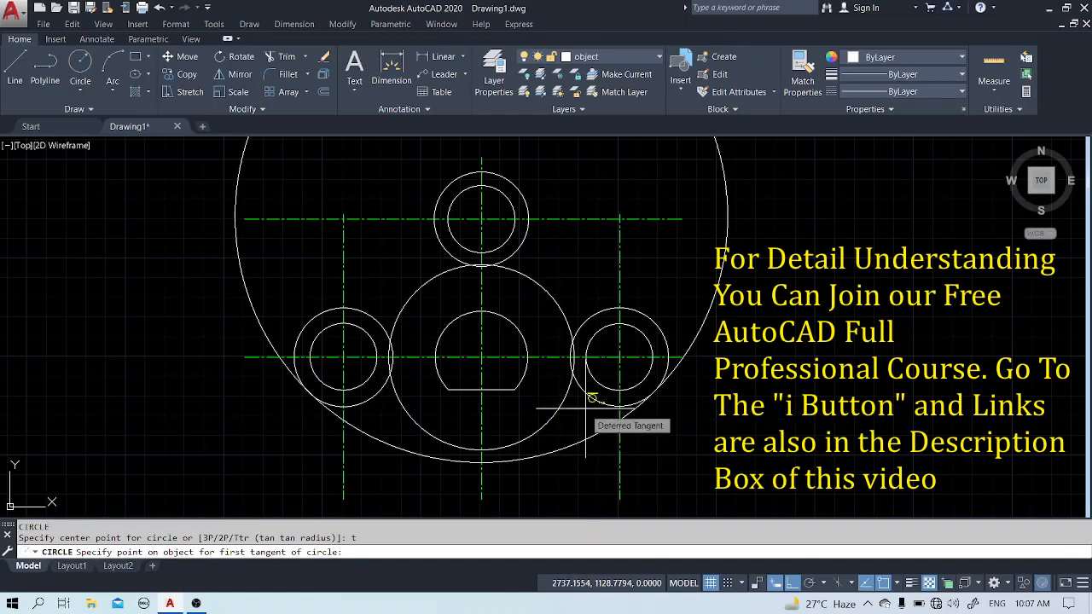
pyautogui.click(524, 273)
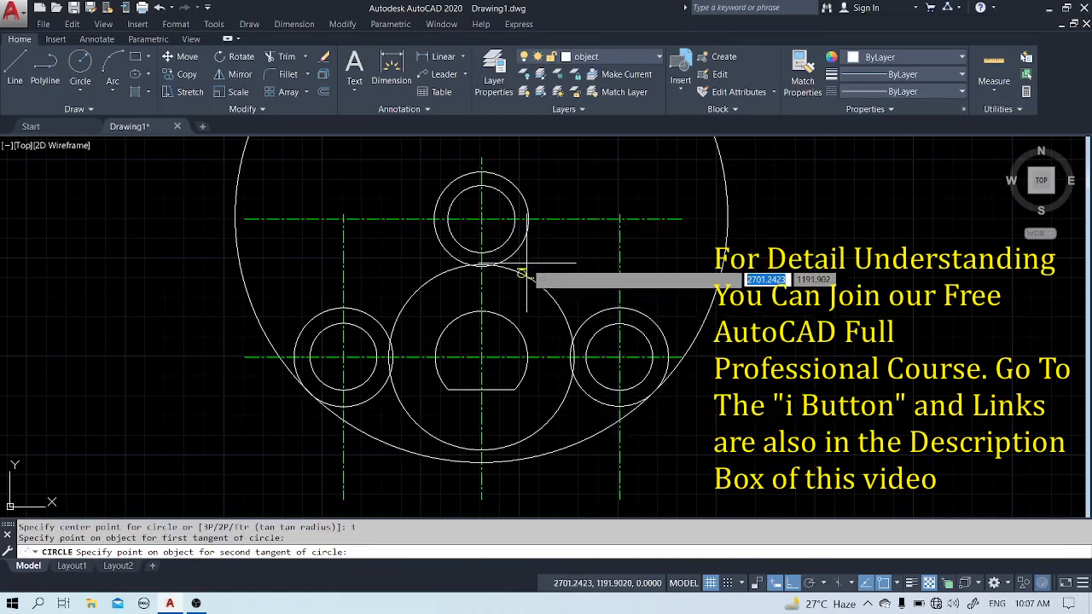
pyautogui.click(527, 276)
pyautogui.write('12')
pyautogui.press('Return')
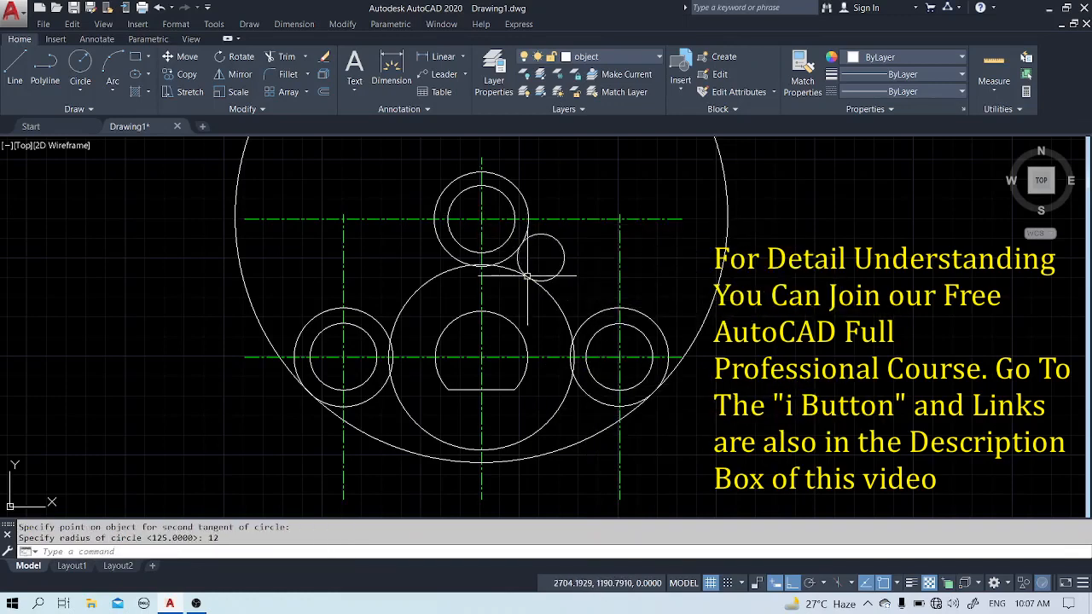
# Draw a matching tan-tan-radius circle of radius 12 on the left side, tangent to the upper boss's outer circle and the large central circle
pyautogui.press('Return')
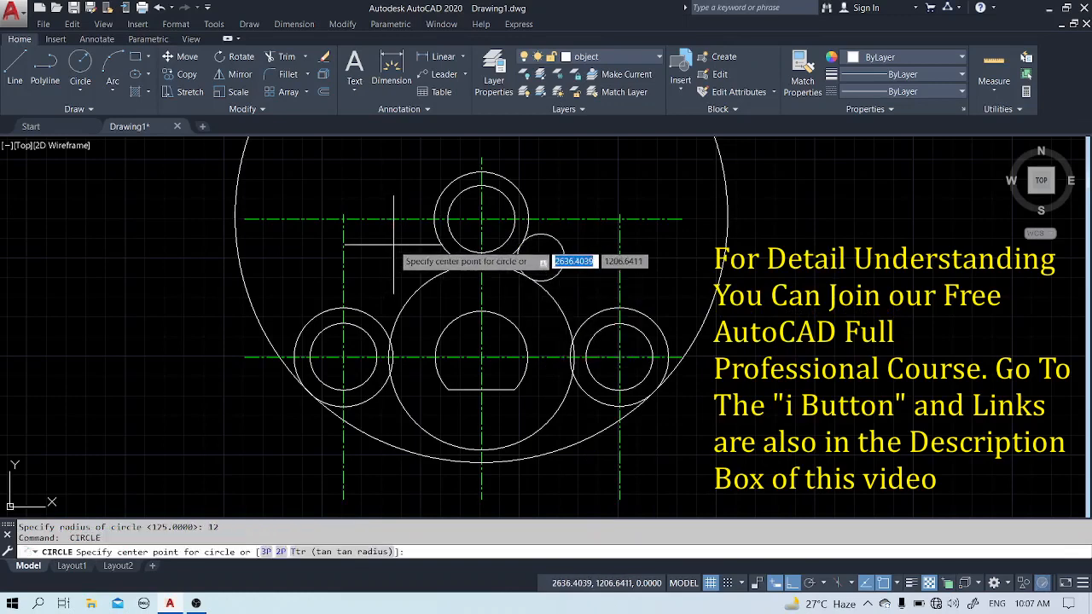
pyautogui.write('t')
pyautogui.press('Return')
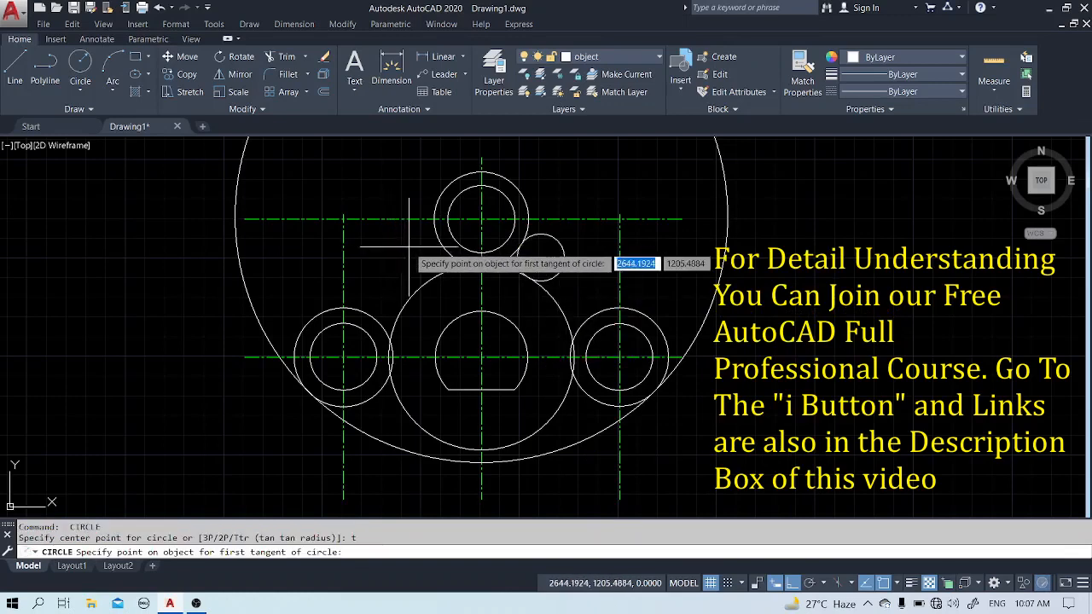
pyautogui.click(442, 238)
pyautogui.click(424, 283)
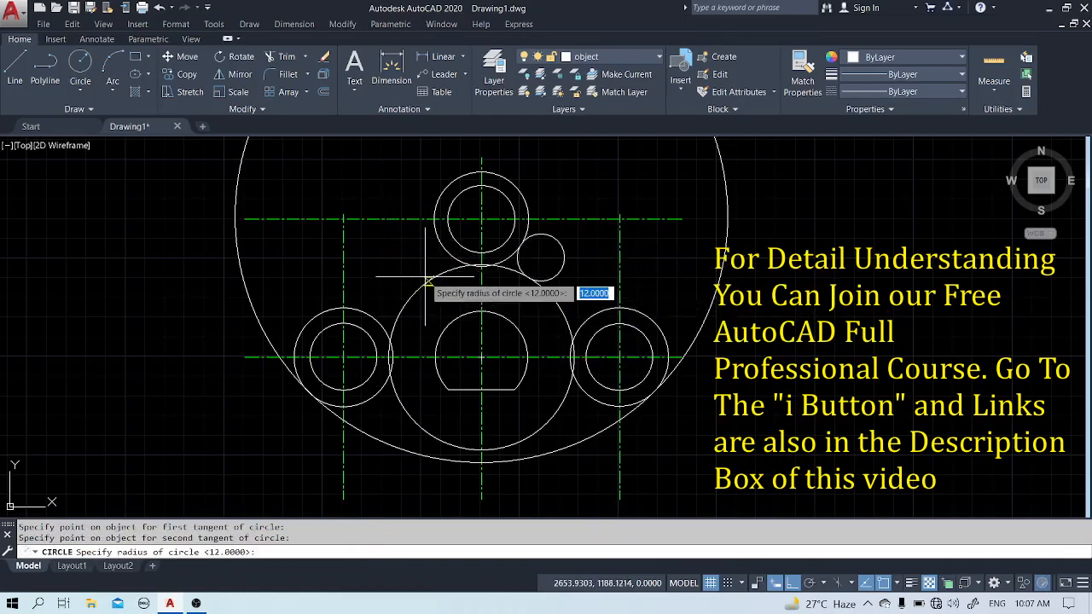
pyautogui.write('12')
pyautogui.press('Return')
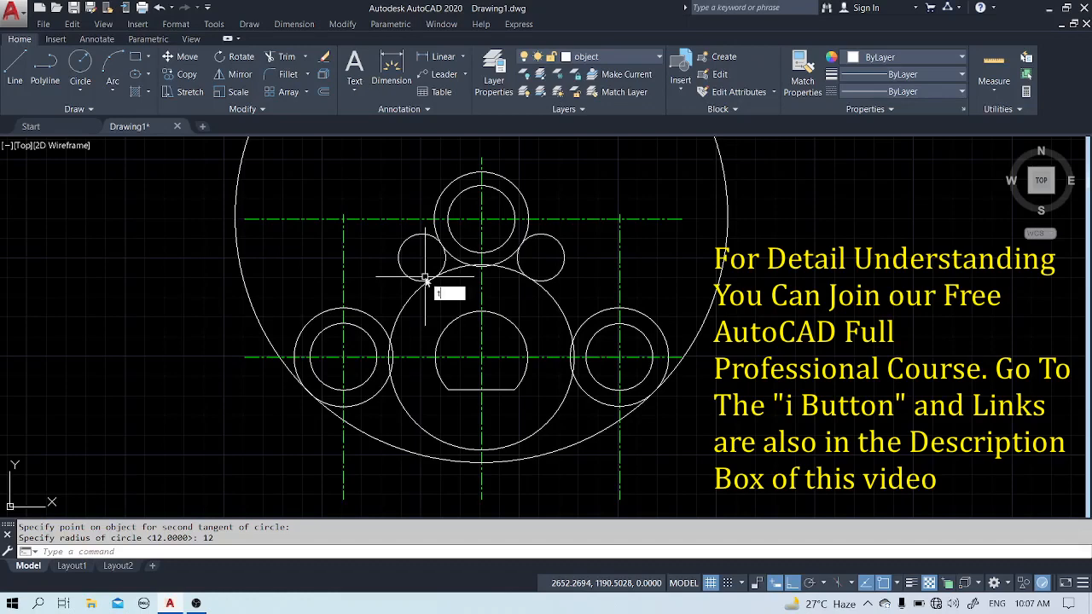
pyautogui.write('t')
pyautogui.press('Escape')
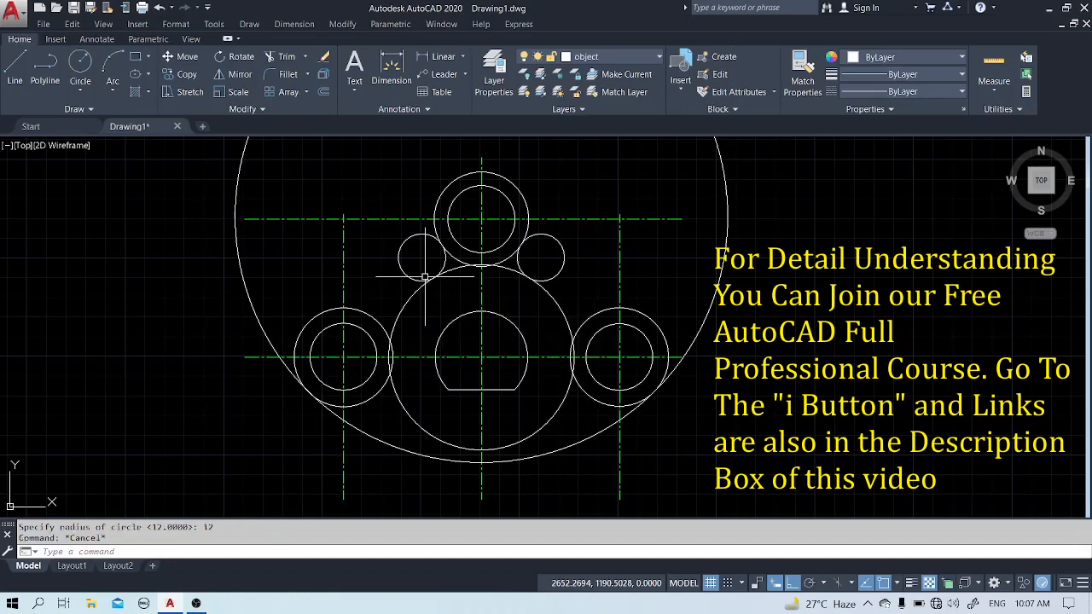
# Draw a tan-tan-radius circle of radius 14 above the left boss, tangent to its outer circle and the large central circle
pyautogui.write('c')
pyautogui.press('Return')
pyautogui.write('t')
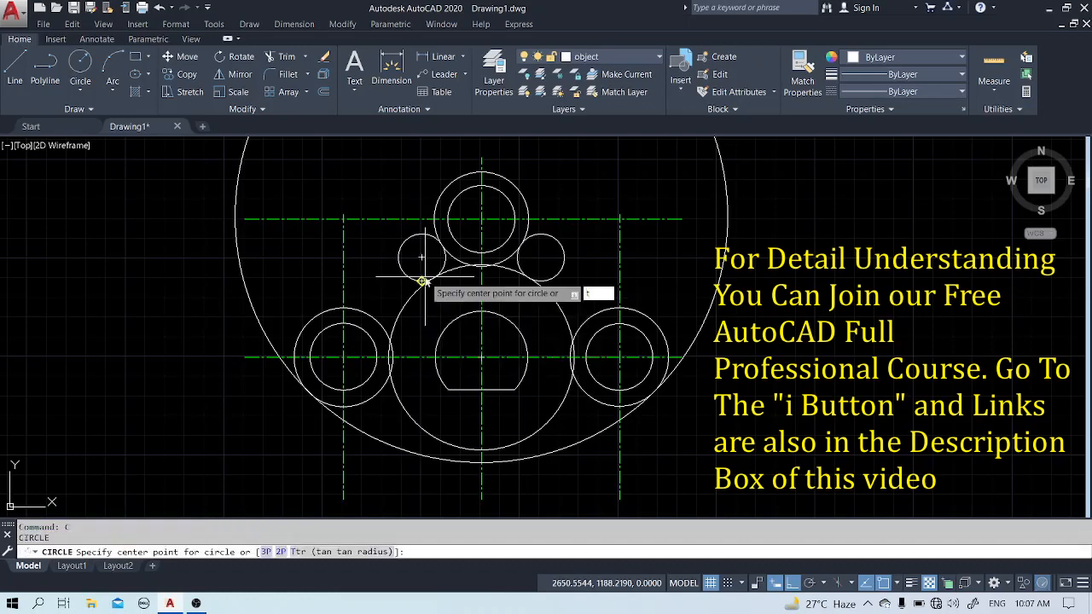
pyautogui.press('Return')
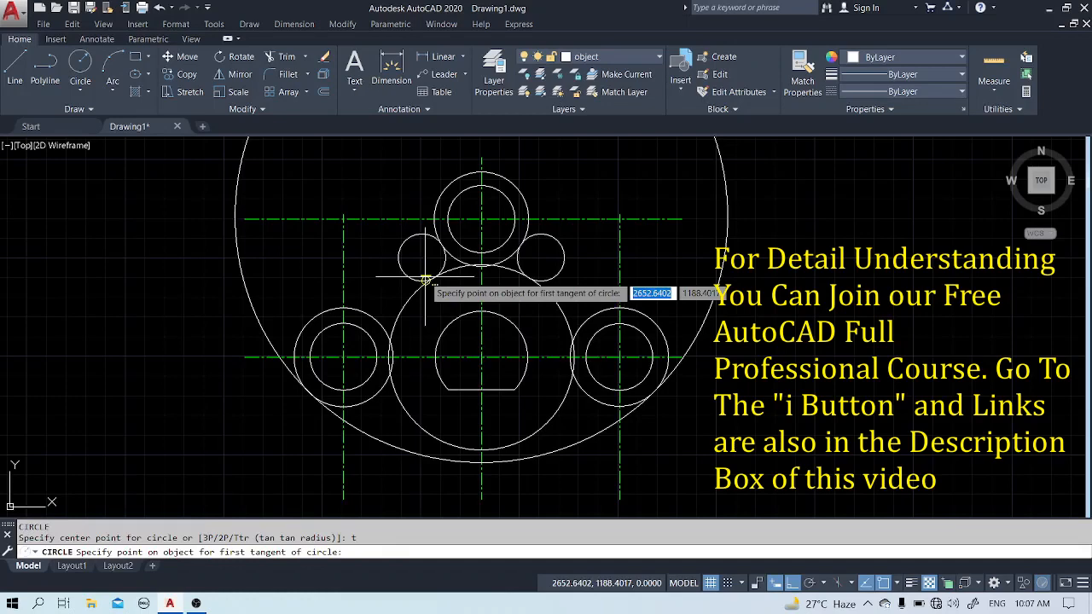
pyautogui.click(375, 317)
pyautogui.click(397, 319)
pyautogui.write('14')
pyautogui.press('Return')
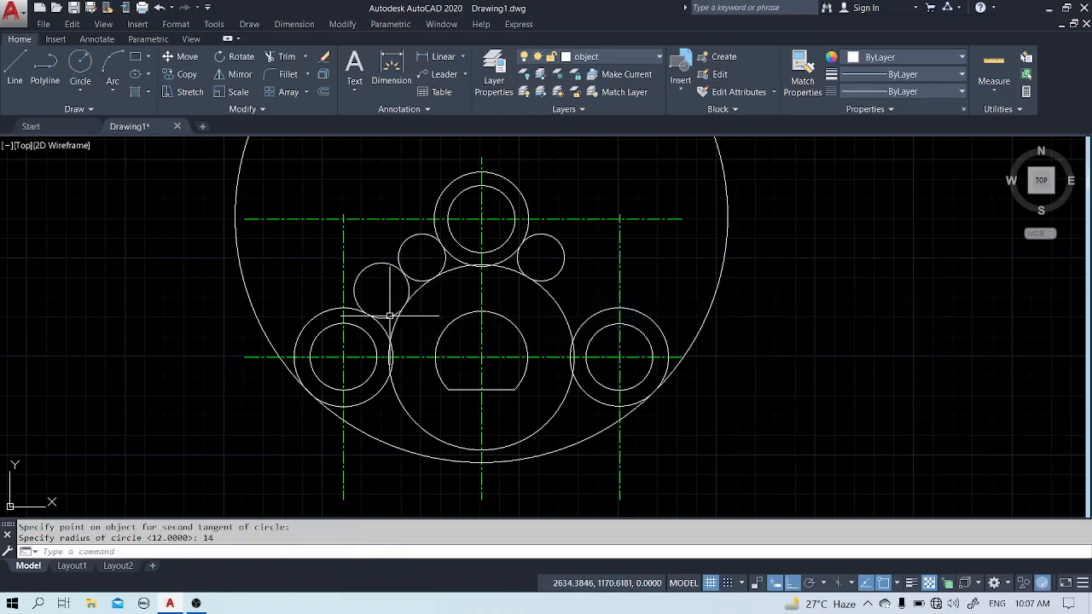
# Draw a tan-tan-radius circle of radius 14 above the right boss, tangent to the large central circle and the boss's outer circle
pyautogui.press('Return')
pyautogui.write('t')
pyautogui.press('Return')
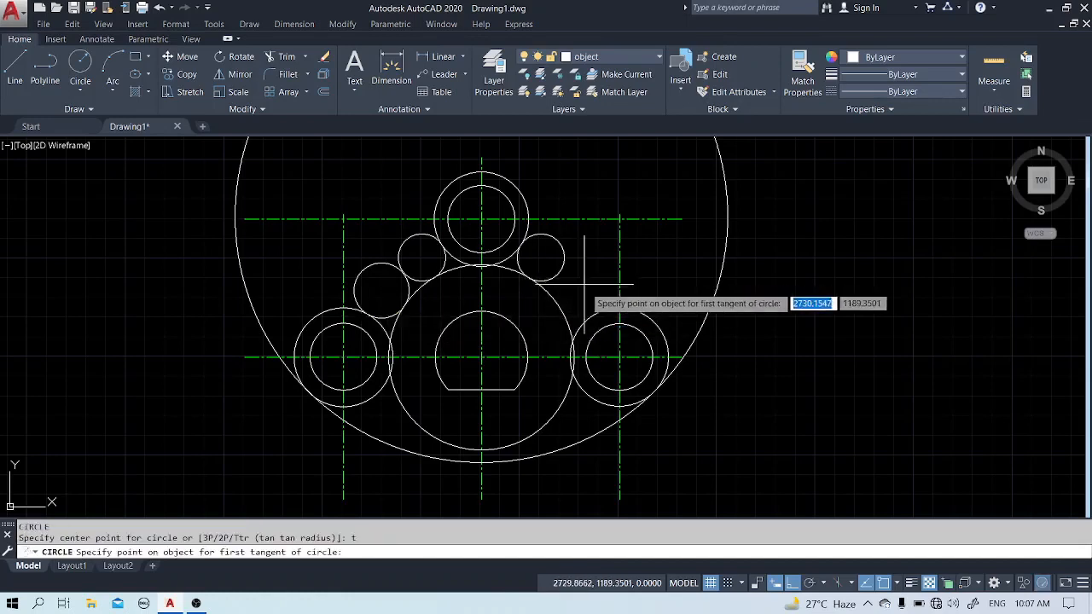
pyautogui.click(564, 300)
pyautogui.click(582, 322)
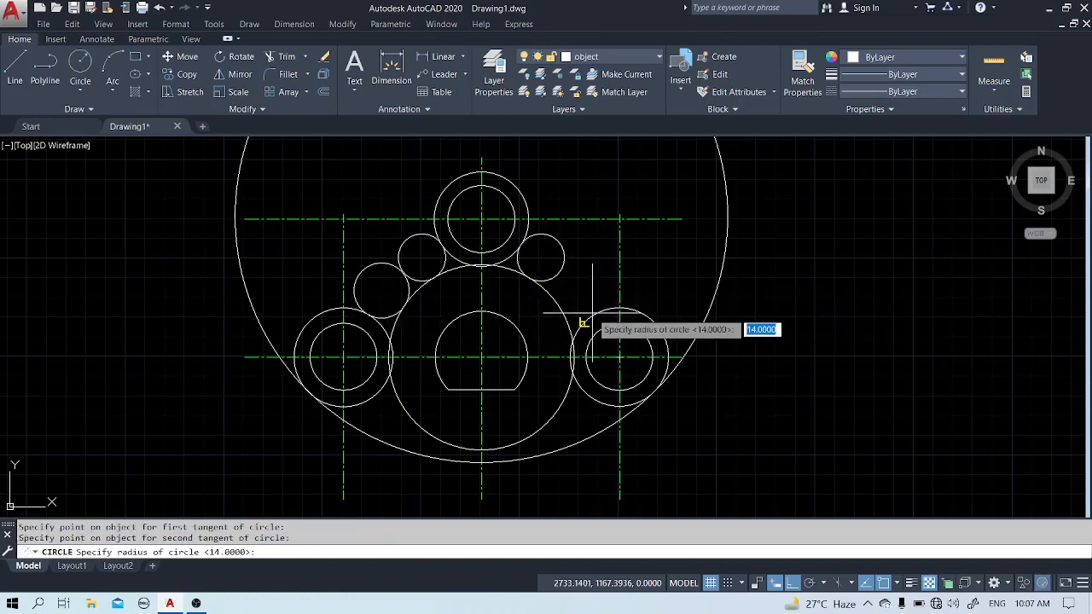
pyautogui.write('14')
pyautogui.press('Return')
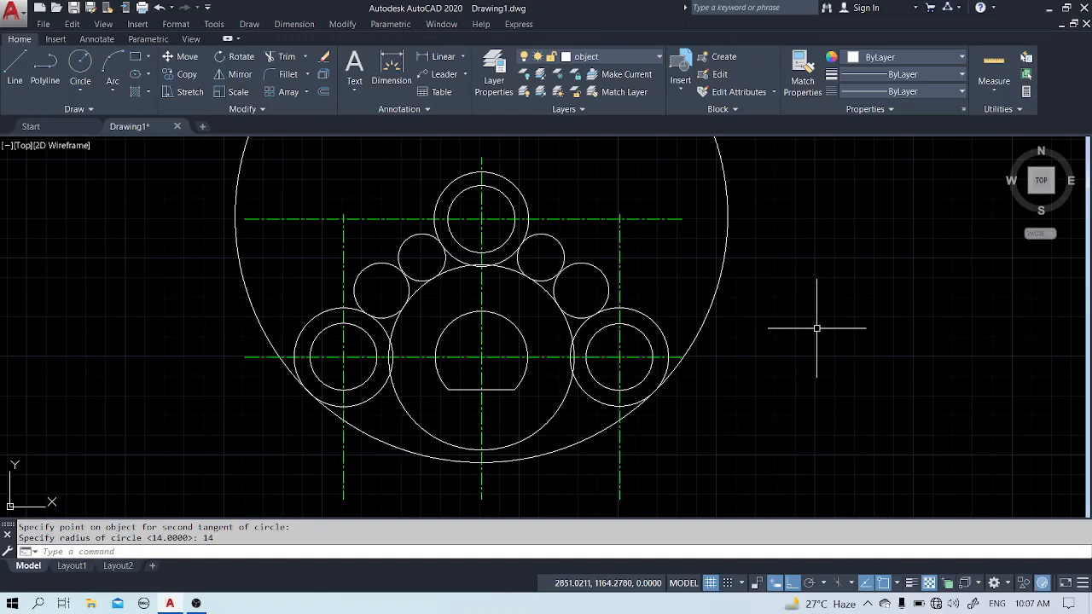
# Trim the outer portions of the right radius 12 and 14 circles and the upper portion of the radius 125 circle, with all objects as cutting edges
pyautogui.write('ts or')
pyautogui.press('Return')
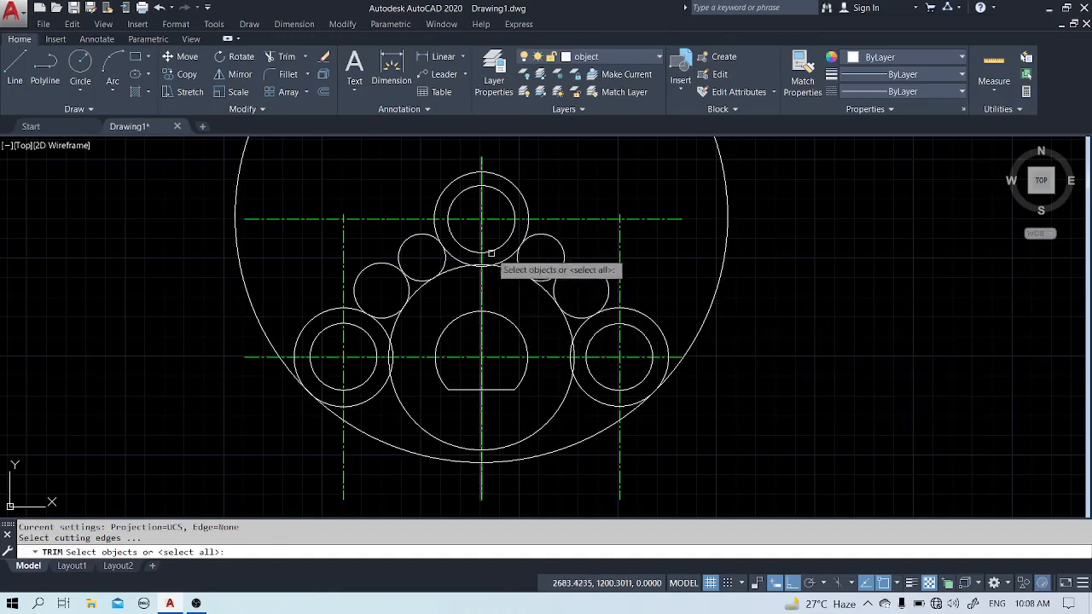
pyautogui.press('Return')
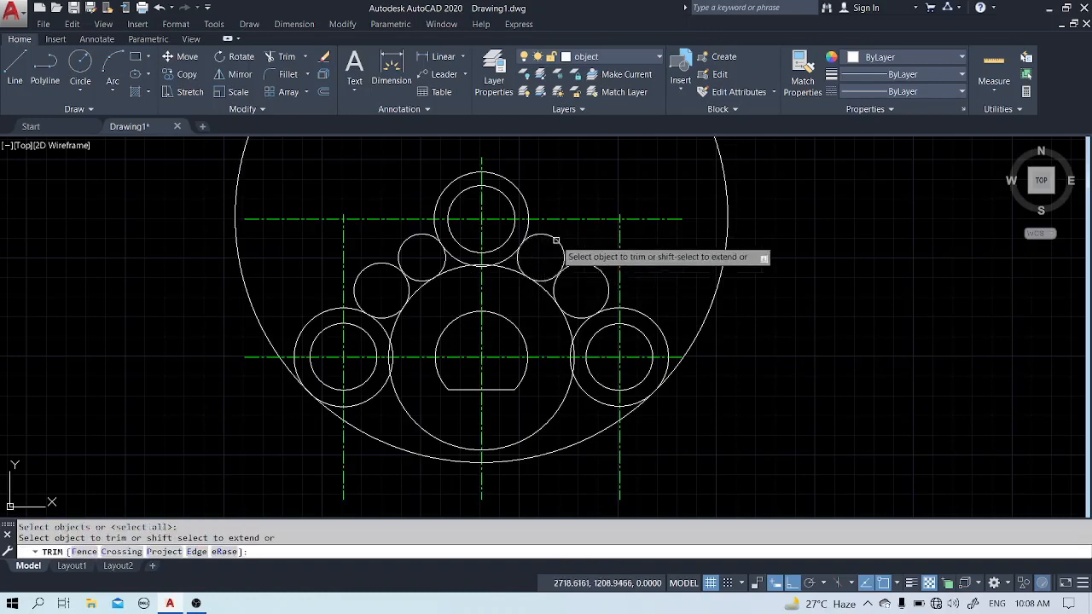
pyautogui.click(552, 235)
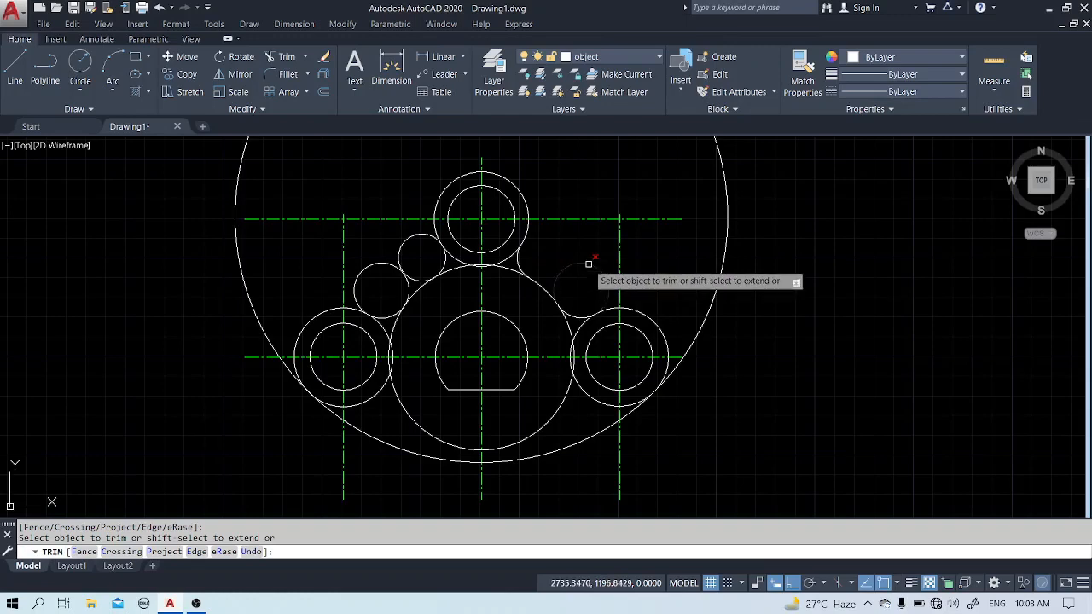
pyautogui.click(588, 264)
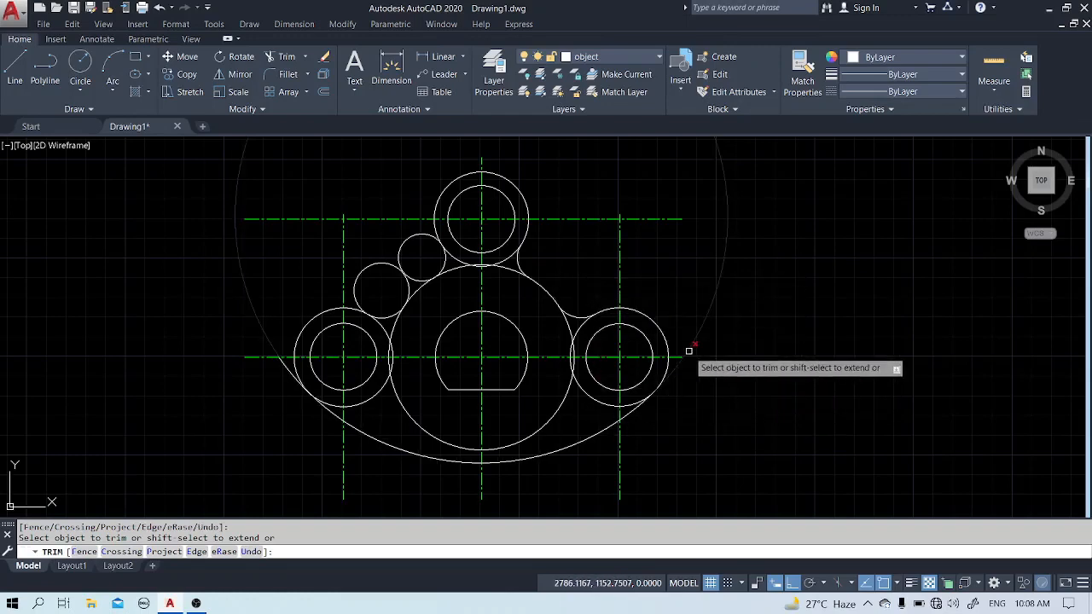
pyautogui.click(690, 351)
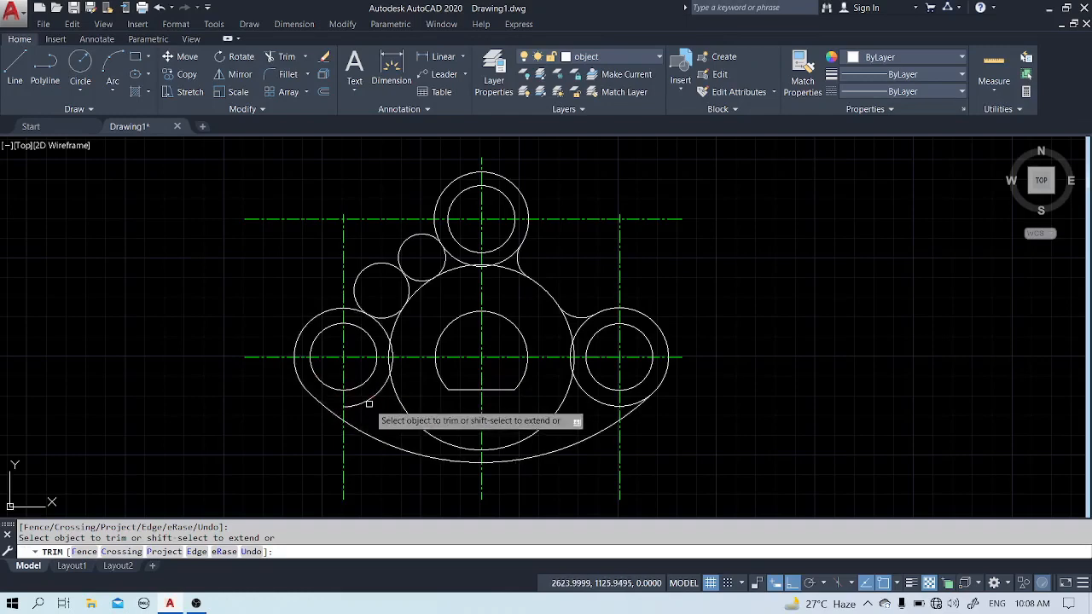
# Trim the left boss's outer circle inside the outline and the outer portions of the left radius 14 and 12 circles
pyautogui.click(370, 405)
pyautogui.click(361, 391)
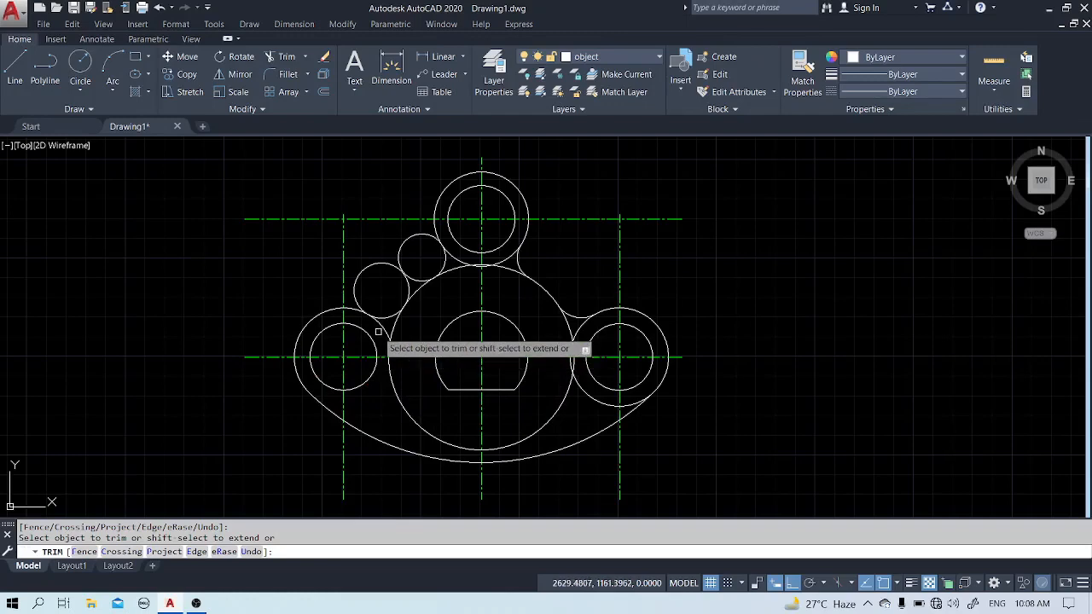
pyautogui.click(351, 295)
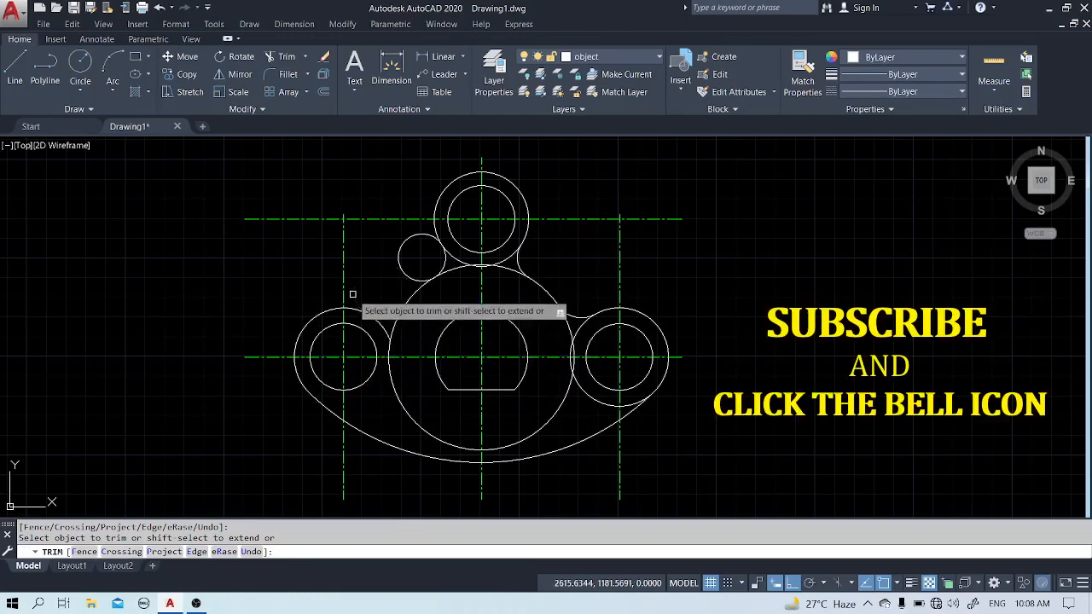
pyautogui.click(400, 267)
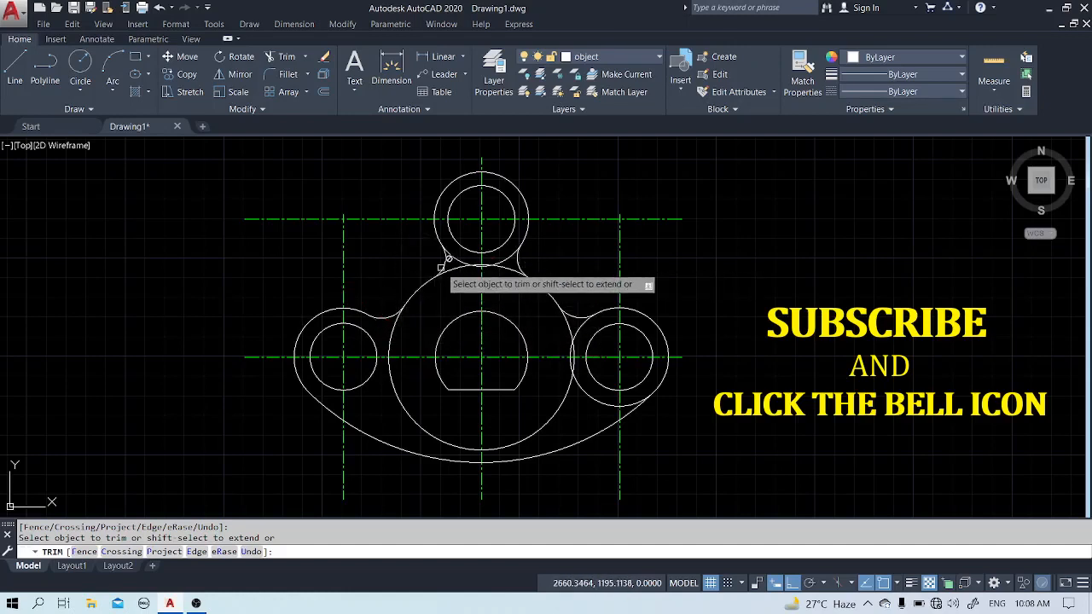
# Trim the lower part of the upper boss's outer circle between the two radius 12 arcs
pyautogui.scroll(4, 478, 256)
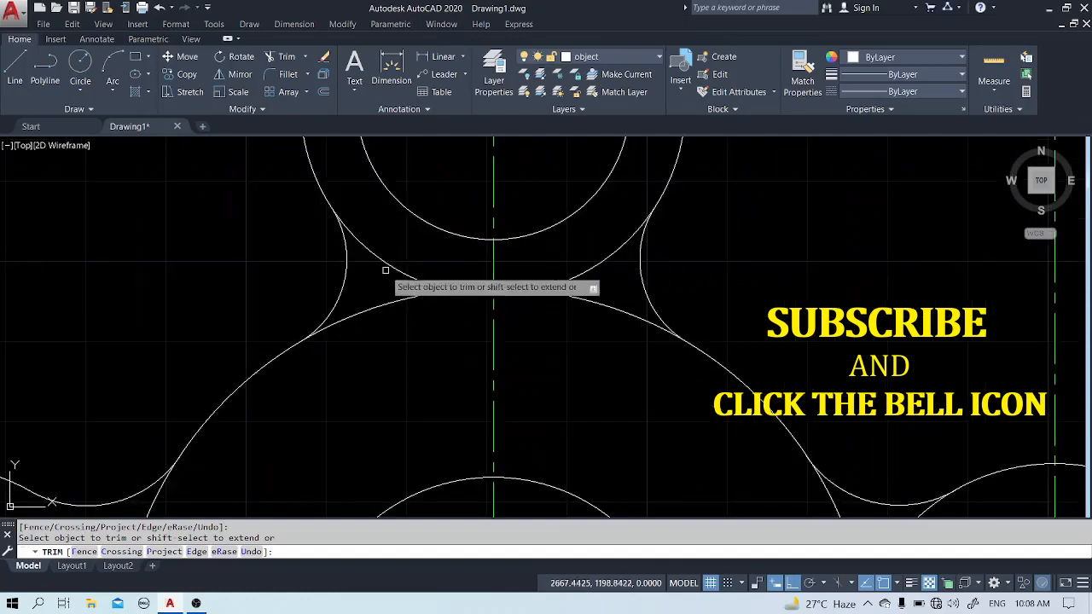
pyautogui.click(386, 269)
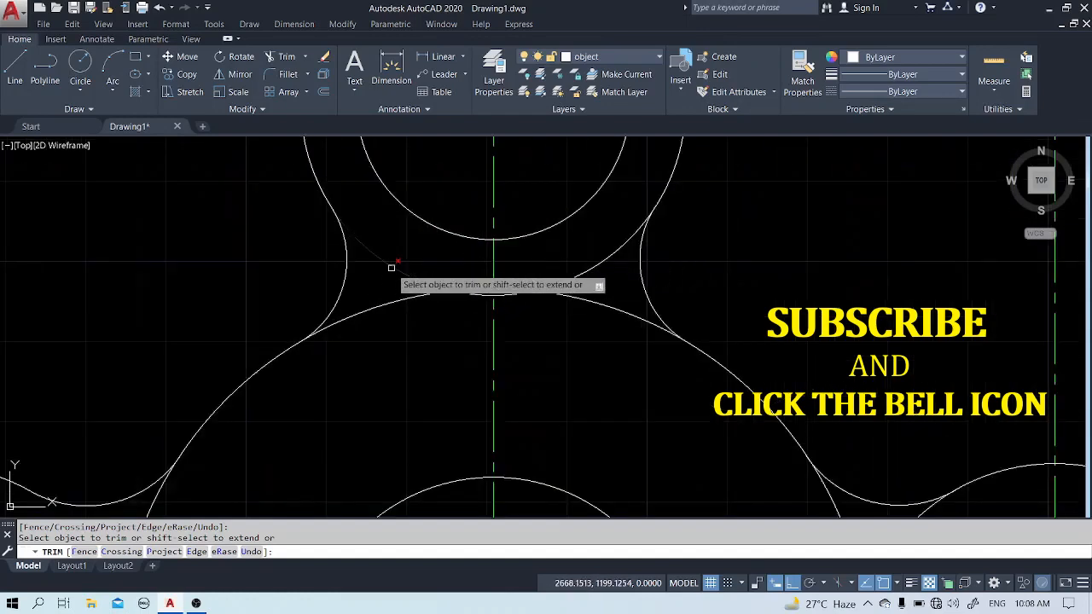
pyautogui.click(484, 296)
pyautogui.click(508, 294)
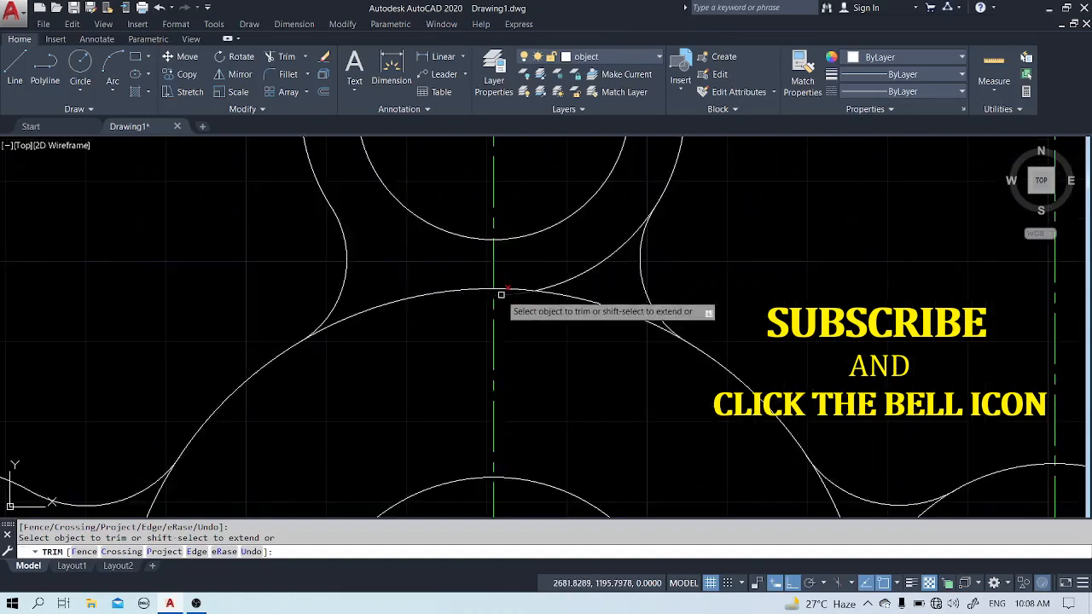
pyautogui.click(578, 274)
# Trim the right boss's outer circle where it runs inside the outline and finish the Trim command
pyautogui.scroll(-4, 563, 274)
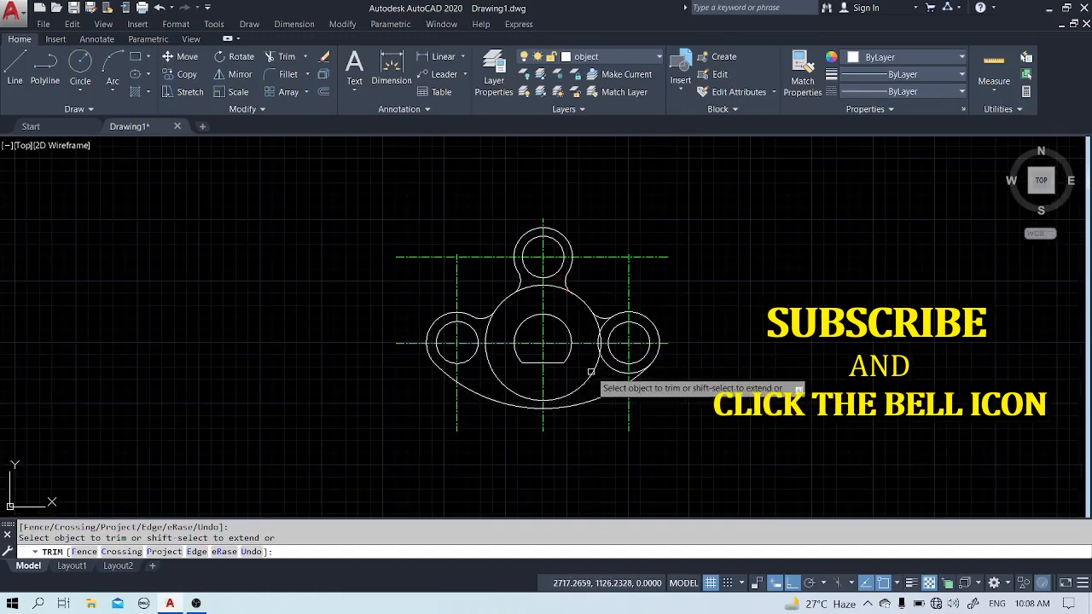
pyautogui.scroll(3, 590, 371)
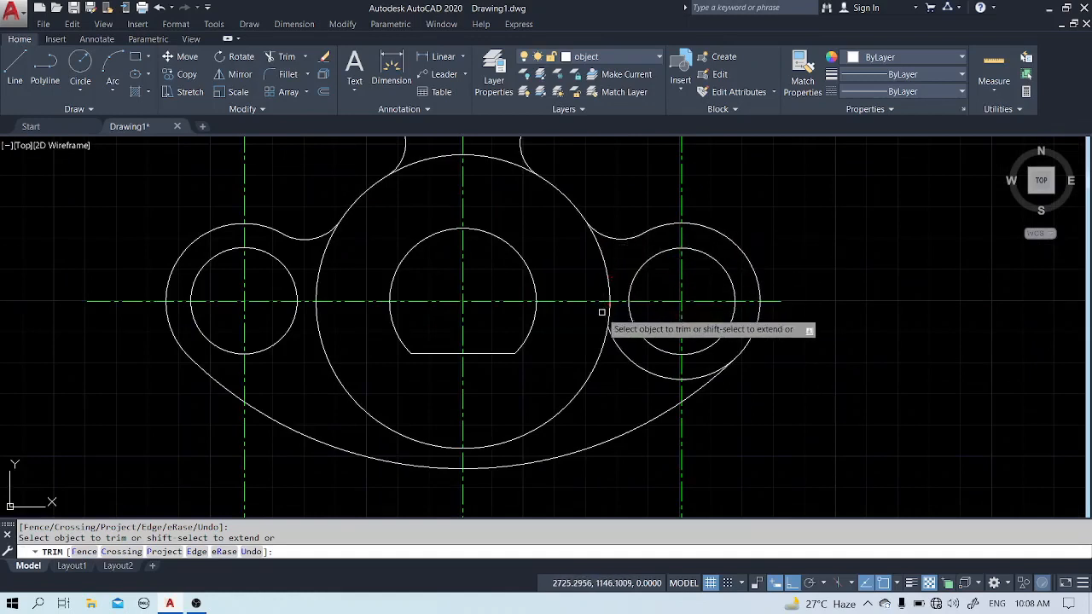
pyautogui.click(652, 373)
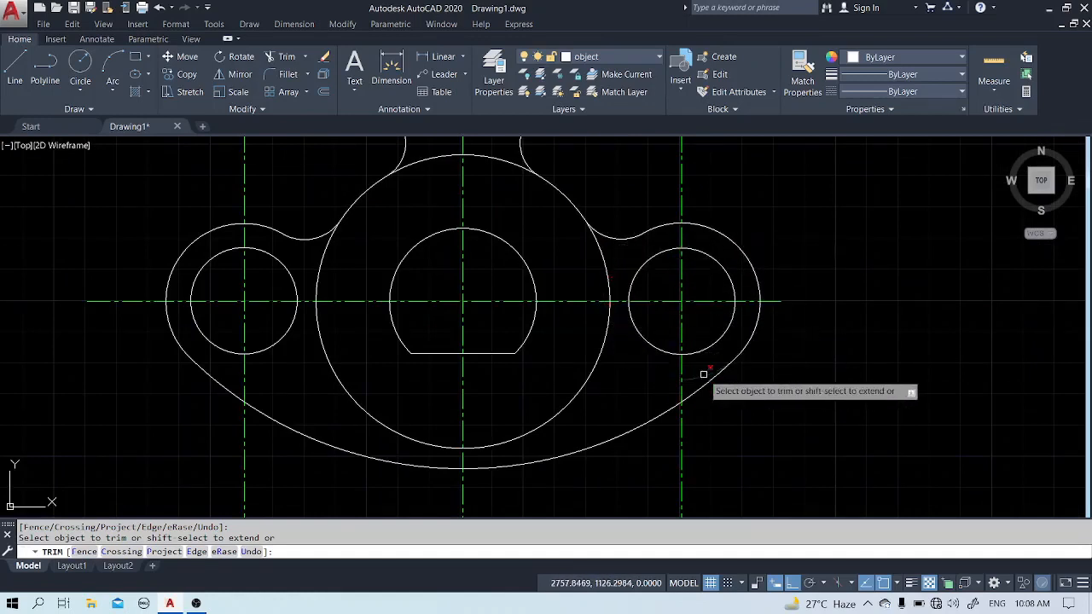
pyautogui.scroll(-3, 411, 390)
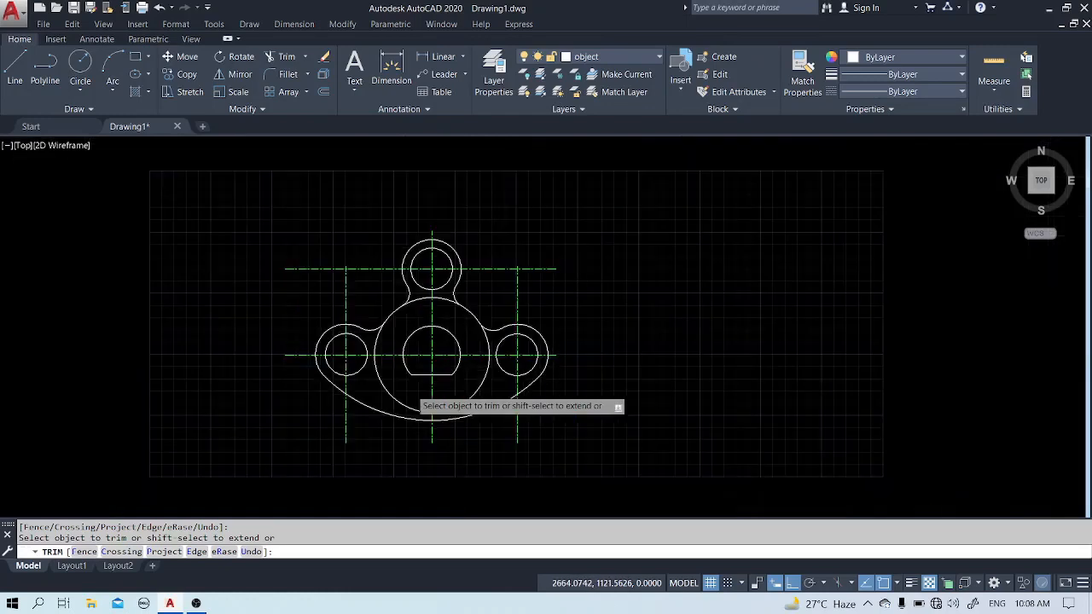
pyautogui.scroll(2, 411, 390)
pyautogui.rightClick(795, 220)
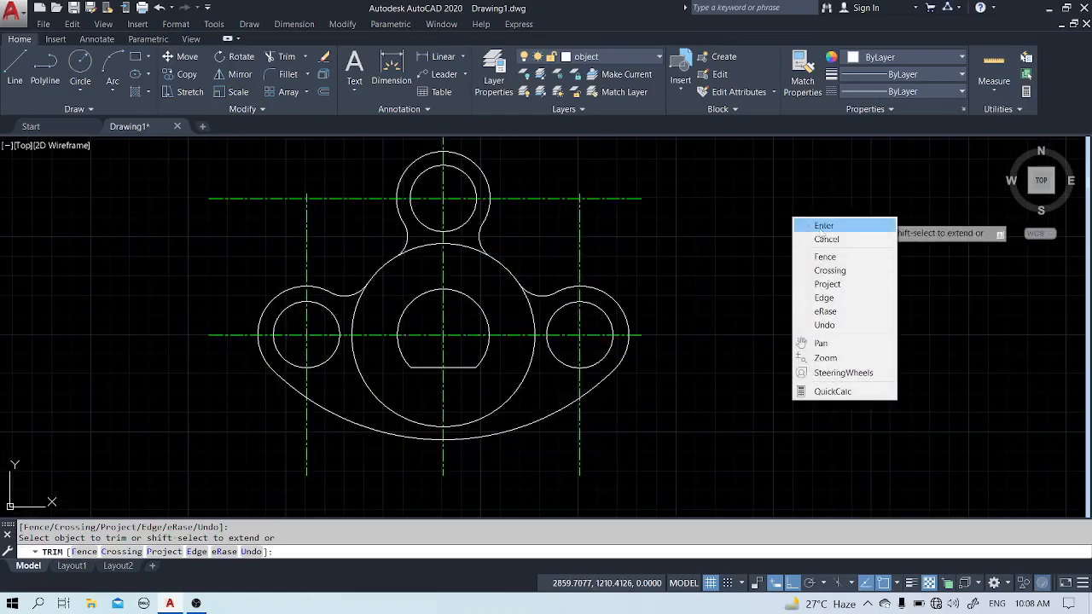
pyautogui.click(823, 226)
# Shorten both ends of the upper boss's horizontal centre line so they extend just past its outer circle
pyautogui.scroll(2, 791, 292)
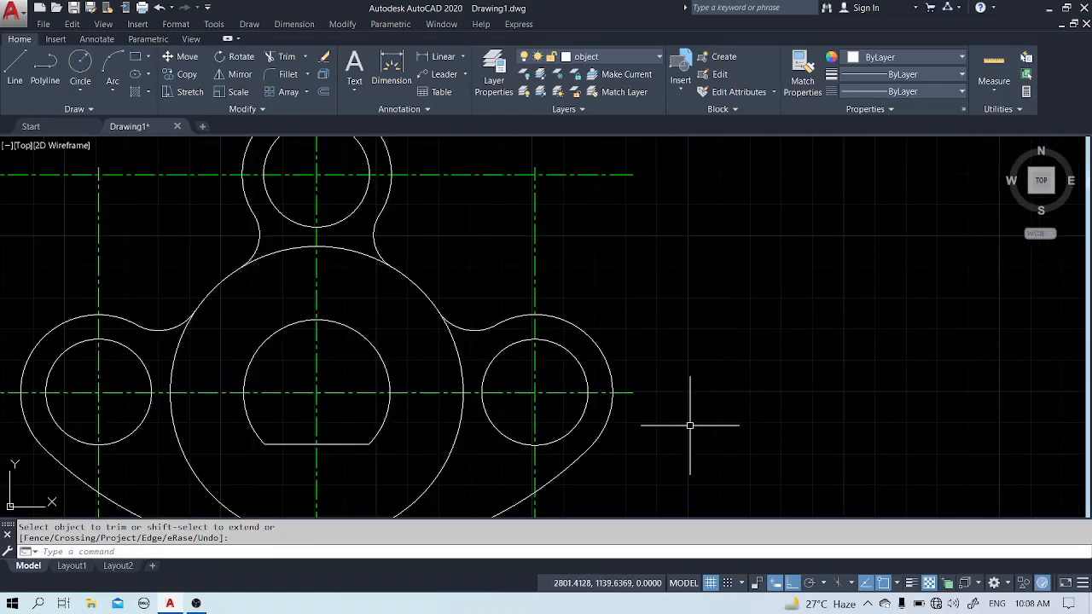
pyautogui.scroll(-2, 709, 316)
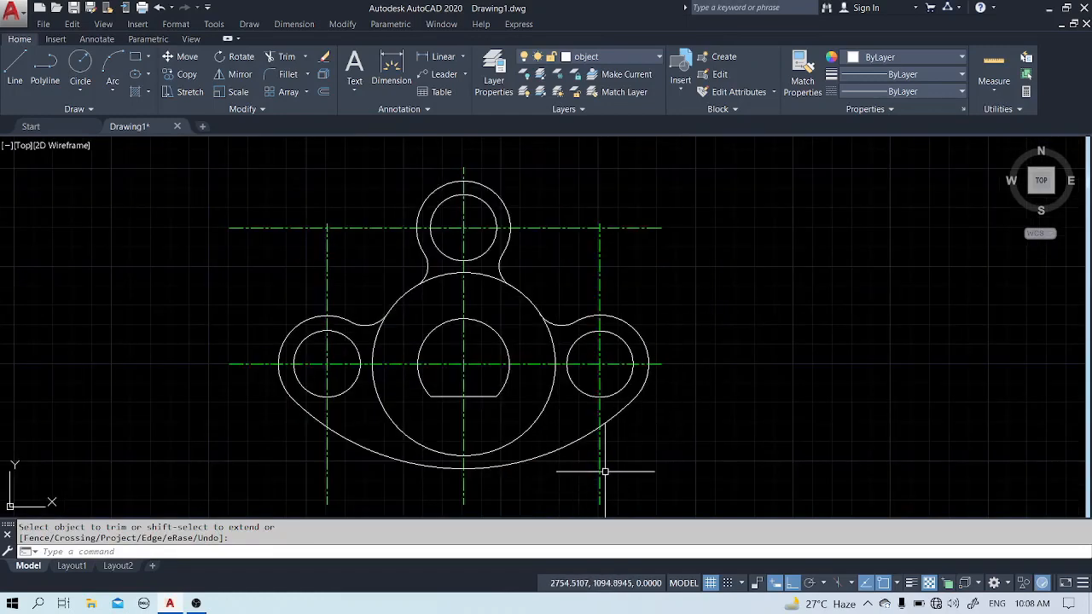
pyautogui.press('Return')
pyautogui.click(638, 227)
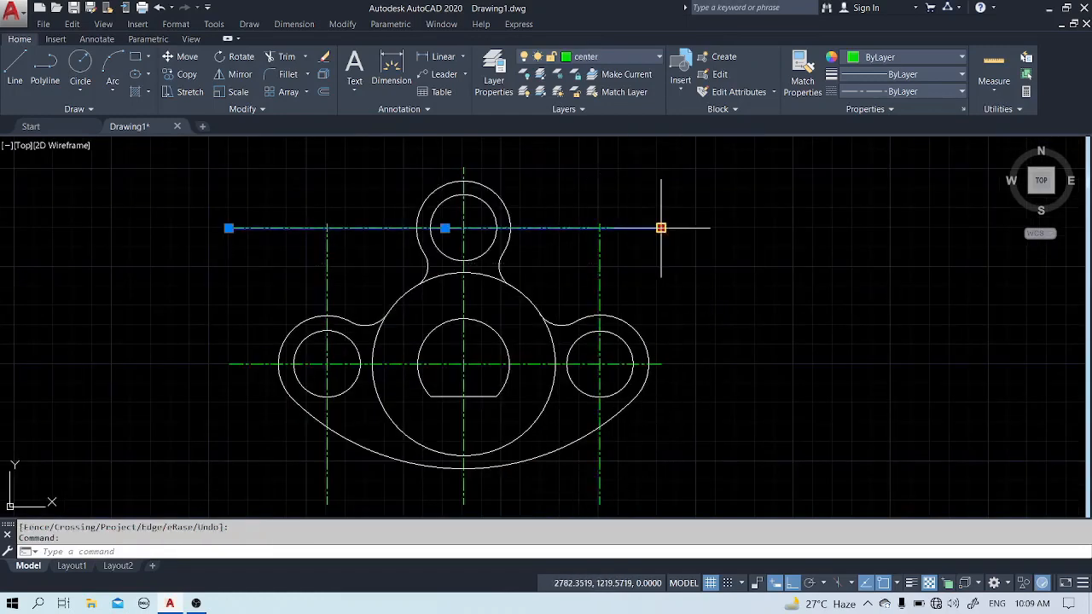
pyautogui.click(662, 228)
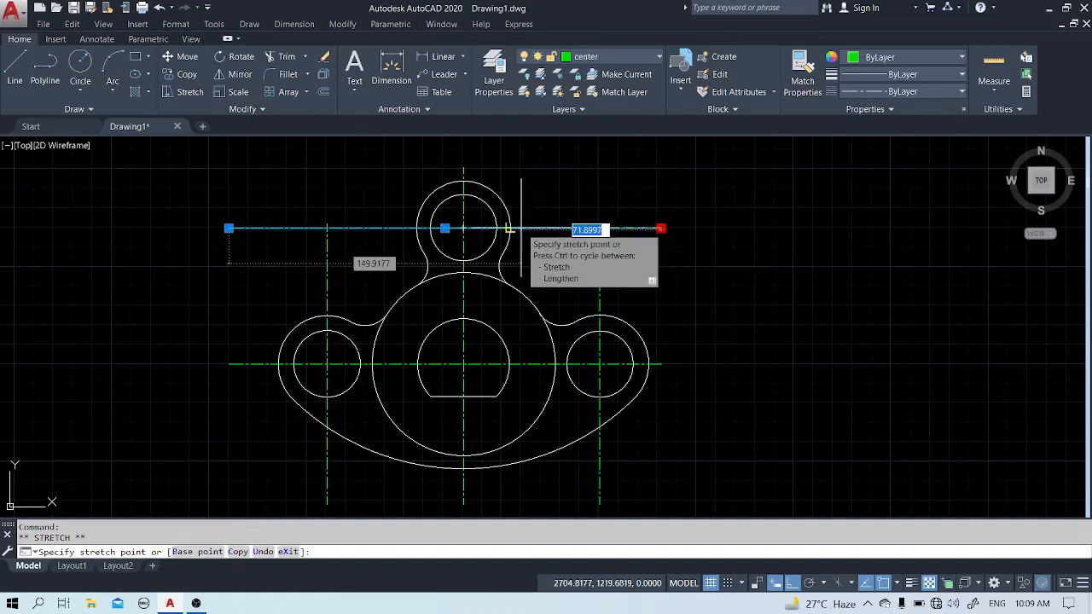
pyautogui.scroll(4, 522, 229)
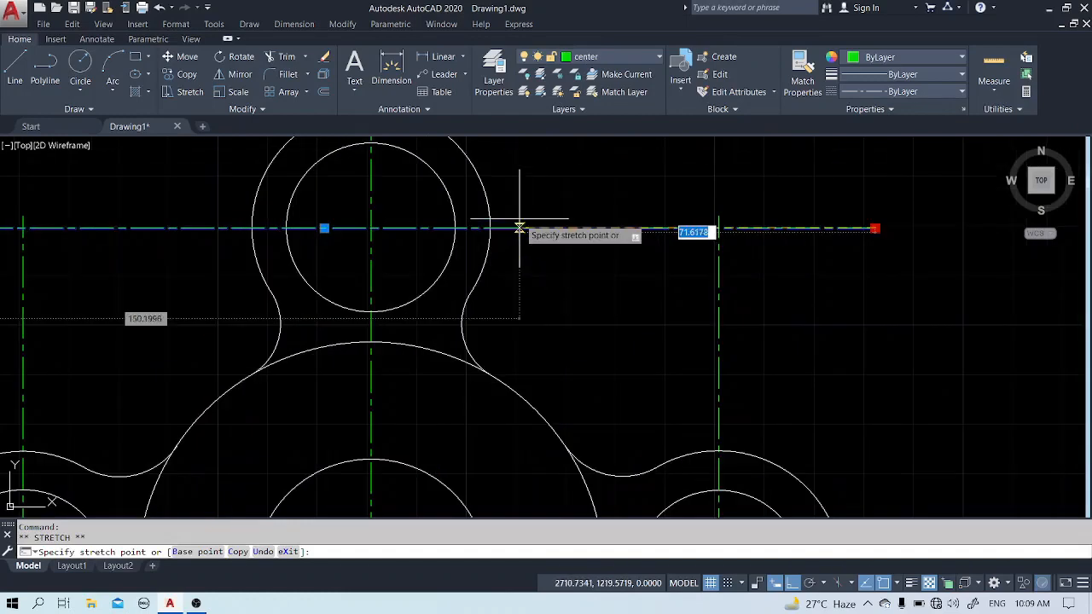
pyautogui.click(505, 228)
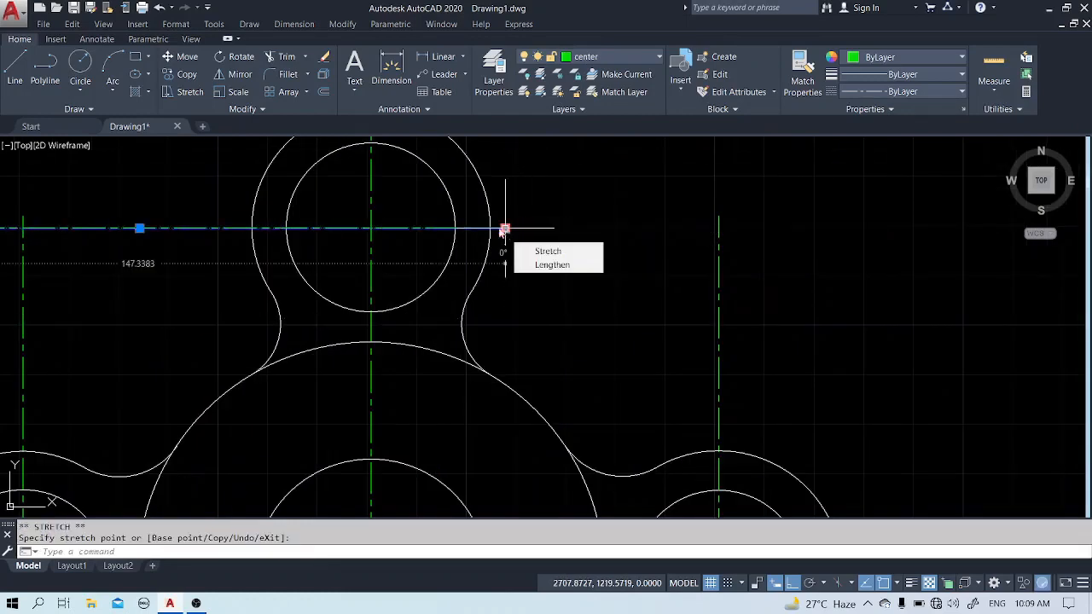
pyautogui.scroll(-2, 416, 227)
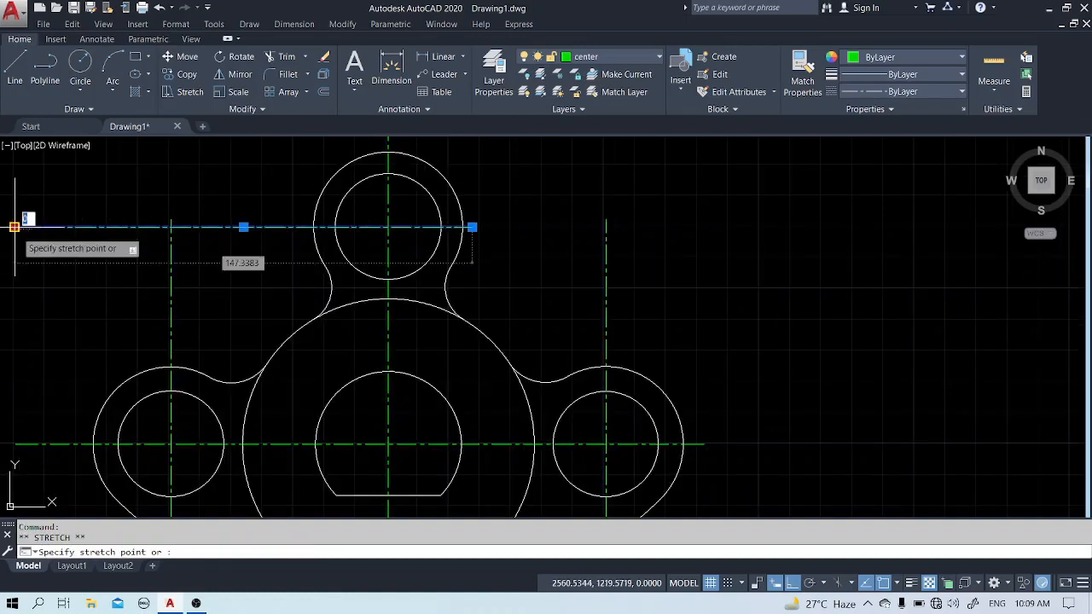
pyautogui.click(295, 227)
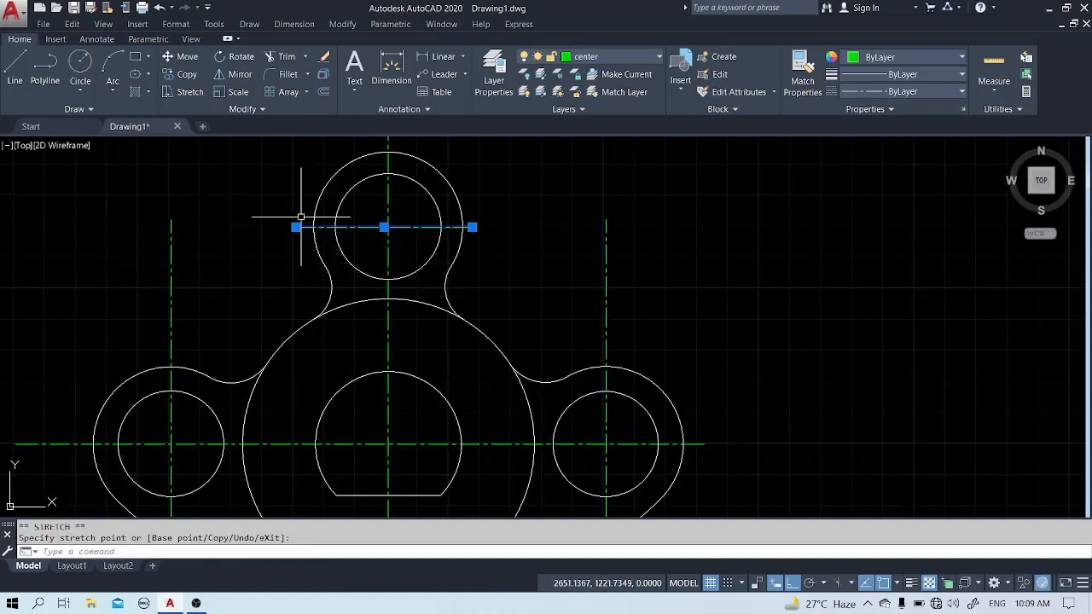
# Shorten the upper ends of the right and left bosses' vertical centre lines to just above their outer arcs
pyautogui.scroll(-2, 411, 277)
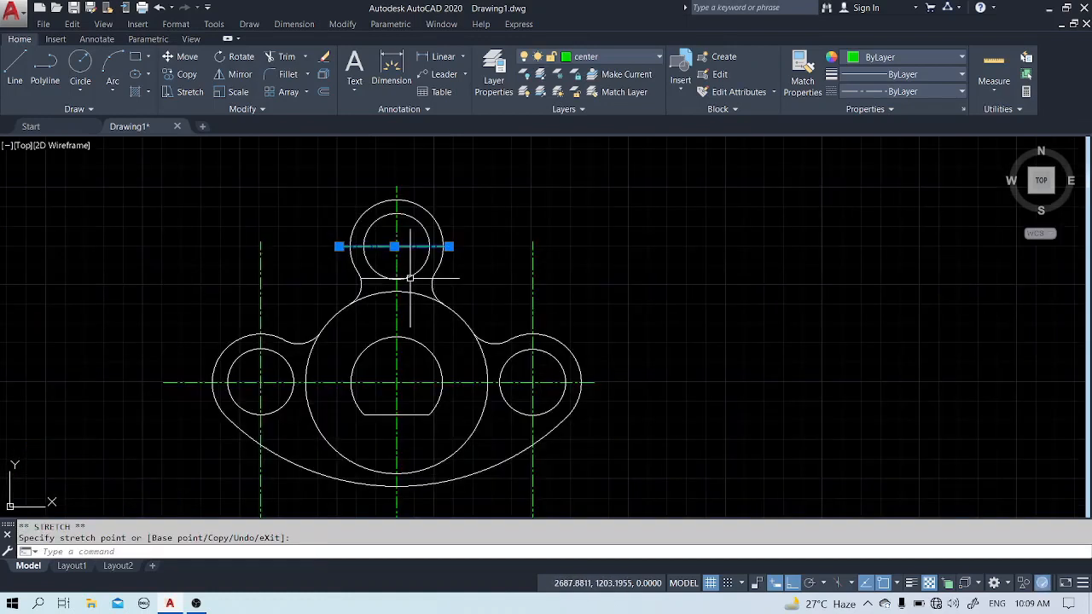
pyautogui.click(534, 287)
pyautogui.click(532, 242)
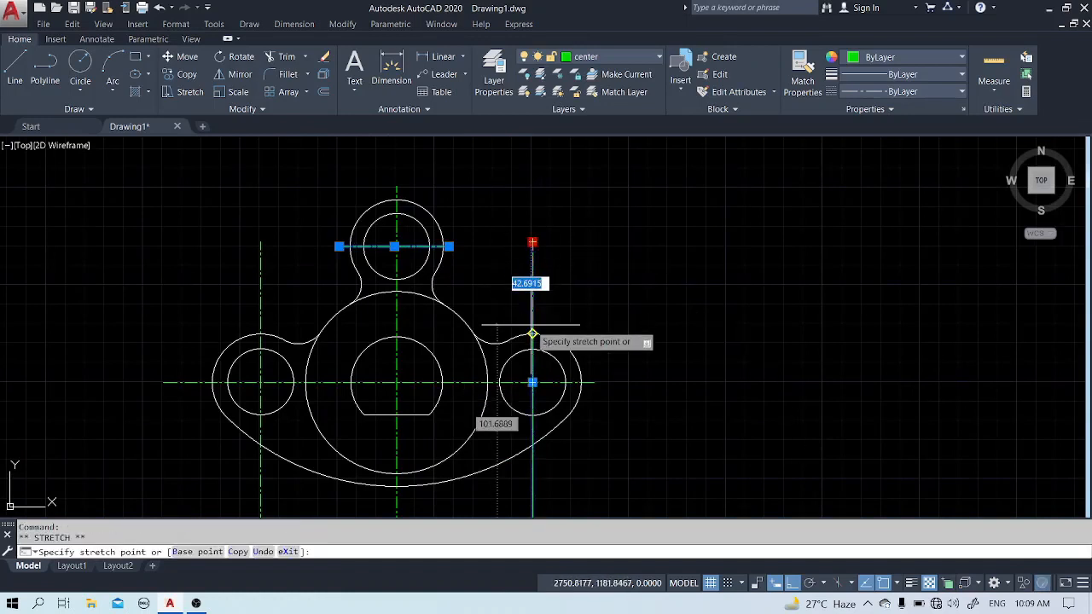
pyautogui.click(532, 318)
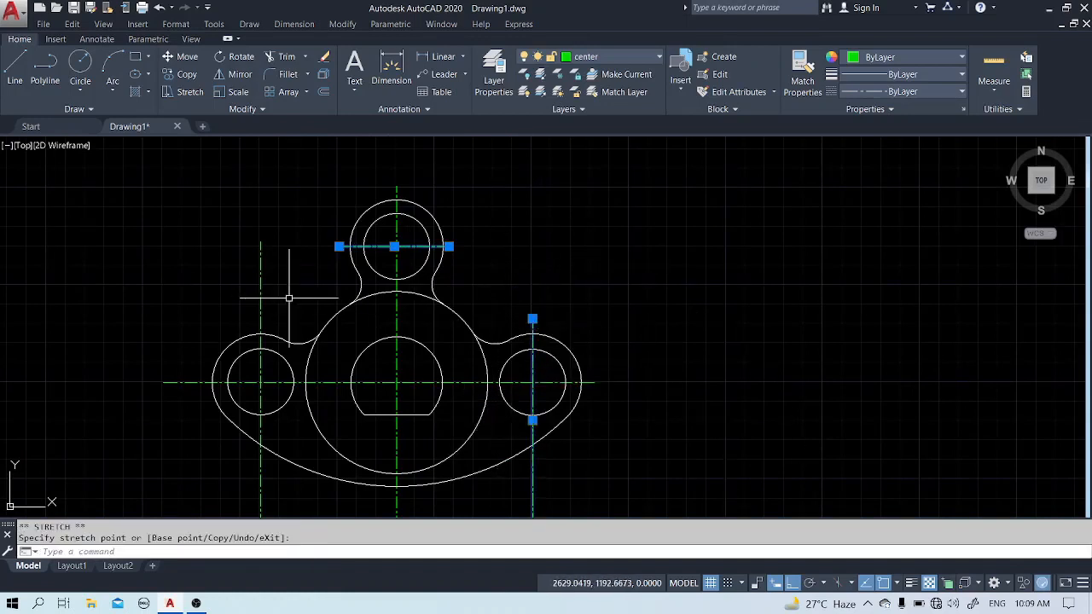
pyautogui.click(267, 256)
pyautogui.click(249, 266)
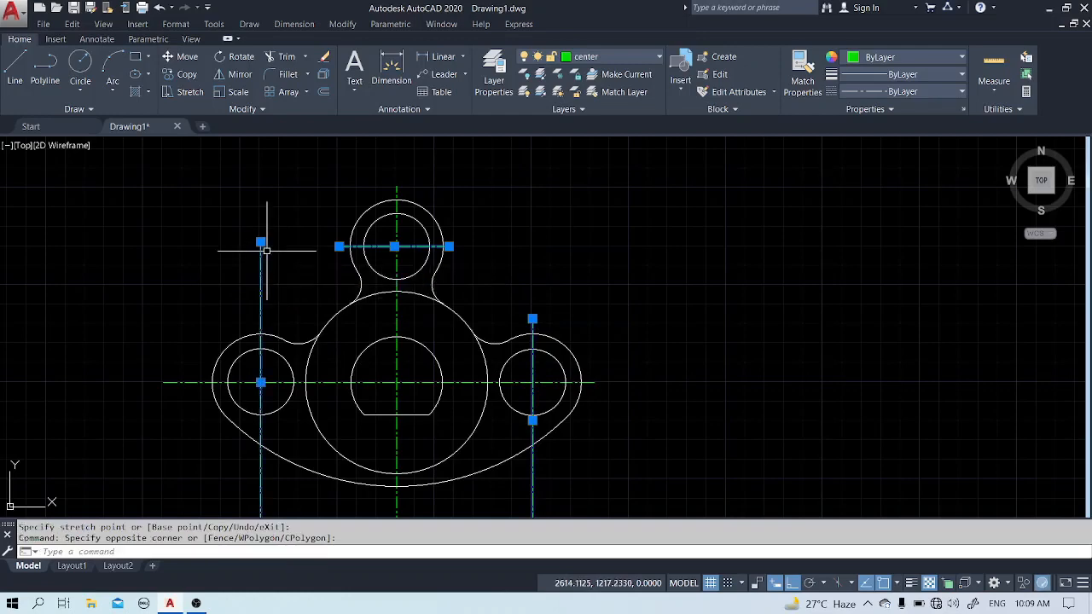
pyautogui.click(260, 243)
pyautogui.scroll(2, 265, 299)
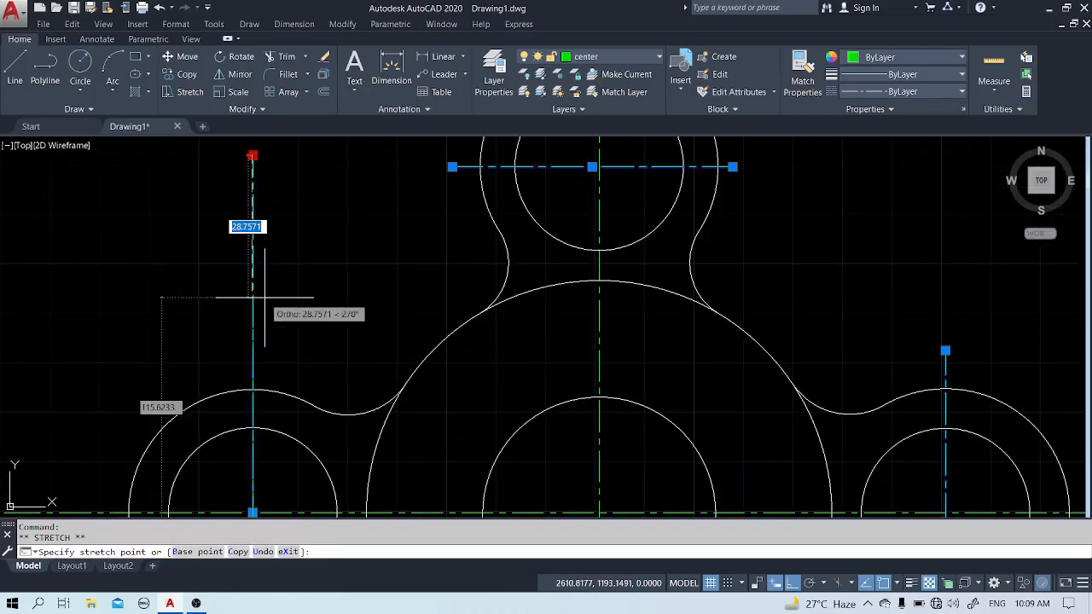
pyautogui.click(253, 360)
pyautogui.scroll(-2, 378, 231)
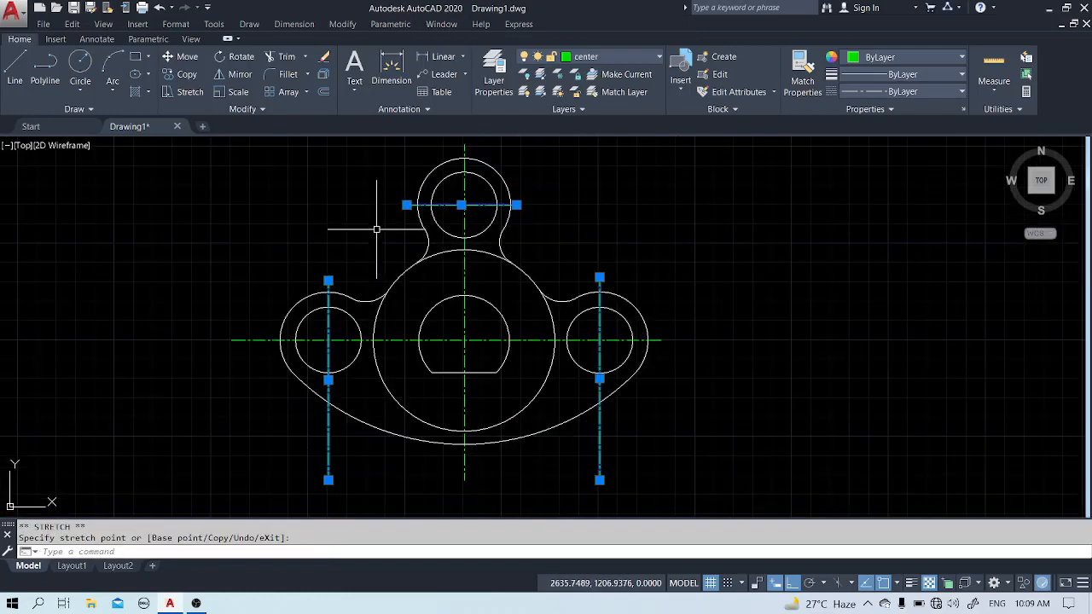
# Shorten the main horizontal centre line's left end to just outside the left boss
pyautogui.click(245, 339)
pyautogui.click(229, 339)
pyautogui.scroll(3, 229, 340)
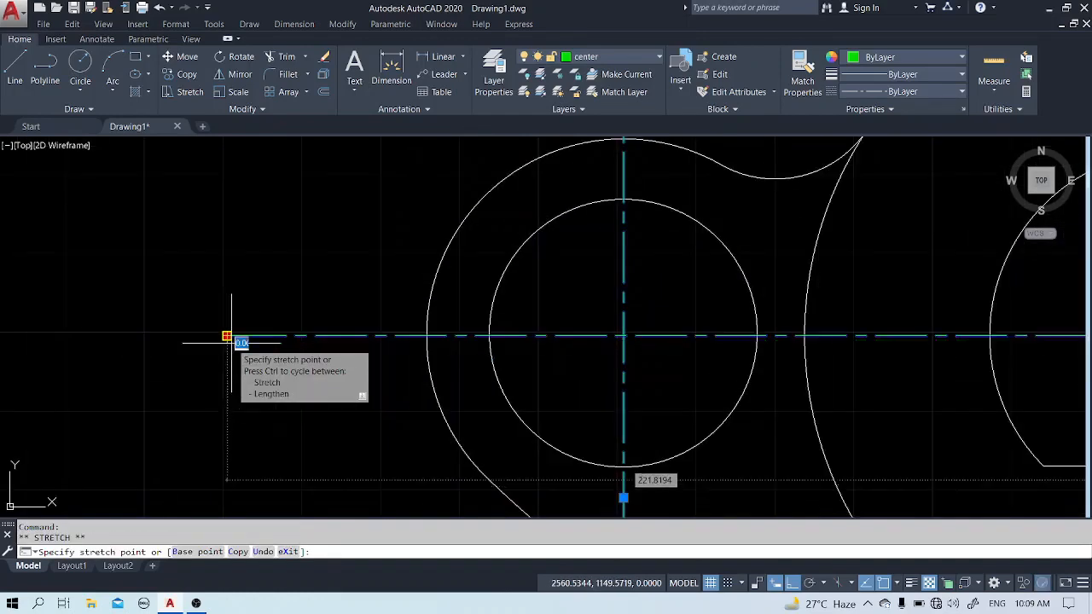
pyautogui.click(401, 335)
# Shorten the lower ends of the right and left bosses' vertical centre lines to just below their holes, then clear the selection
pyautogui.scroll(-4, 397, 334)
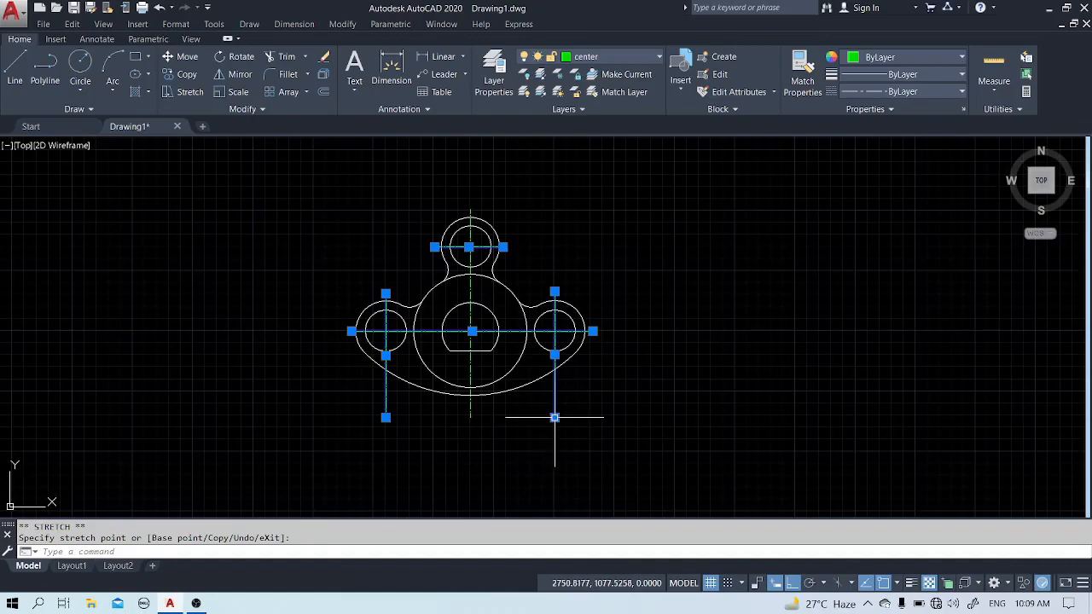
pyautogui.click(554, 417)
pyautogui.scroll(4, 554, 417)
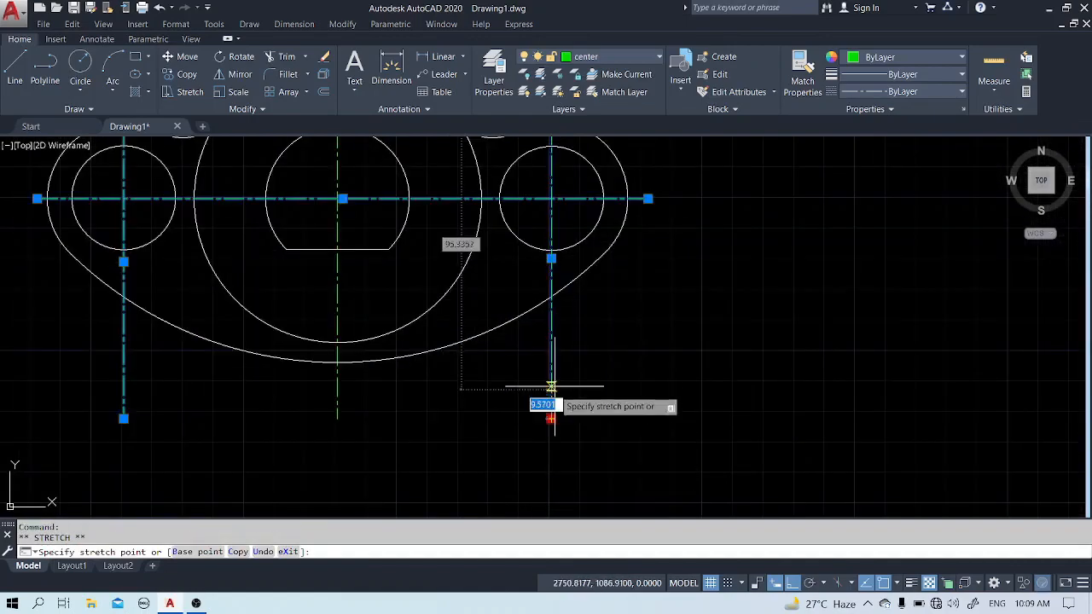
pyautogui.click(552, 315)
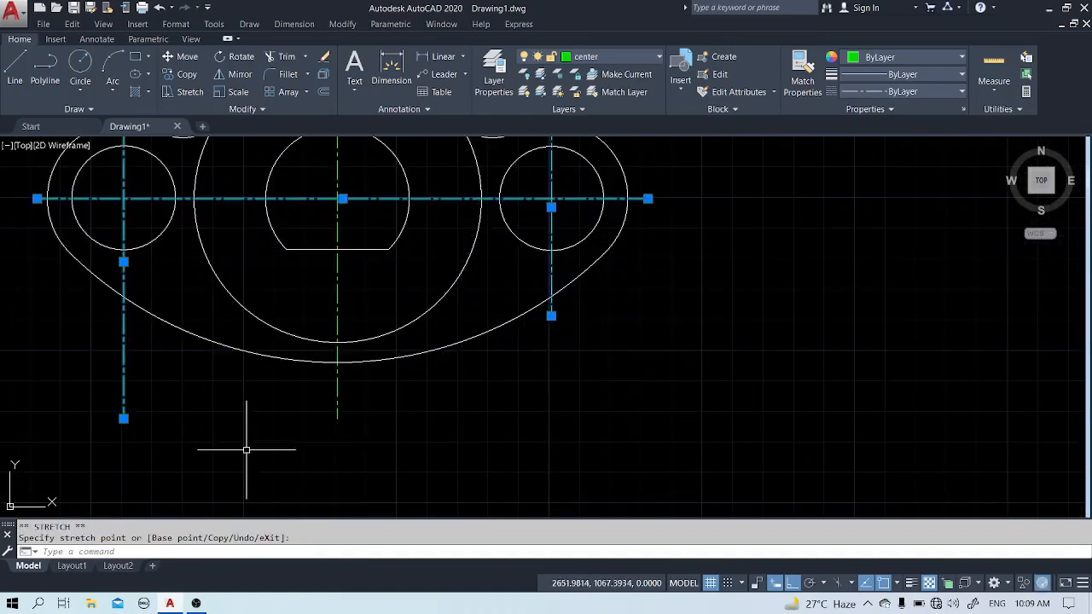
pyautogui.click(124, 419)
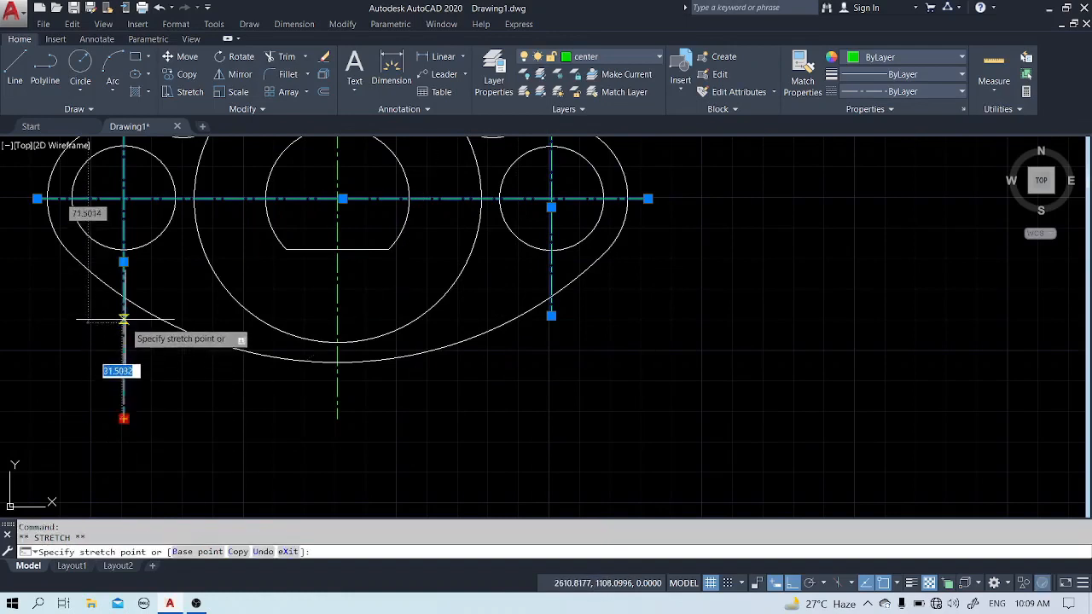
pyautogui.click(124, 274)
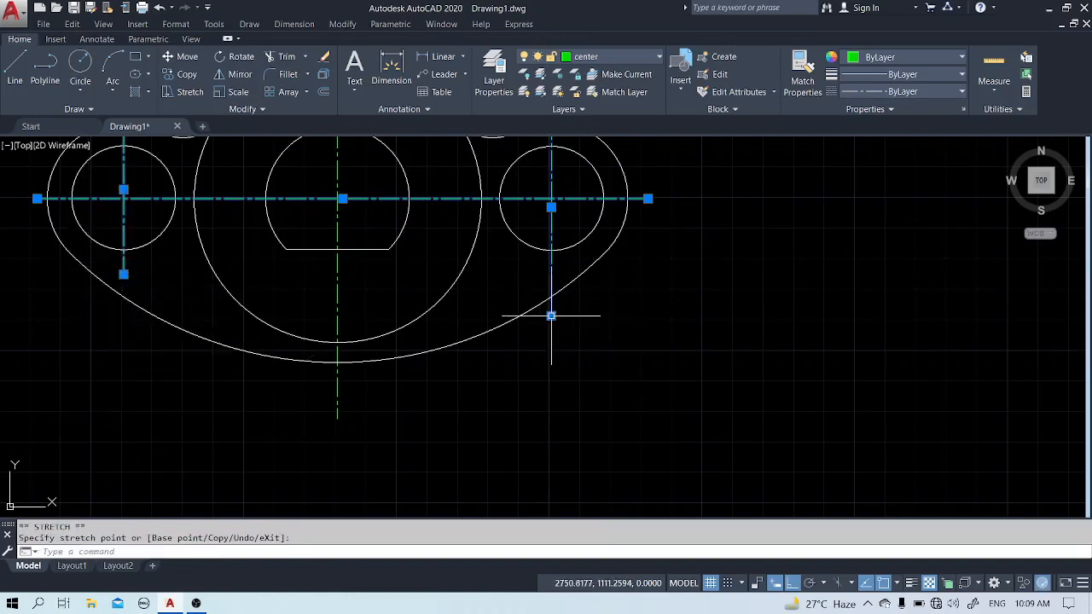
pyautogui.click(616, 272)
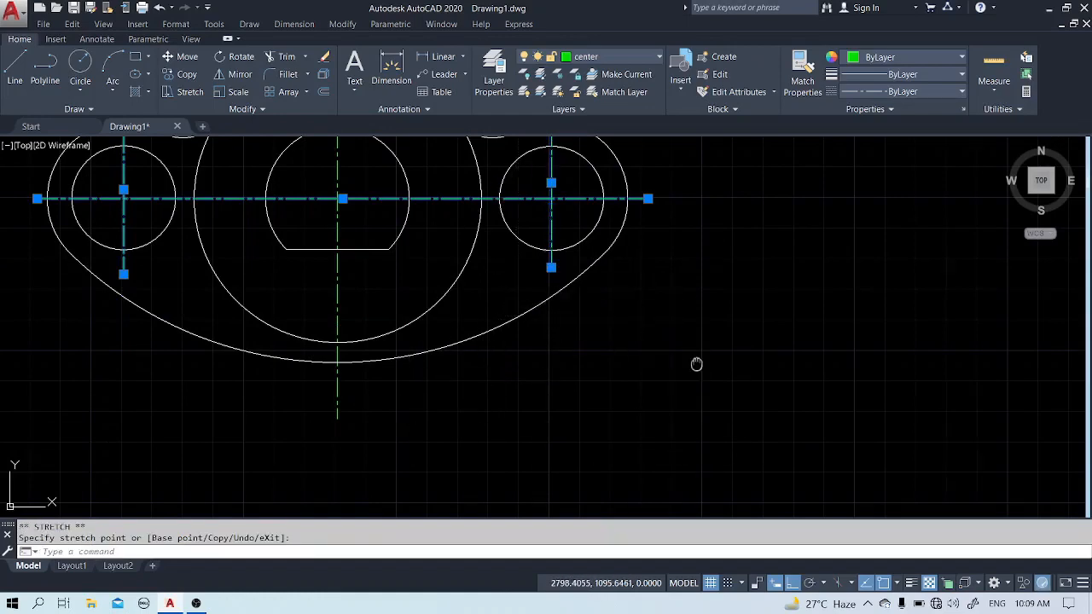
pyautogui.moveTo(696, 365); pyautogui.dragTo(805, 440, button='middle')
pyautogui.press('Escape')
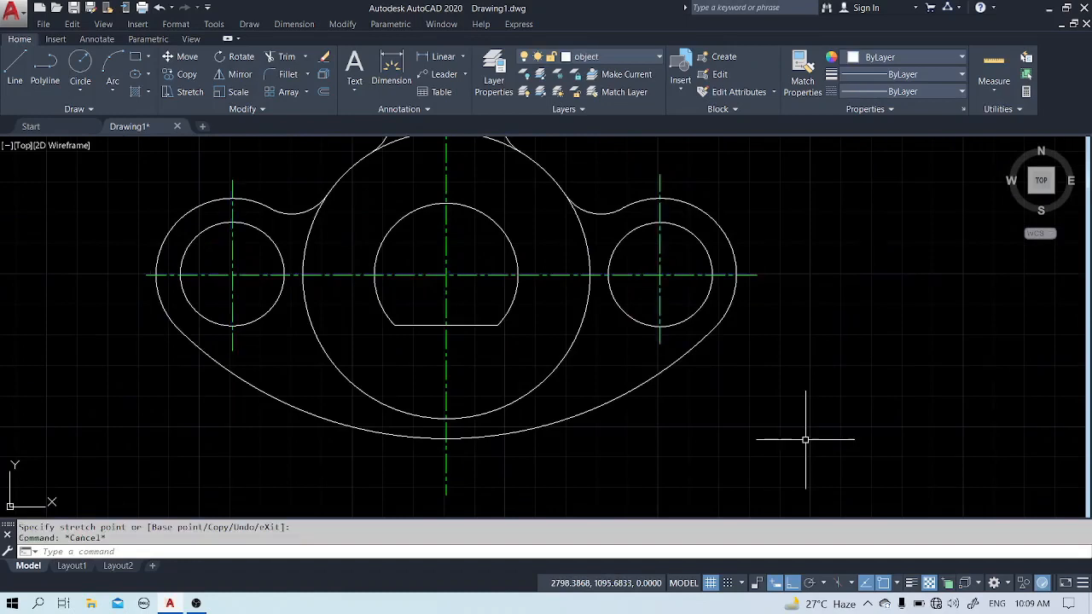
# Zoom to the drawing extents and make the dimensions layer current
pyautogui.write('z')
pyautogui.press('Return')
pyautogui.write('e')
pyautogui.press('Return')
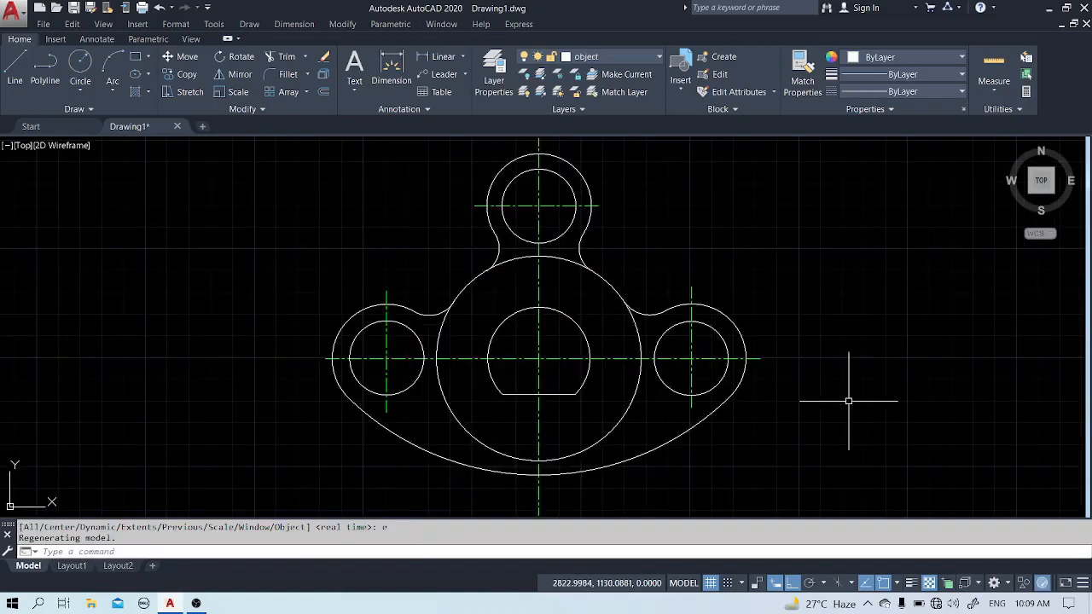
pyautogui.click(613, 57)
pyautogui.click(597, 108)
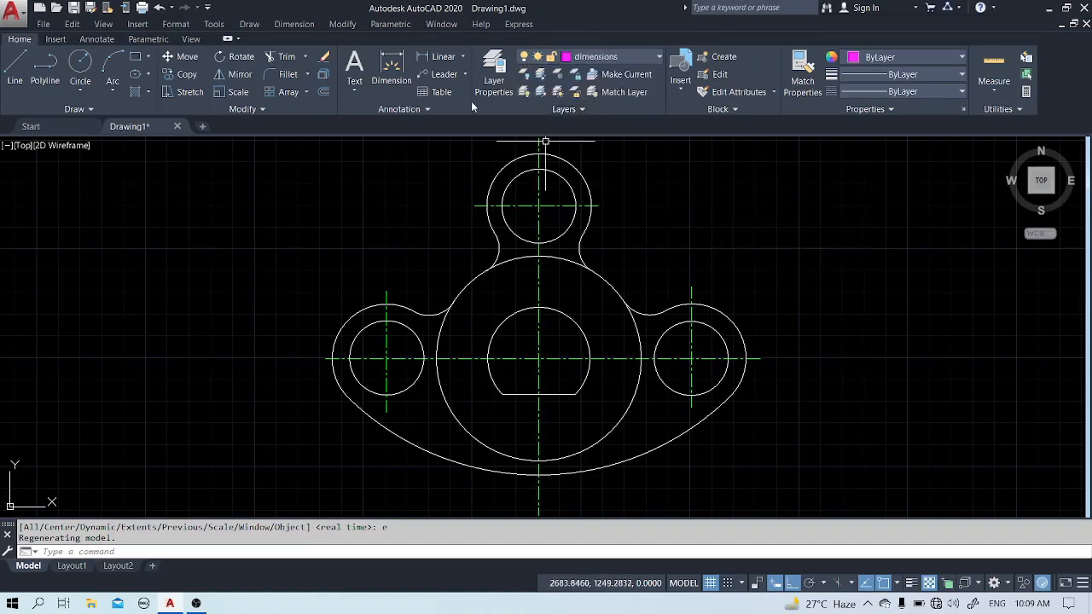
# Add a radius dimension to the right blend arc between the upper boss and the large central circle, with its text outside the outline
pyautogui.click(462, 56)
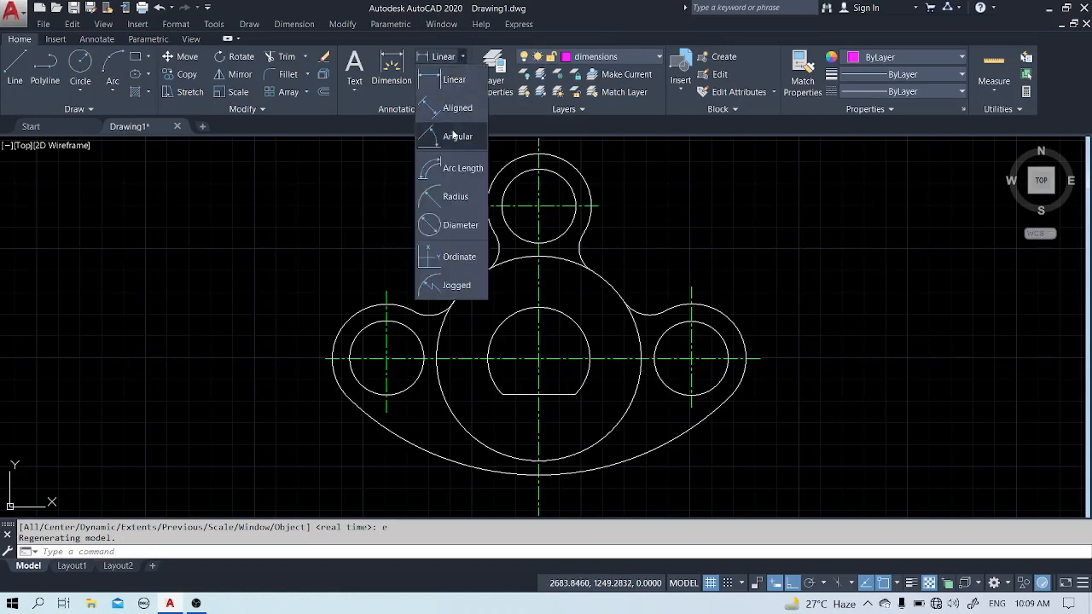
pyautogui.click(458, 197)
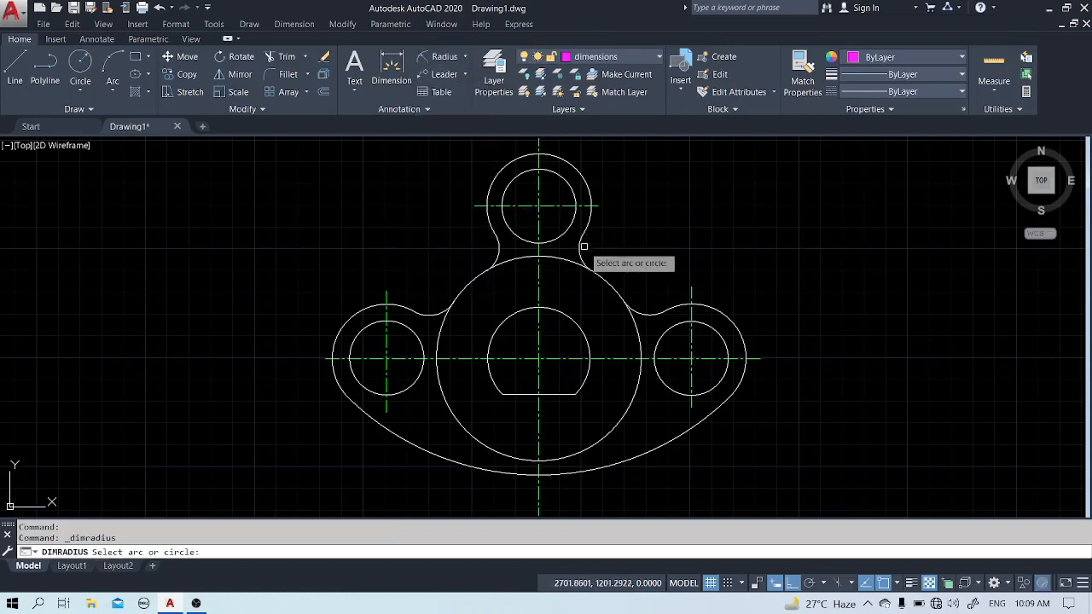
pyautogui.click(582, 256)
pyautogui.scroll(5, 580, 253)
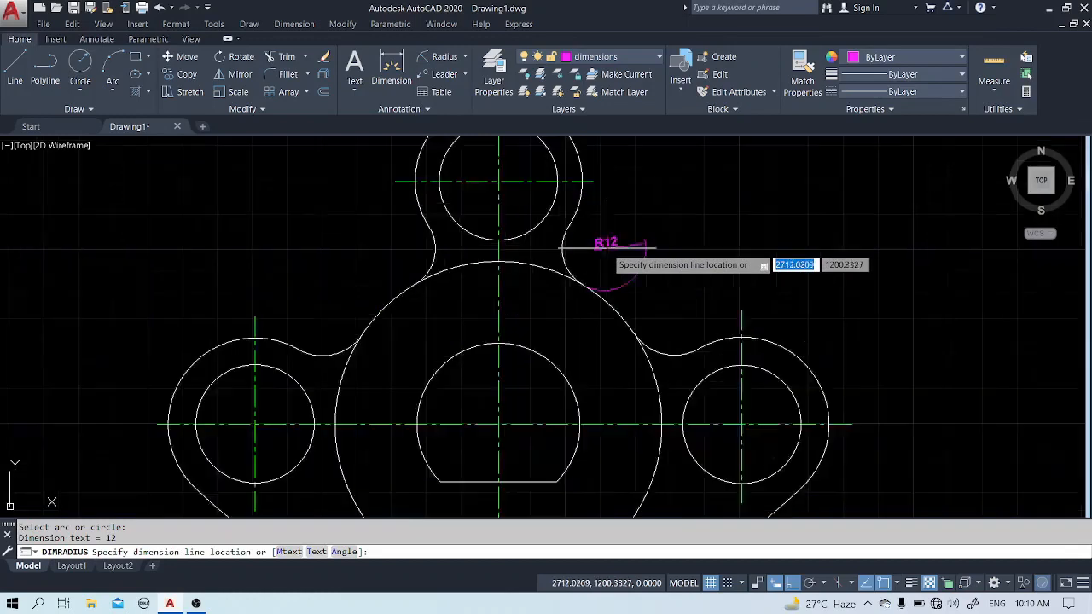
pyautogui.click(547, 256)
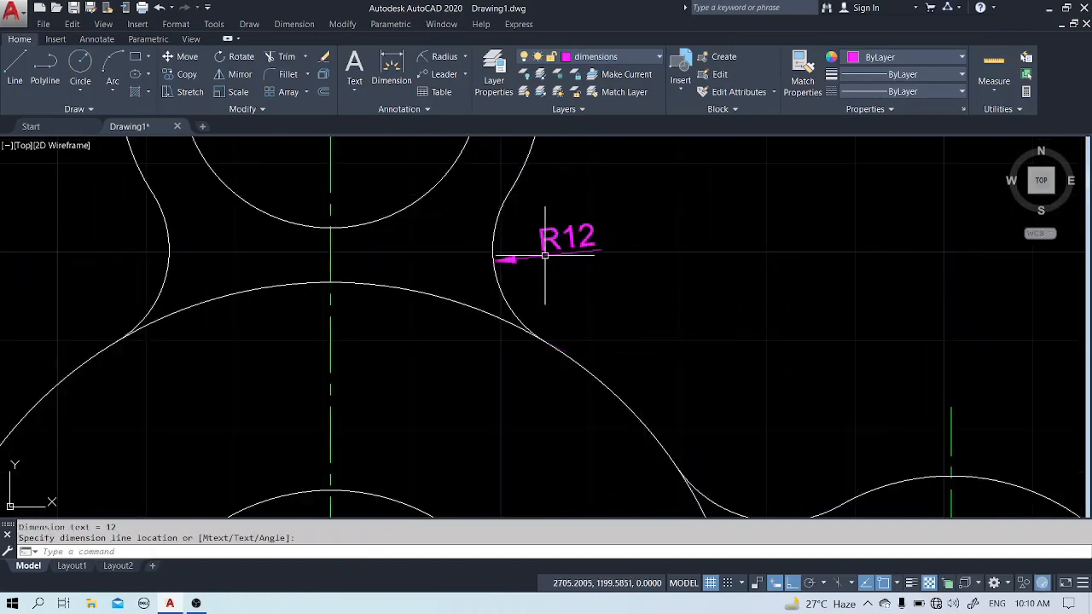
# Add a radius dimension to the blend arc between the large central circle and the right boss, with its text above the arc
pyautogui.press('Return')
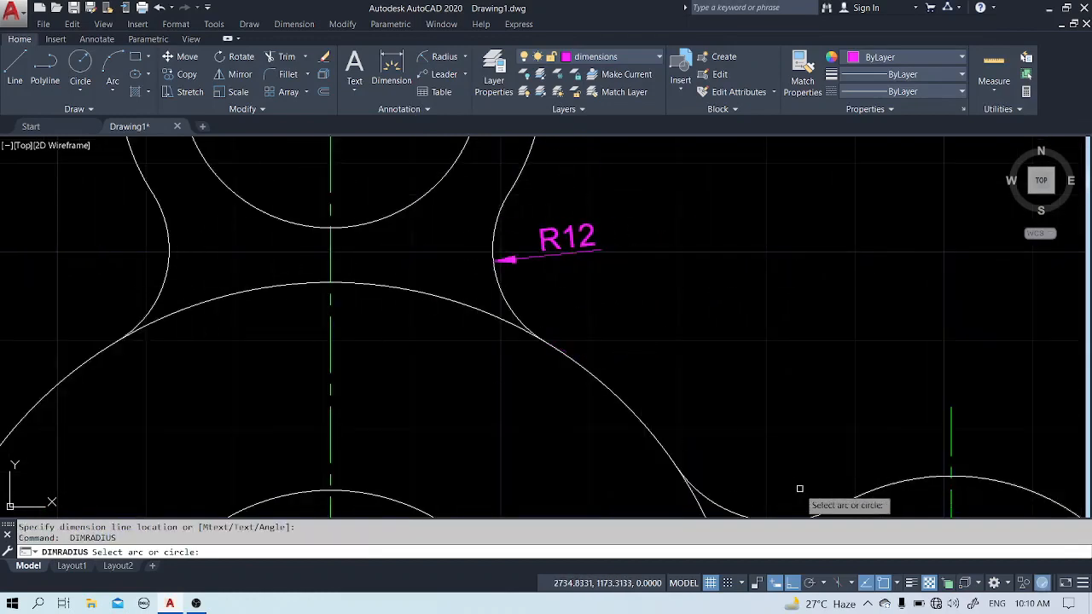
pyautogui.click(722, 504)
pyautogui.click(779, 398)
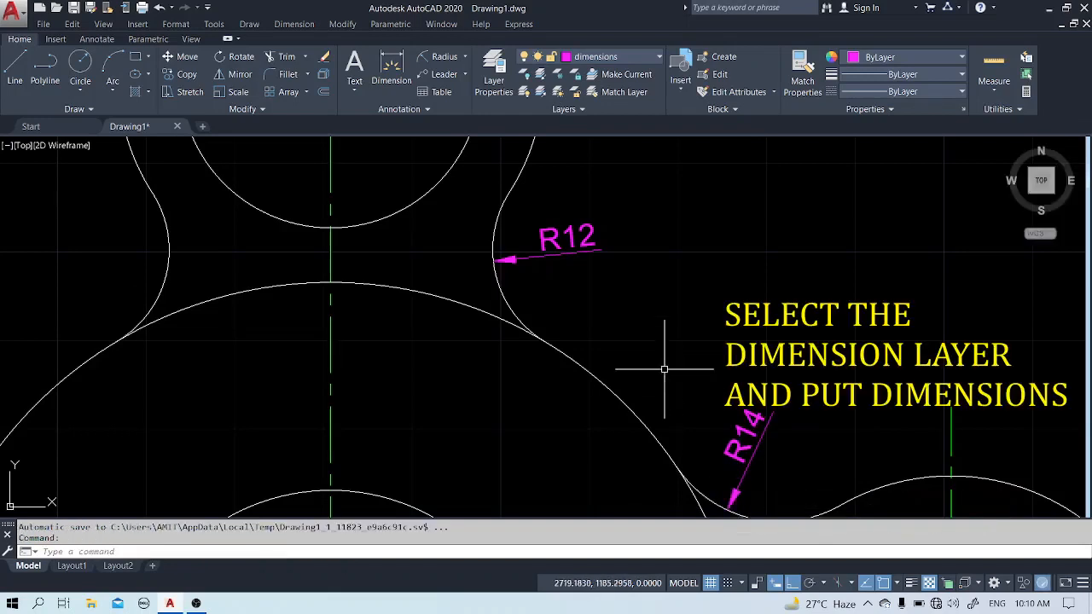
# Add a radius dimension to the upper boss's outer arc, with its text outside the outline on the upper right
pyautogui.scroll(-2, 654, 310)
pyautogui.press('Return')
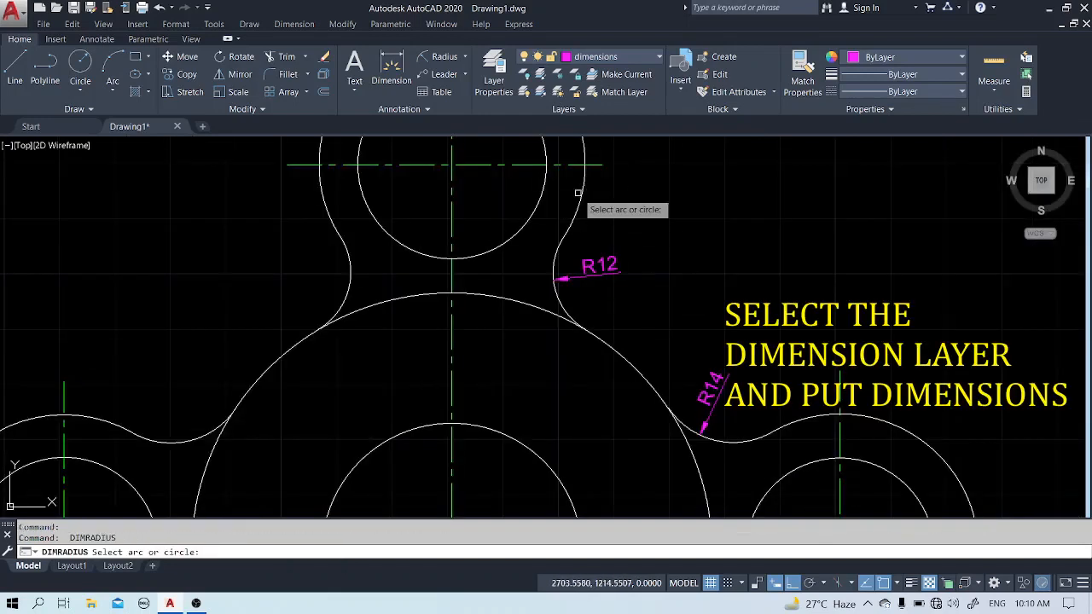
pyautogui.click(584, 164)
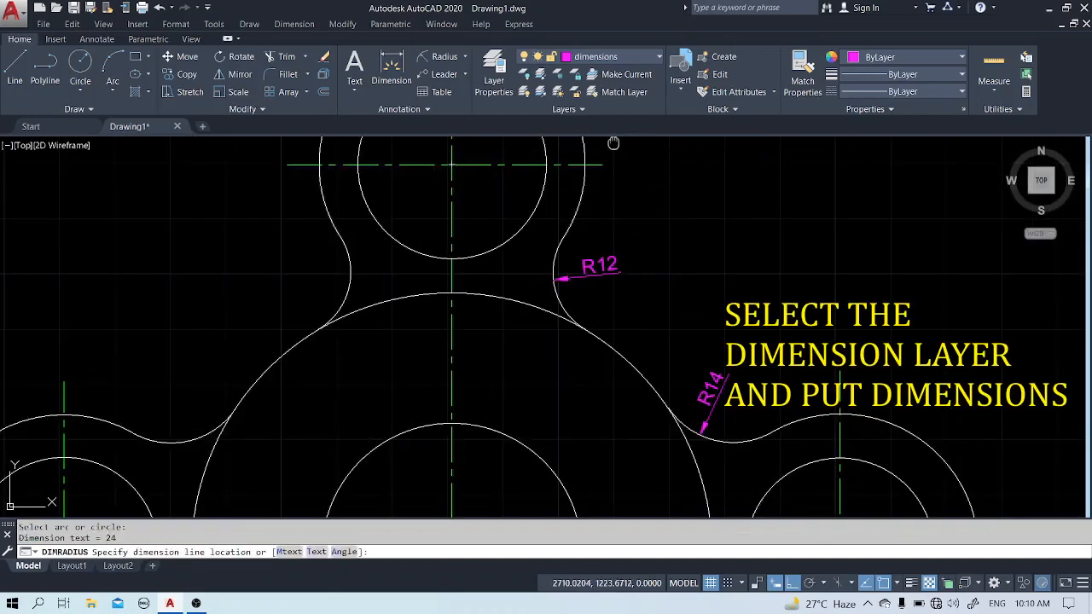
pyautogui.moveTo(612, 142); pyautogui.dragTo(605, 327, button='middle')
pyautogui.click(609, 248)
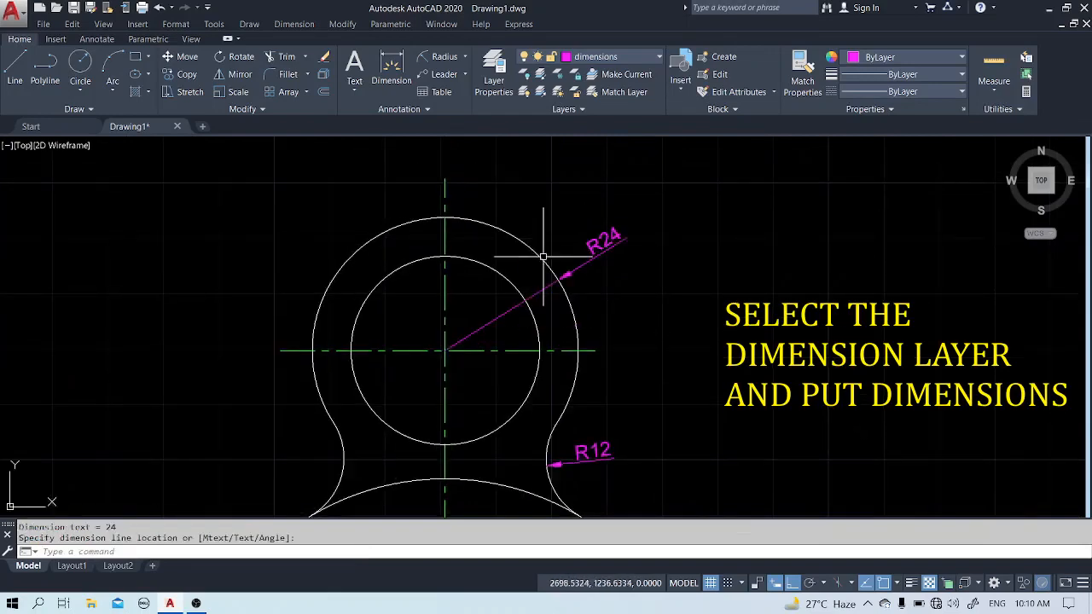
# Add radius dimensions to the outer arcs of the right and left bosses, with each text above and outside the outline
pyautogui.scroll(-4, 381, 215)
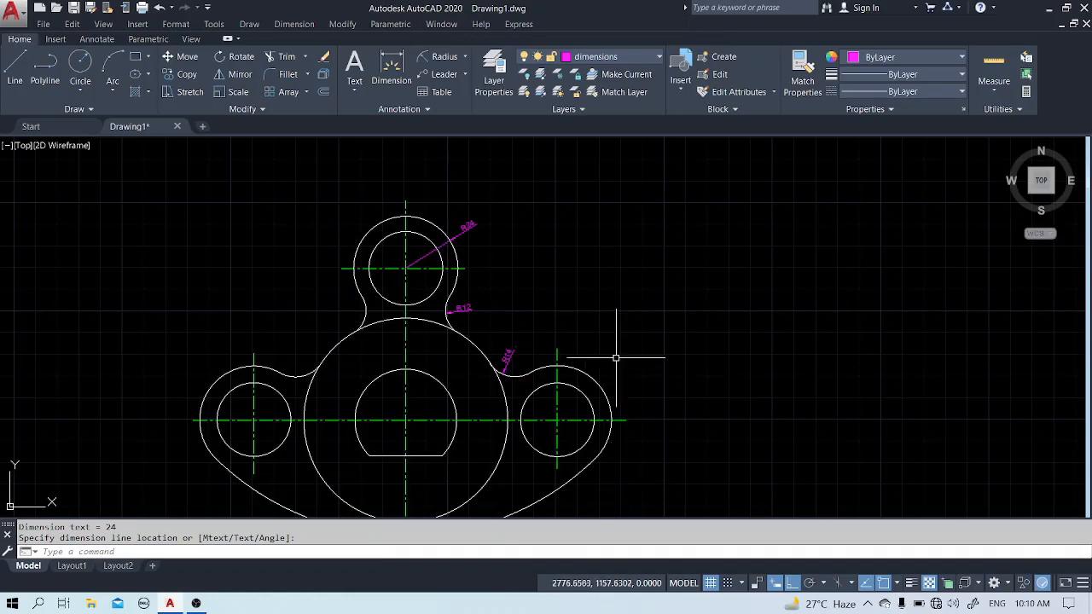
pyautogui.press('Return')
pyautogui.click(597, 382)
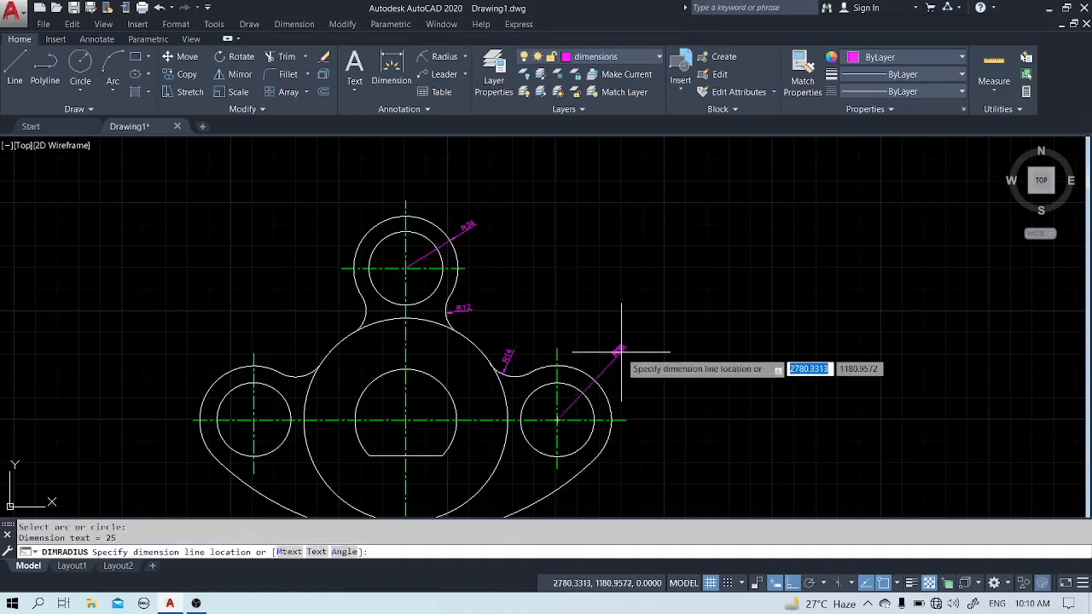
pyautogui.click(526, 366)
pyautogui.press('Return')
pyautogui.click(217, 372)
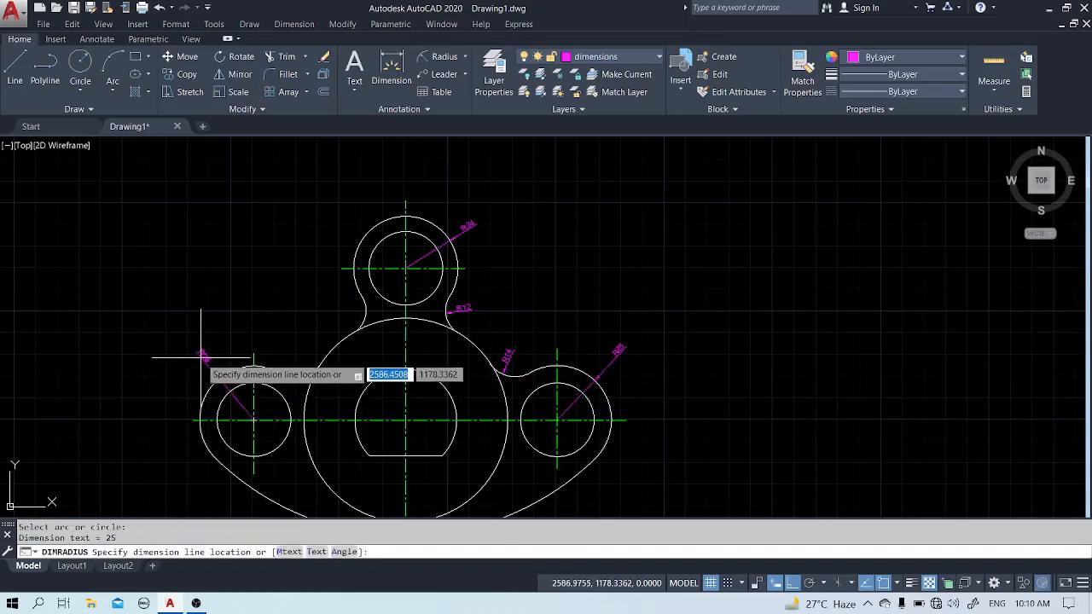
pyautogui.click(201, 358)
# Add a radius dimension to the flat-bottomed central bore's arc, with its text to the upper left inside the large circle
pyautogui.press('Return')
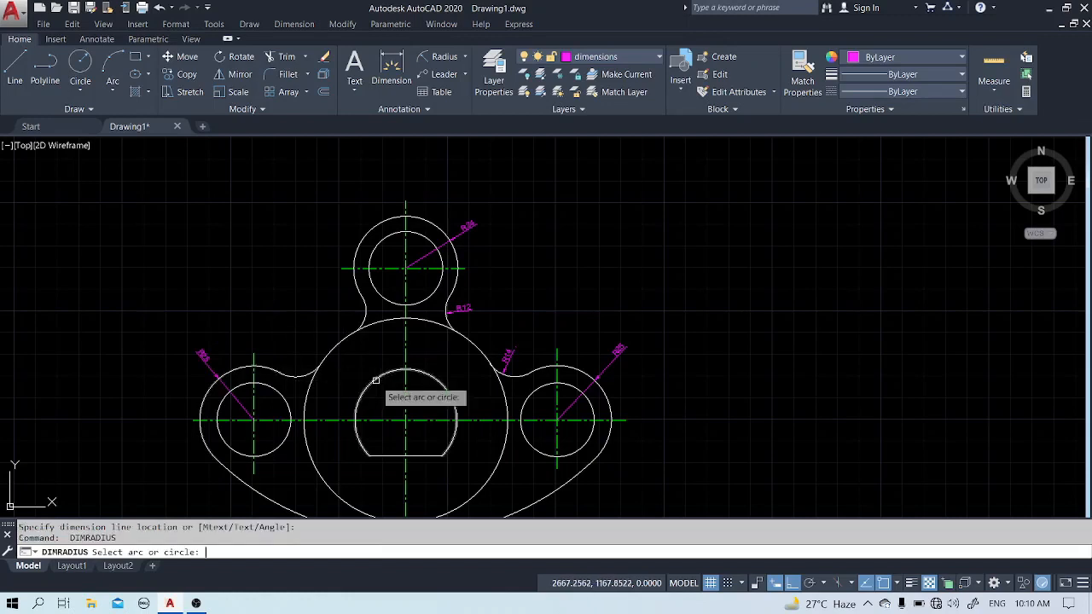
pyautogui.click(375, 381)
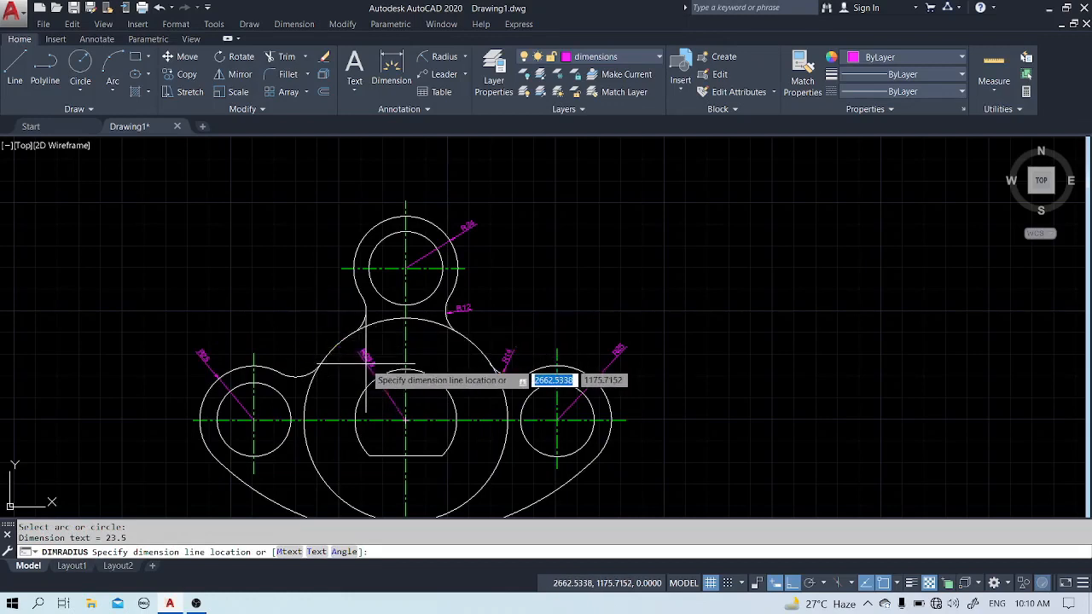
pyautogui.click(365, 364)
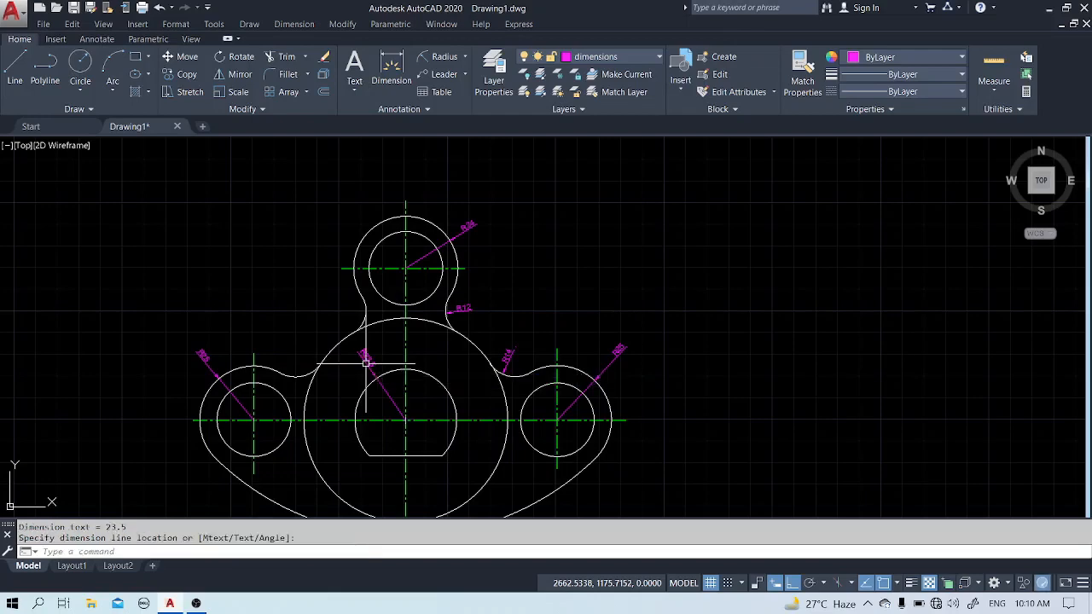
# Add a radius dimension to the large bottom arc of the outline, with its text inside the large central circle
pyautogui.scroll(3, 427, 457)
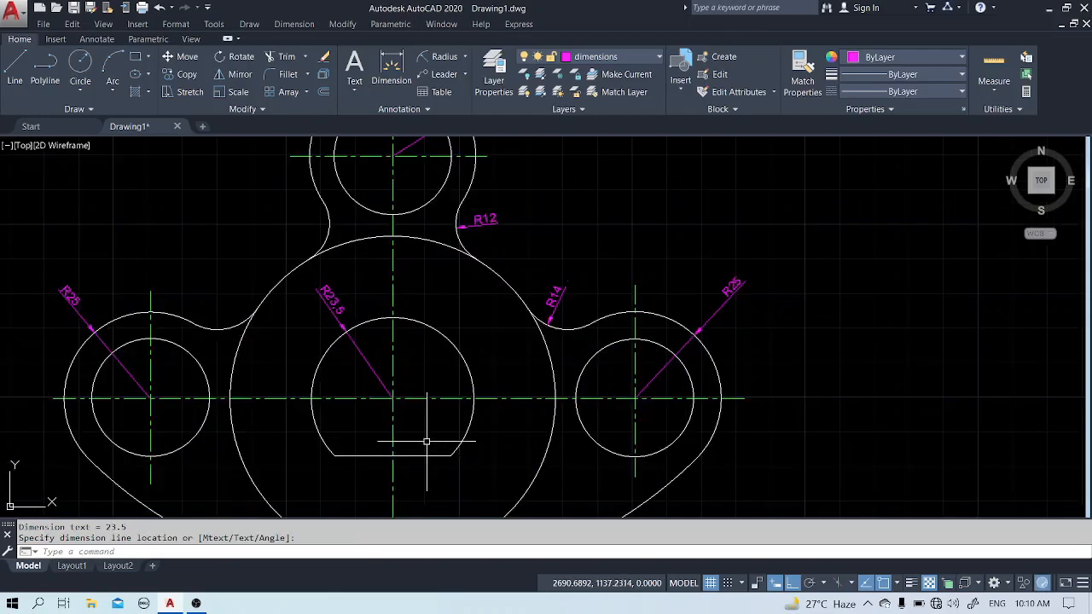
pyautogui.click(443, 57)
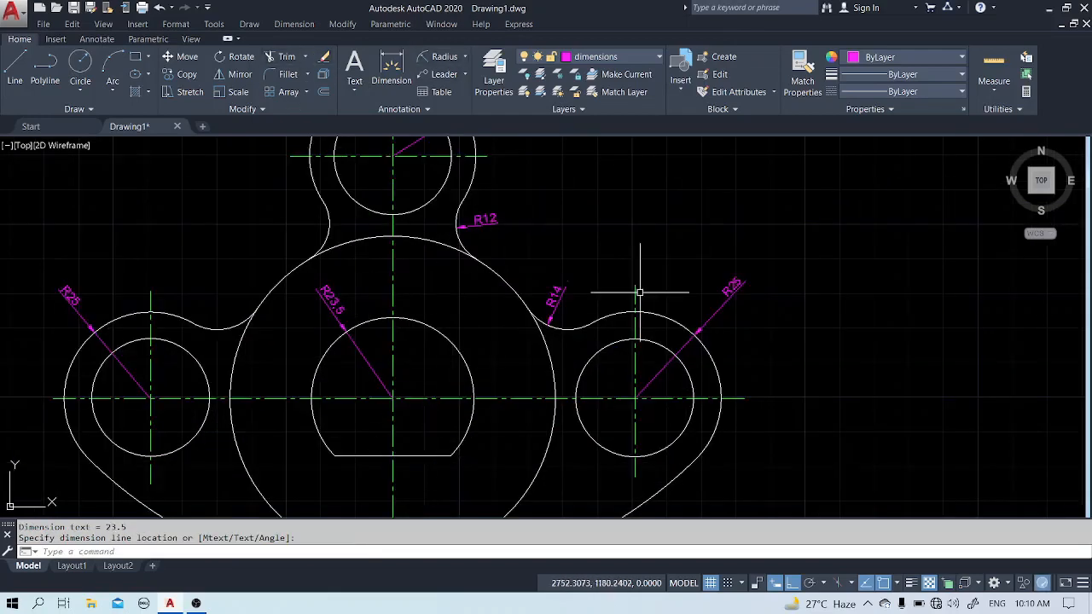
pyautogui.scroll(-4, 587, 272)
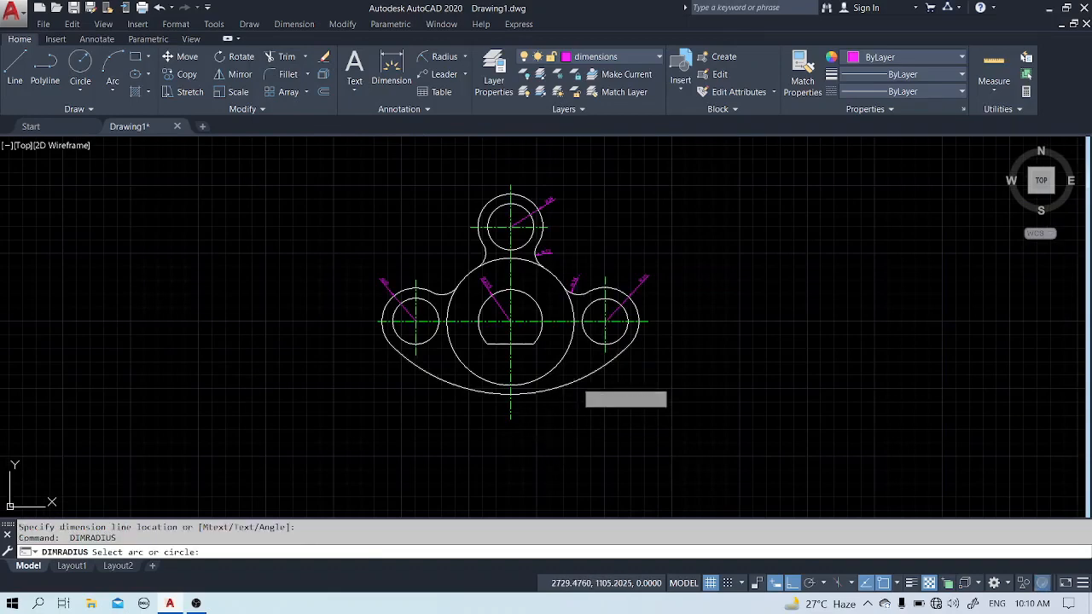
pyautogui.click(585, 384)
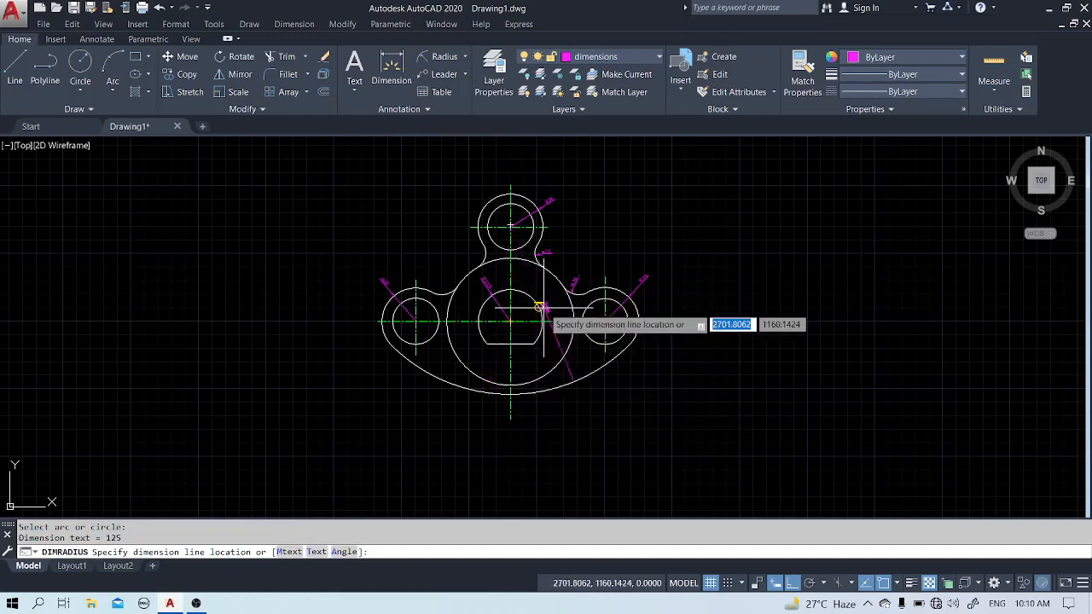
pyautogui.scroll(4, 539, 309)
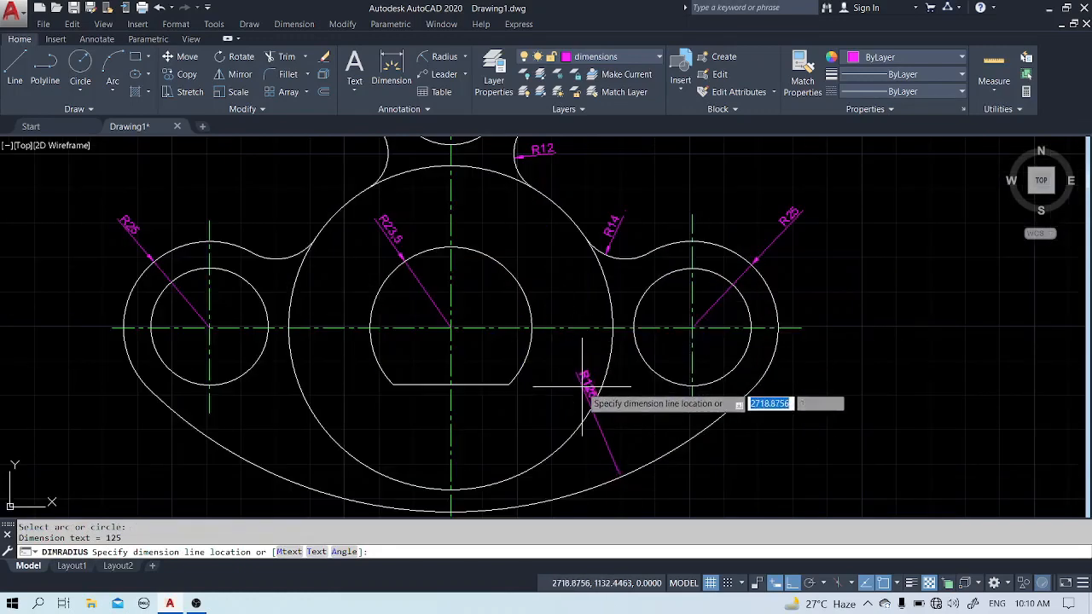
pyautogui.click(508, 425)
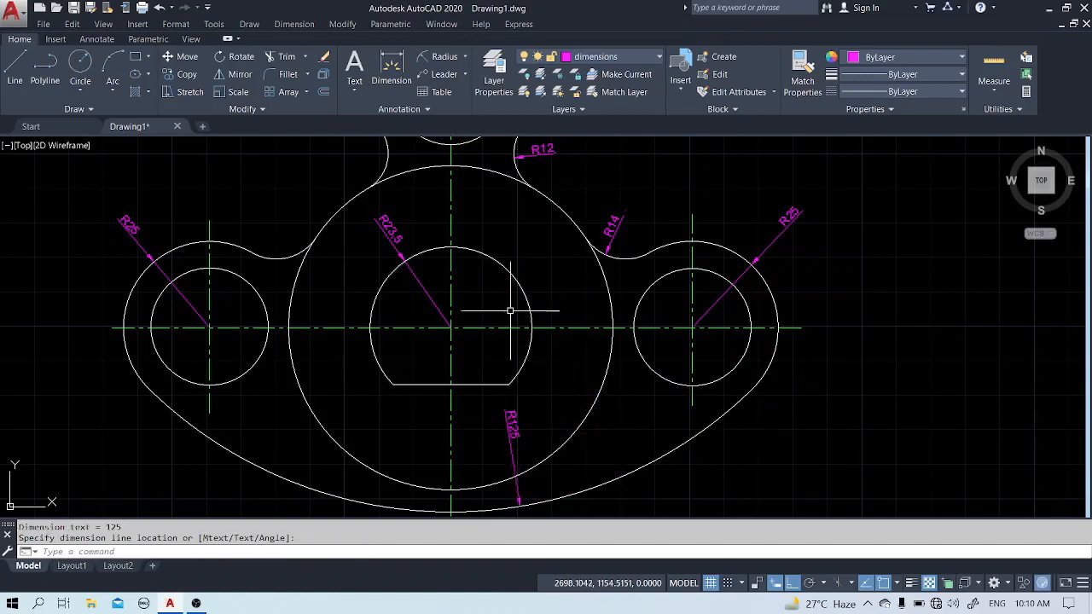
# Add a diameter dimension to the large central circle, with its text outside the circle on the upper right
pyautogui.press('Return')
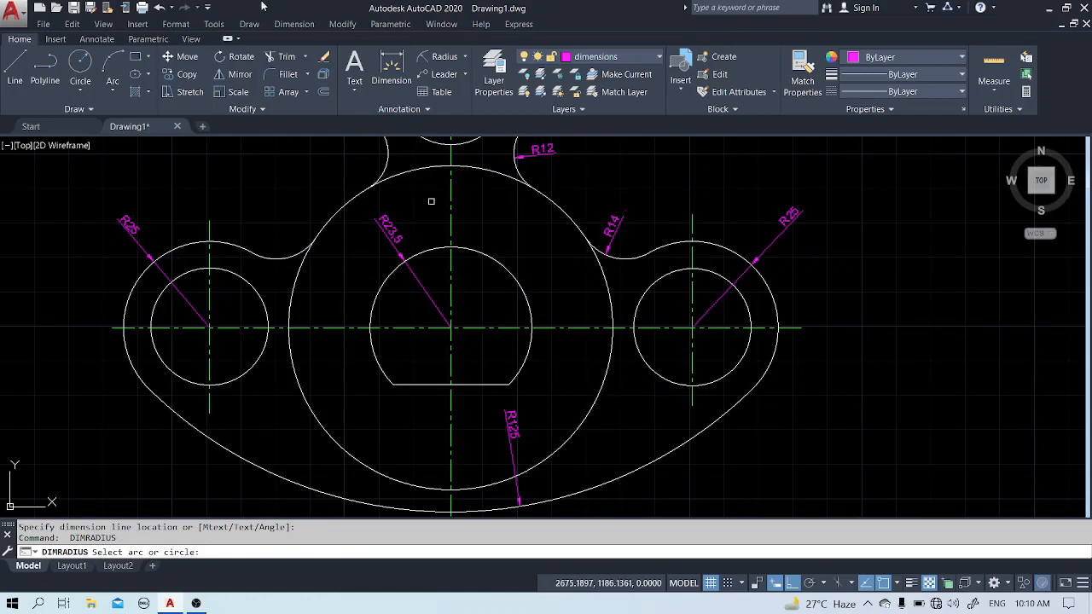
pyautogui.click(468, 57)
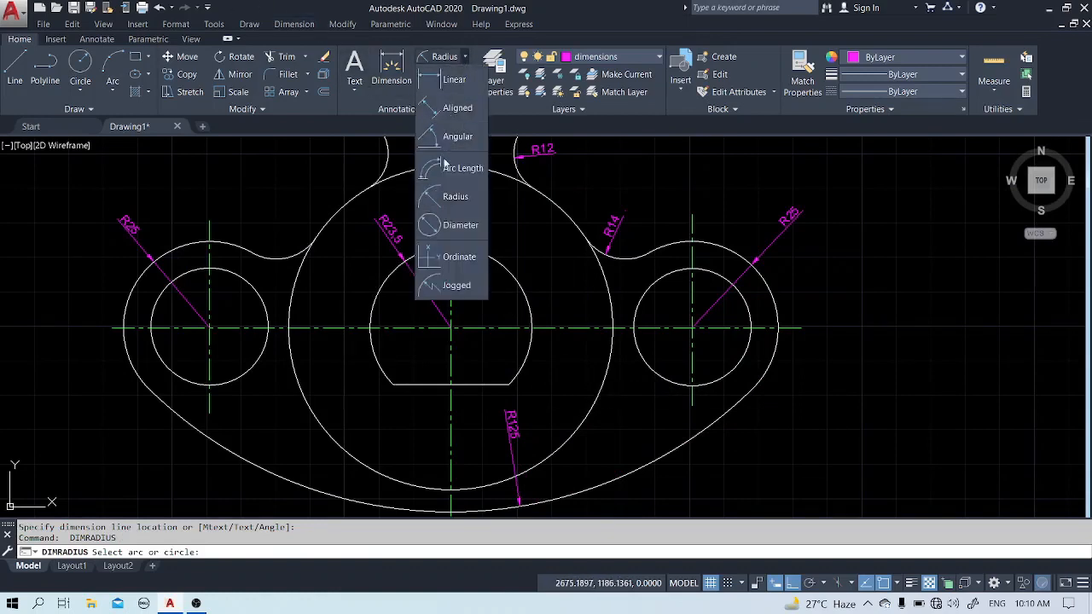
pyautogui.click(434, 191)
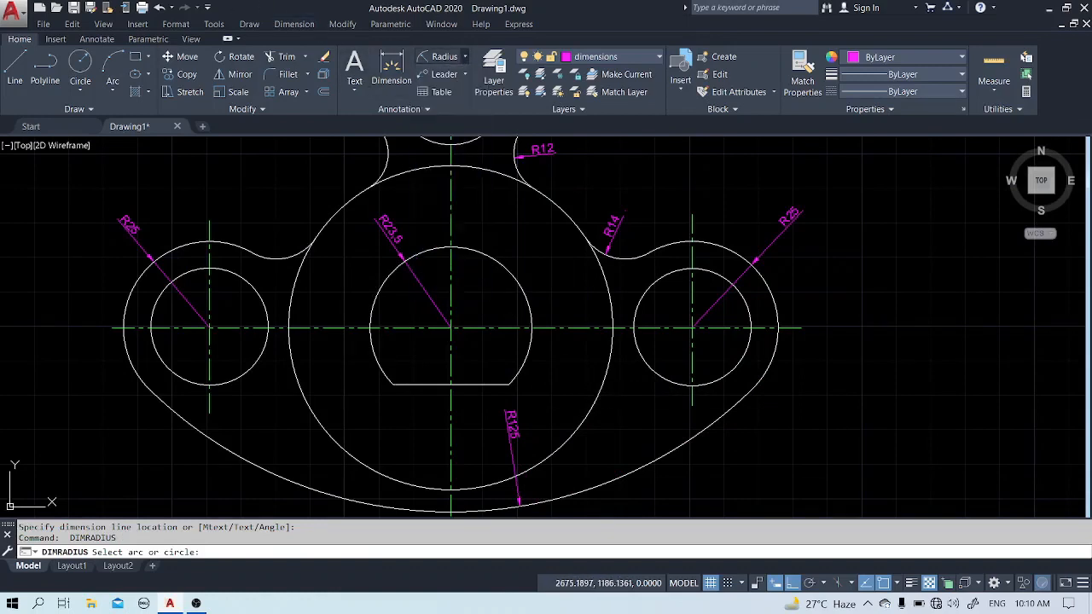
pyautogui.click(515, 183)
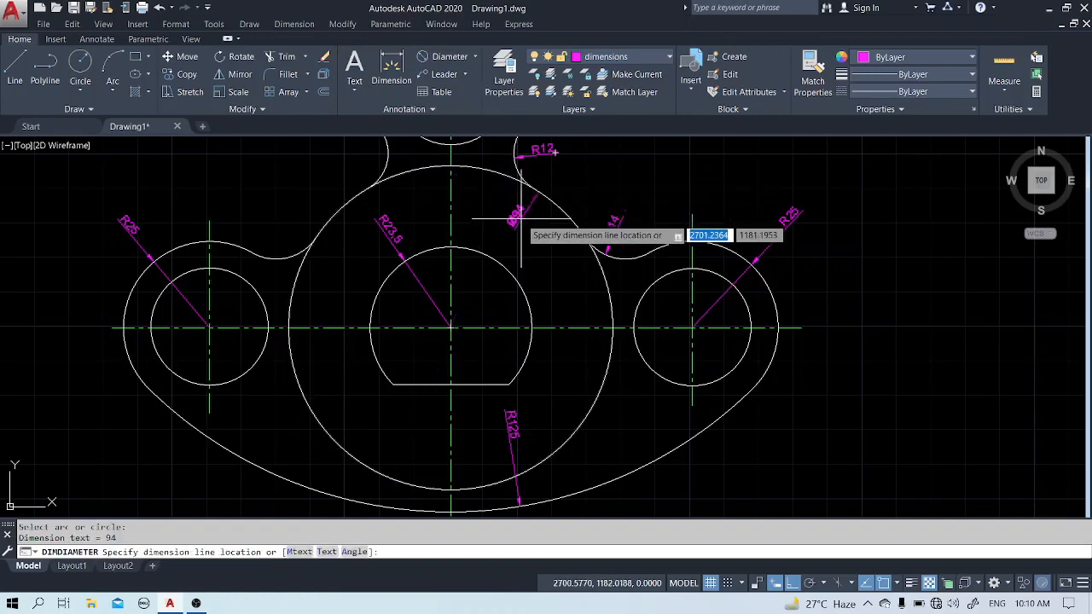
pyautogui.click(595, 171)
# Add a diameter dimension to the right boss's hole, with its text outside the outline on the lower right
pyautogui.scroll(-2, 412, 263)
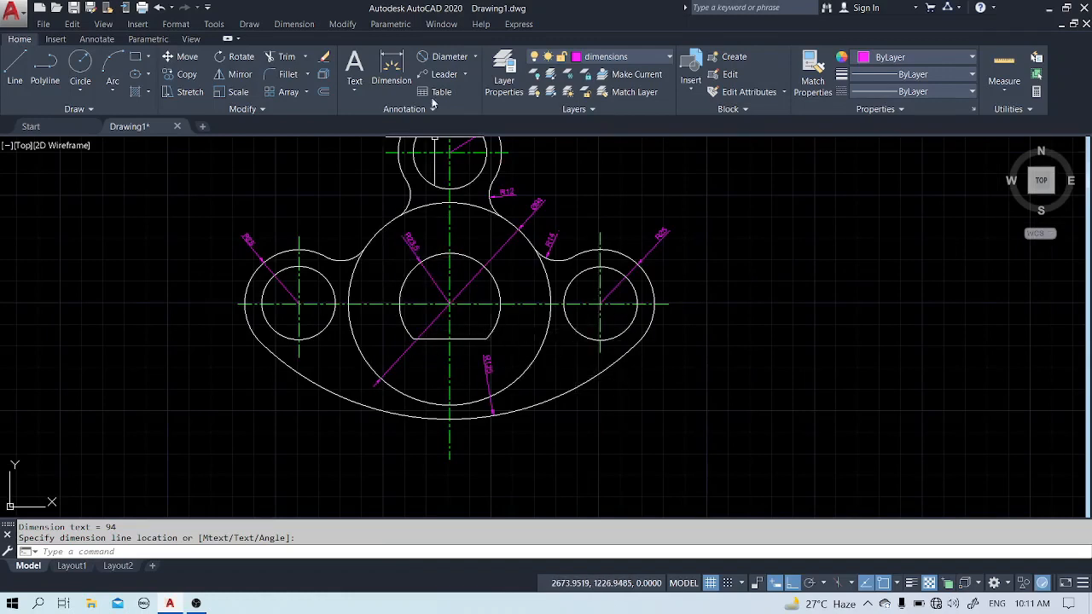
pyautogui.click(447, 56)
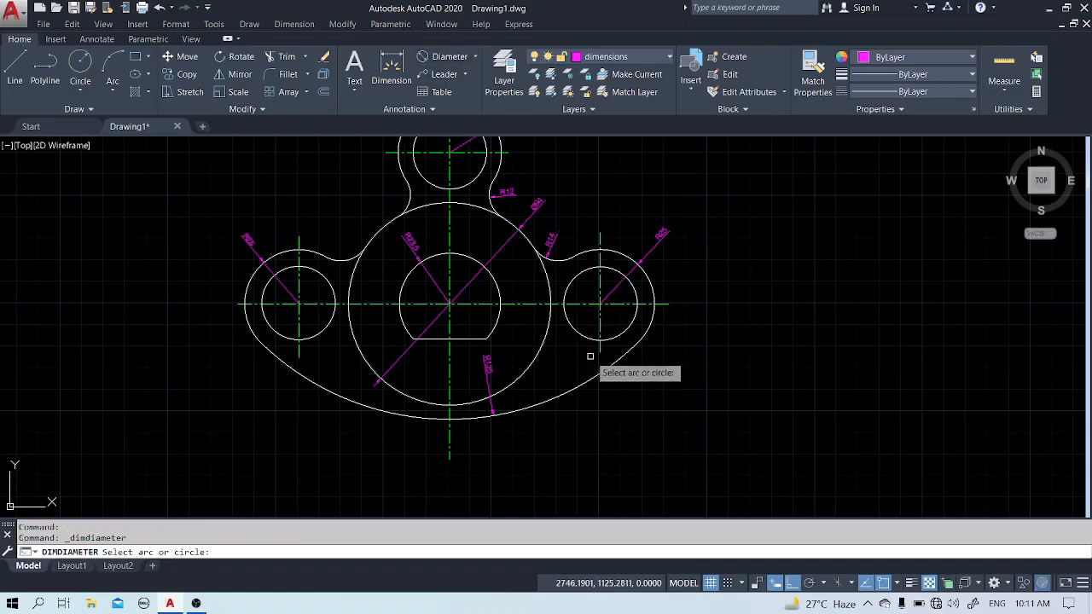
pyautogui.click(630, 332)
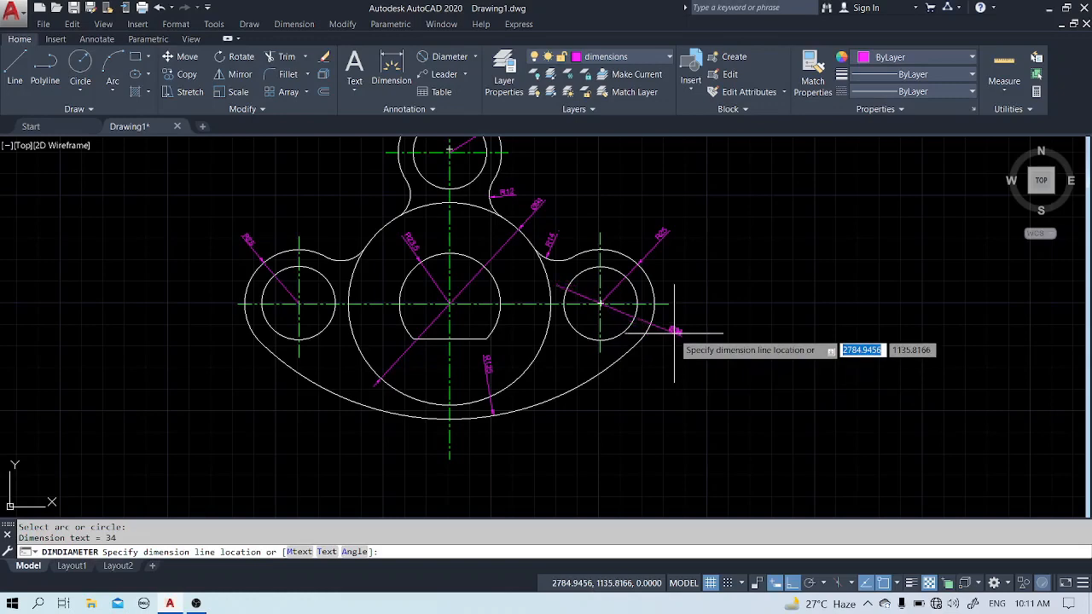
pyautogui.click(673, 333)
# Append x3 to the text of the right hole's diameter dimension and finish the text editing
pyautogui.click(677, 332)
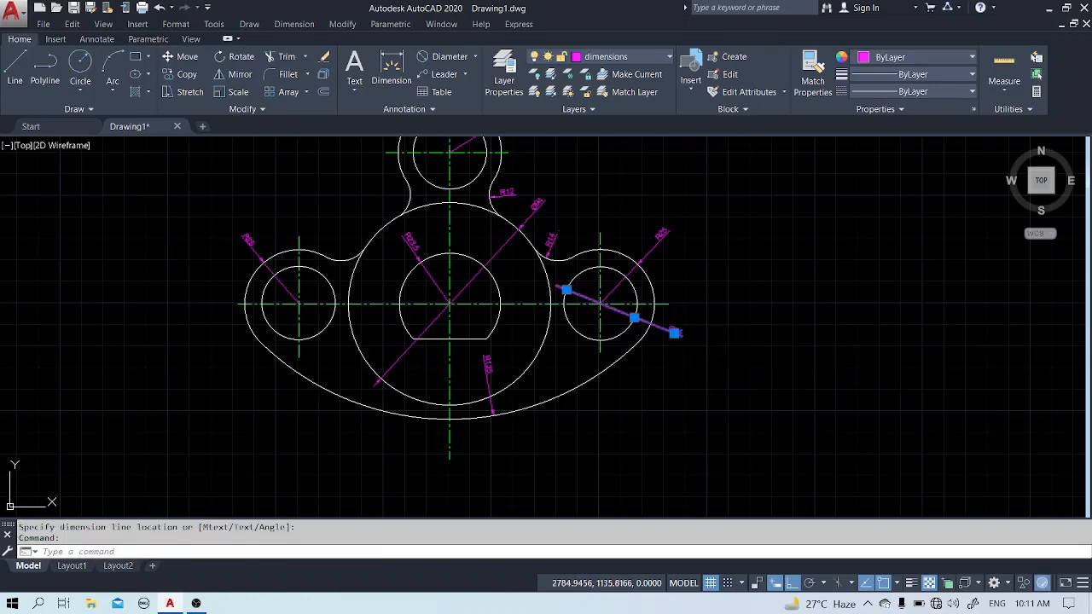
pyautogui.scroll(2, 675, 333)
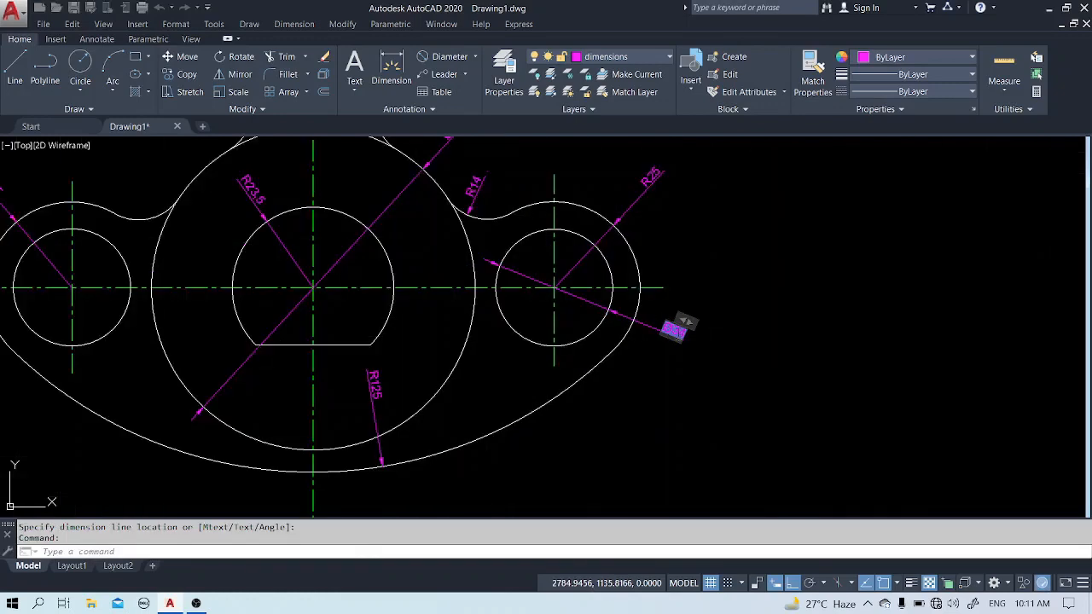
pyautogui.doubleClick(674, 331)
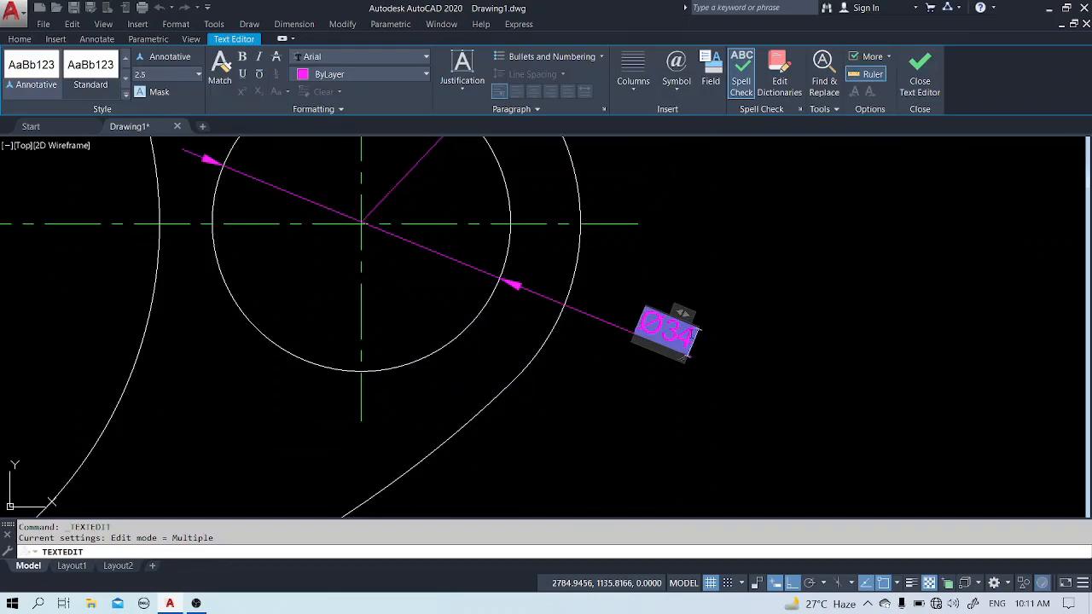
pyautogui.write('x3')
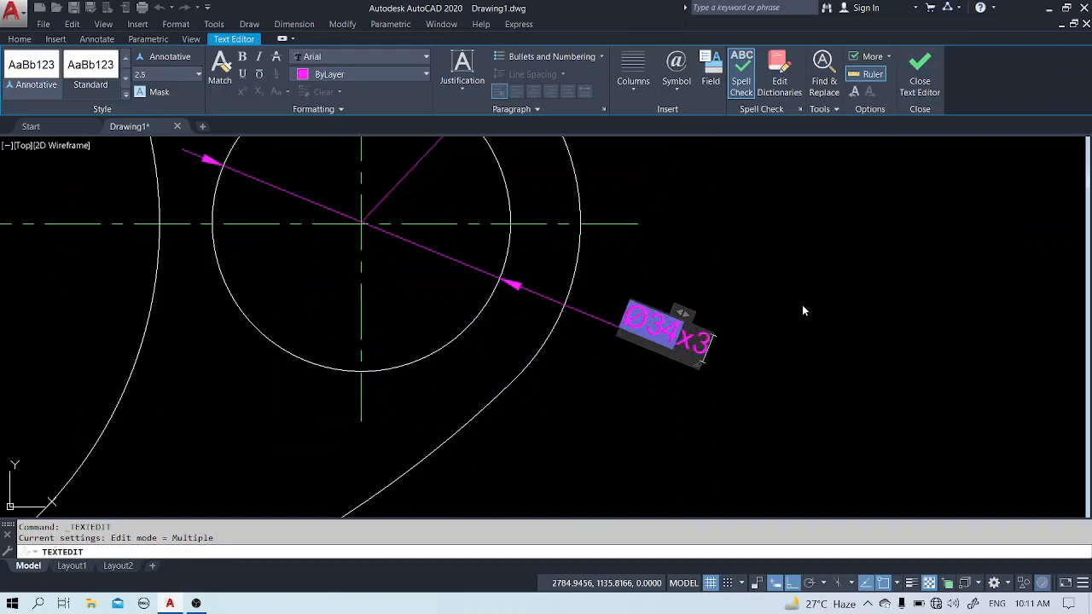
pyautogui.click(802, 311)
pyautogui.scroll(-4, 802, 302)
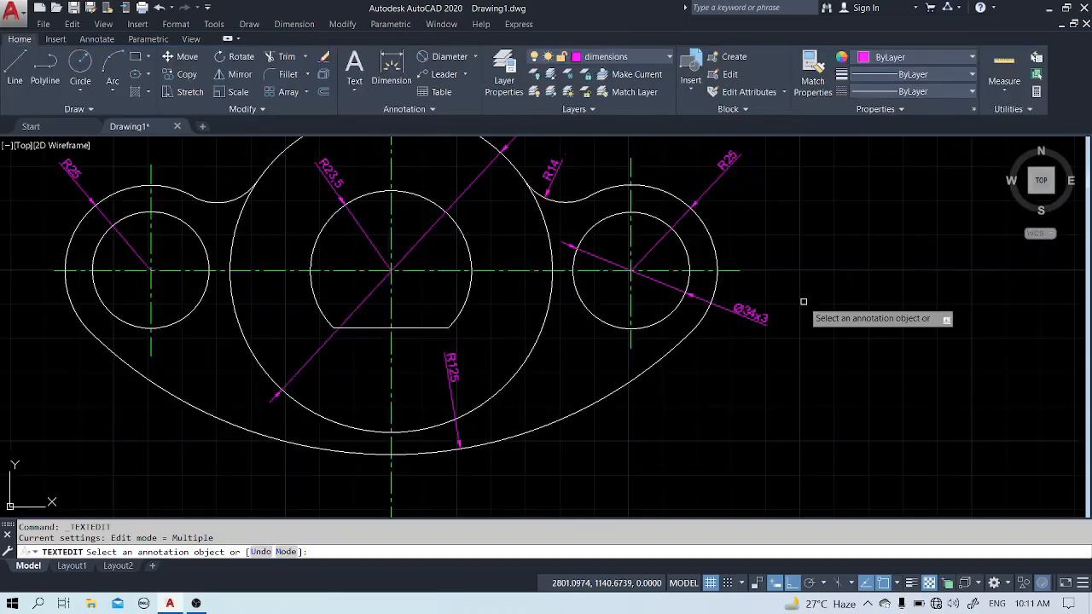
pyautogui.scroll(-2, 821, 307)
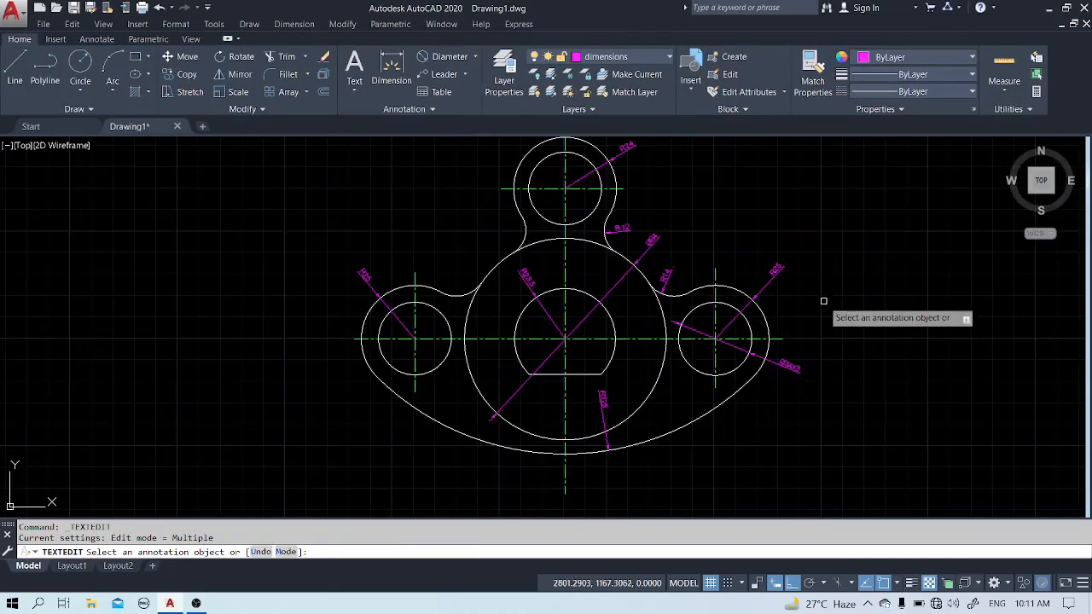
pyautogui.rightClick(823, 300)
pyautogui.click(852, 295)
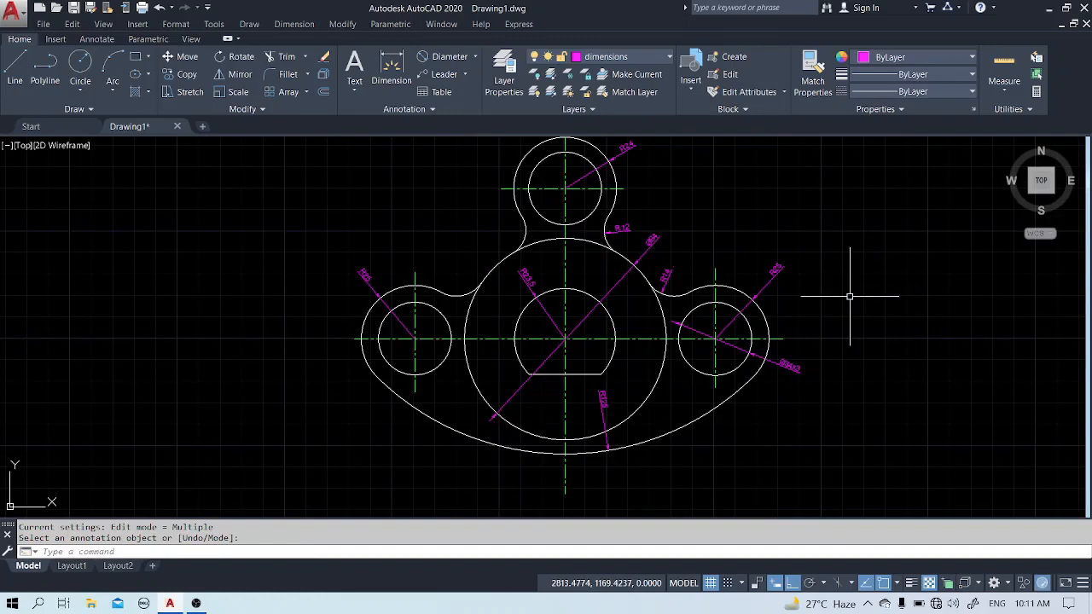
pyautogui.press('Escape')
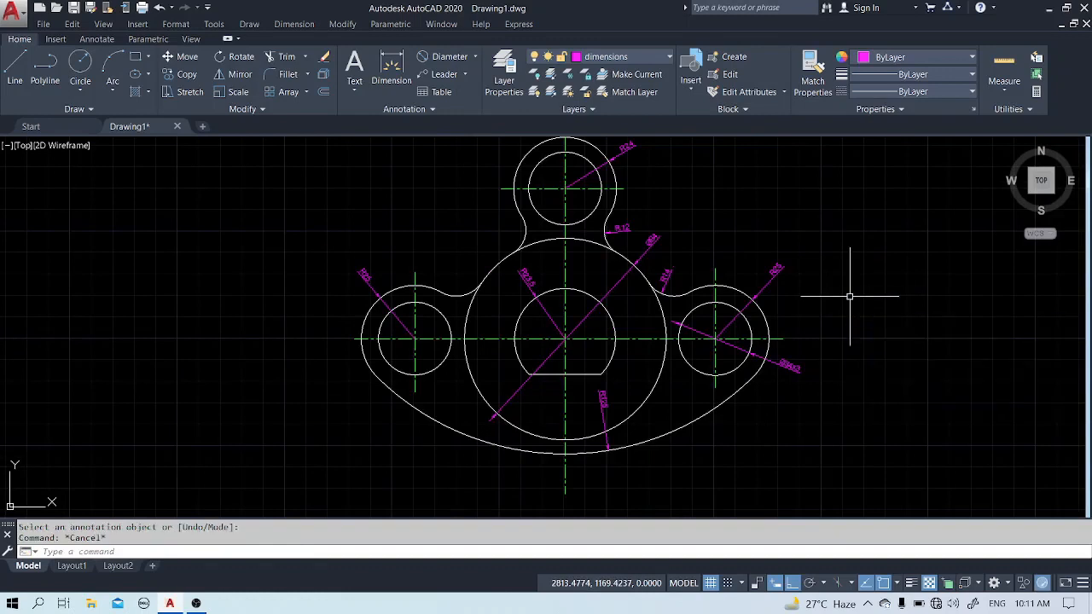
# Add a horizontal linear dimension between the left boss's and the part's central vertical centre lines, placed below the outline
pyautogui.click(473, 58)
pyautogui.click(457, 80)
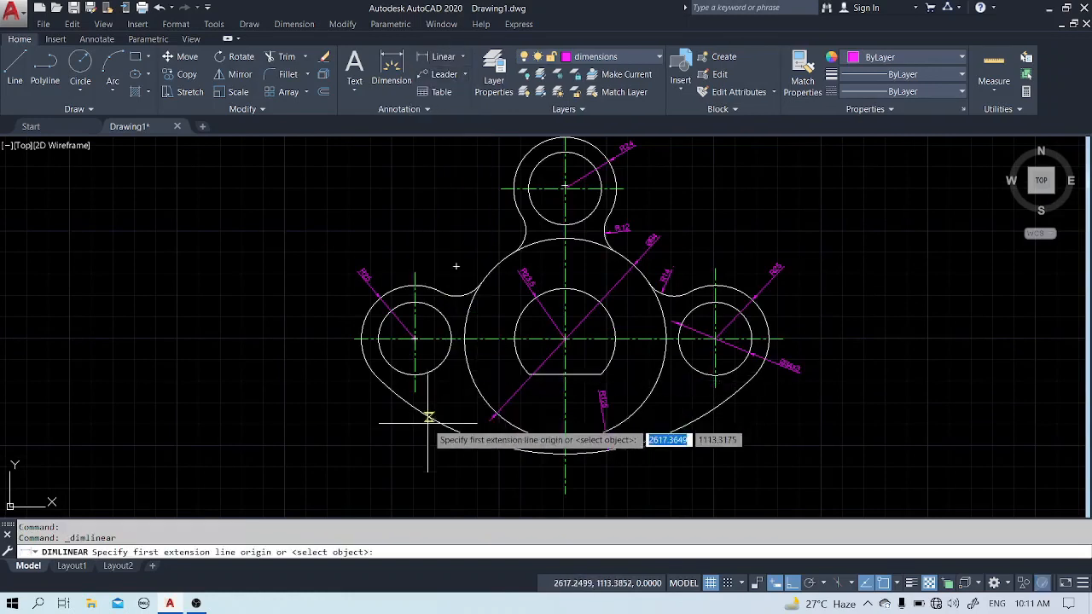
pyautogui.click(415, 392)
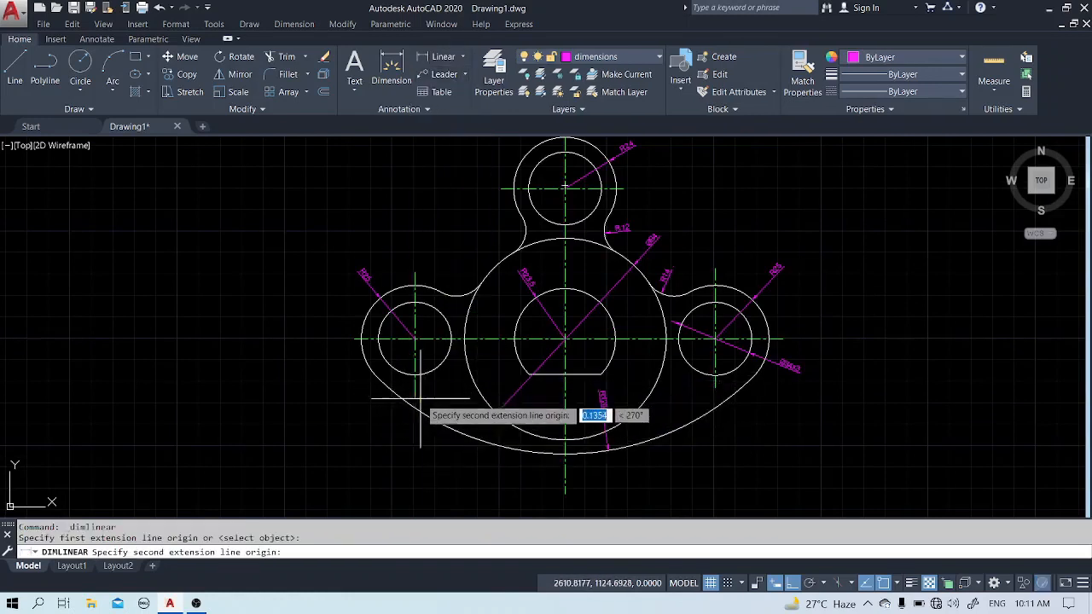
pyautogui.click(564, 493)
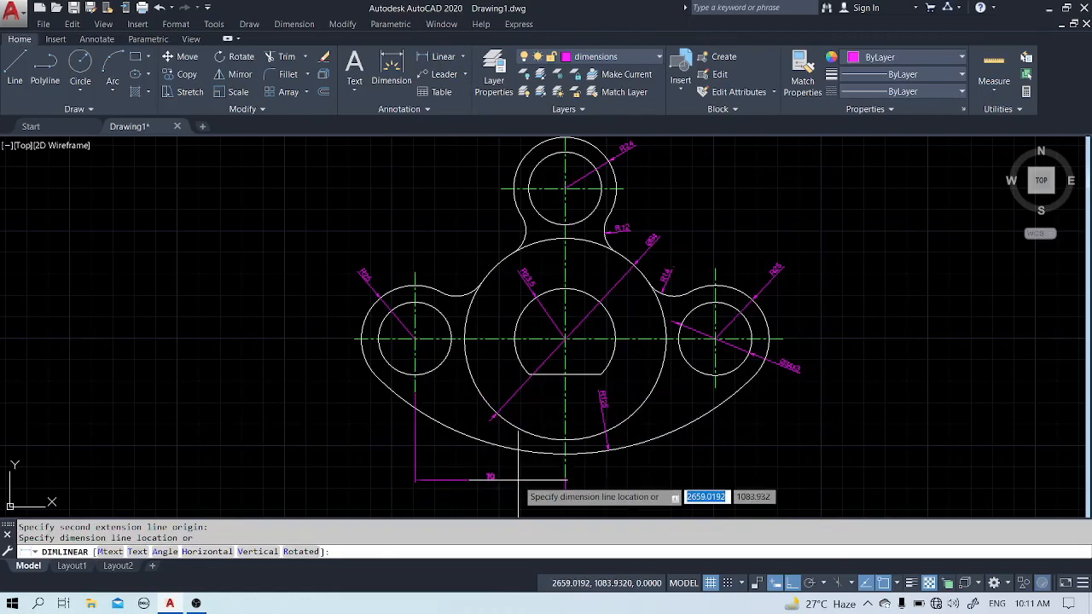
pyautogui.click(518, 480)
# Shorten the lower end of the central vertical centre line so it ends just below the outline
pyautogui.scroll(4, 603, 467)
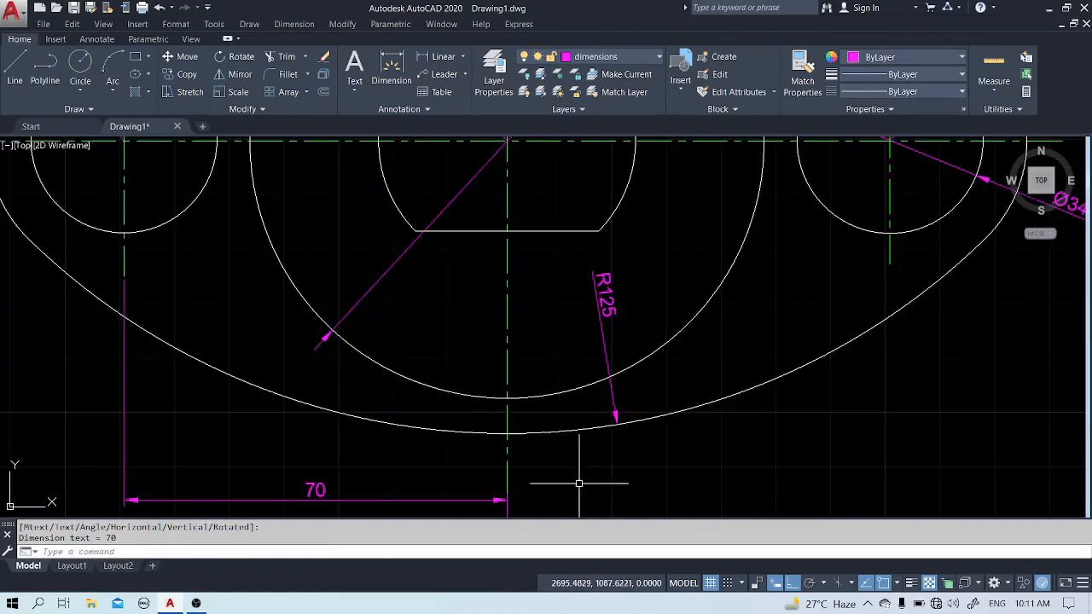
pyautogui.click(504, 452)
pyautogui.scroll(-4, 505, 452)
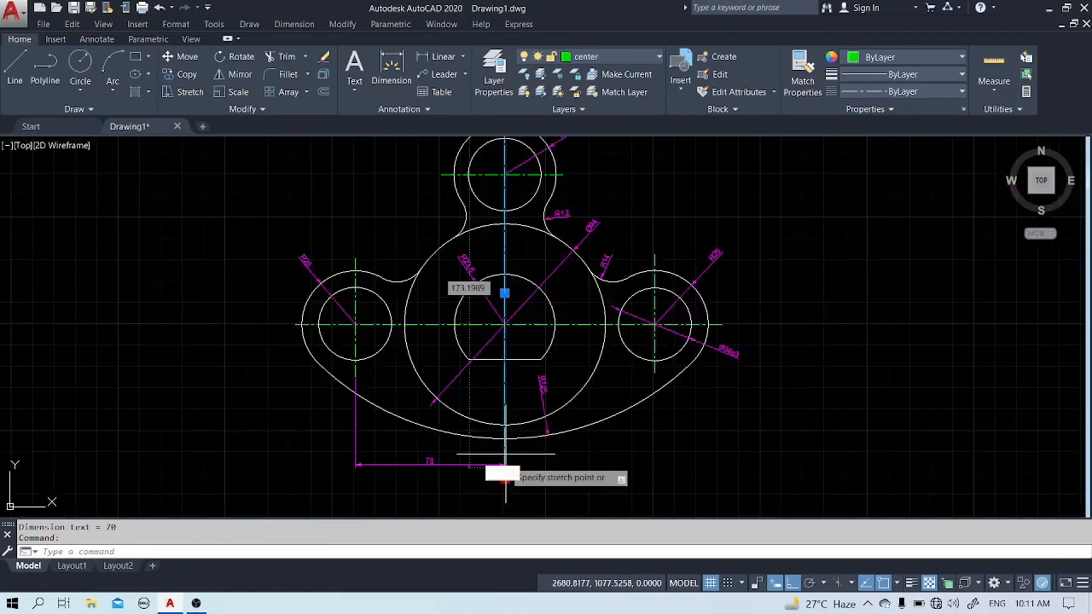
pyautogui.click(504, 479)
pyautogui.scroll(4, 499, 464)
pyautogui.click(504, 450)
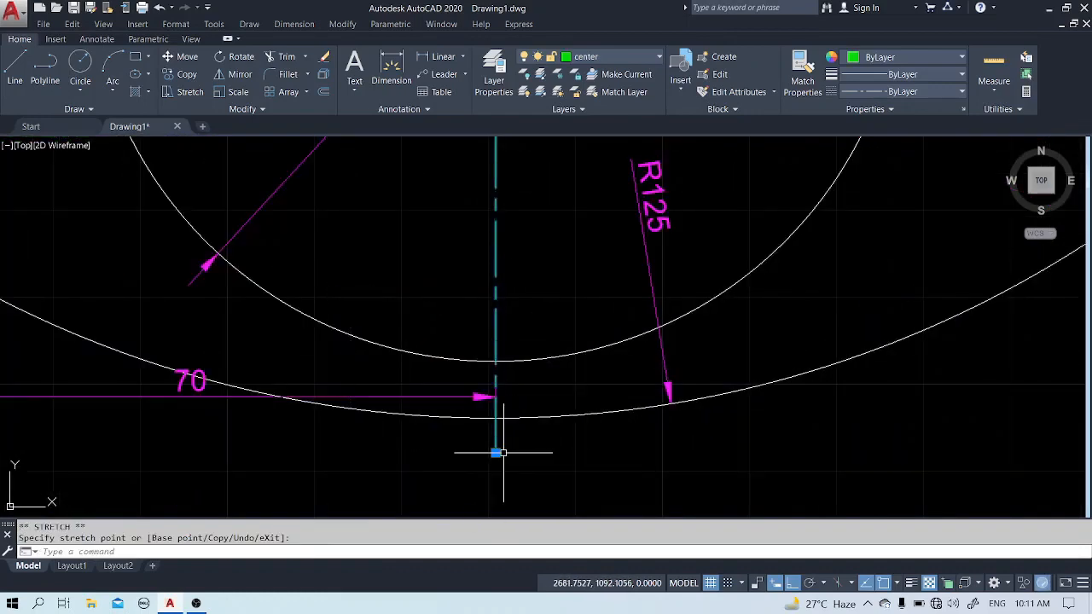
pyautogui.press('Escape')
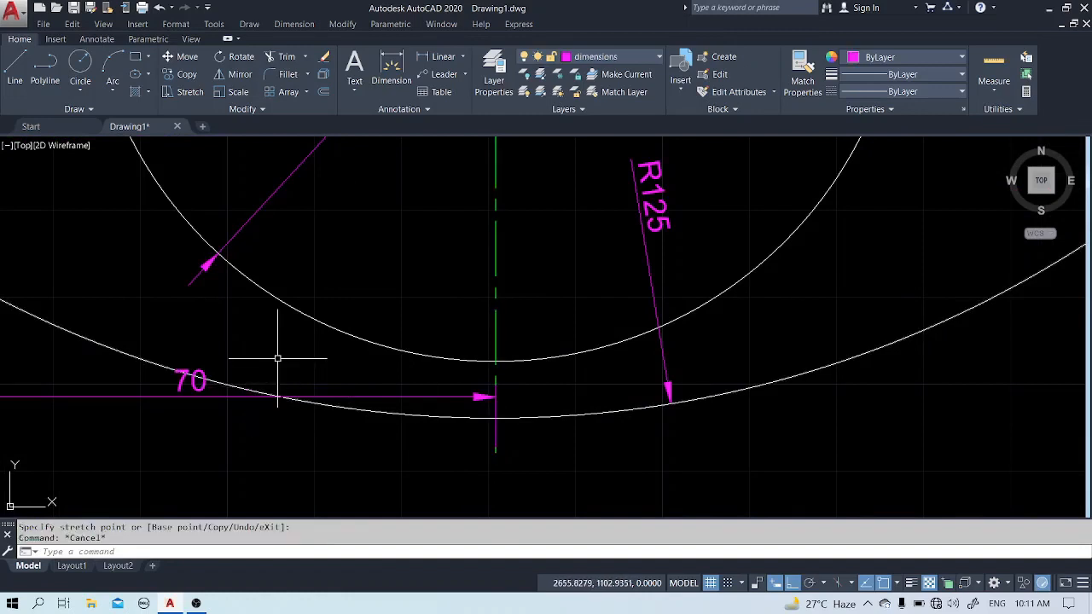
# Move the left horizontal dimension's line down so it sits clear below the outline
pyautogui.click(198, 389)
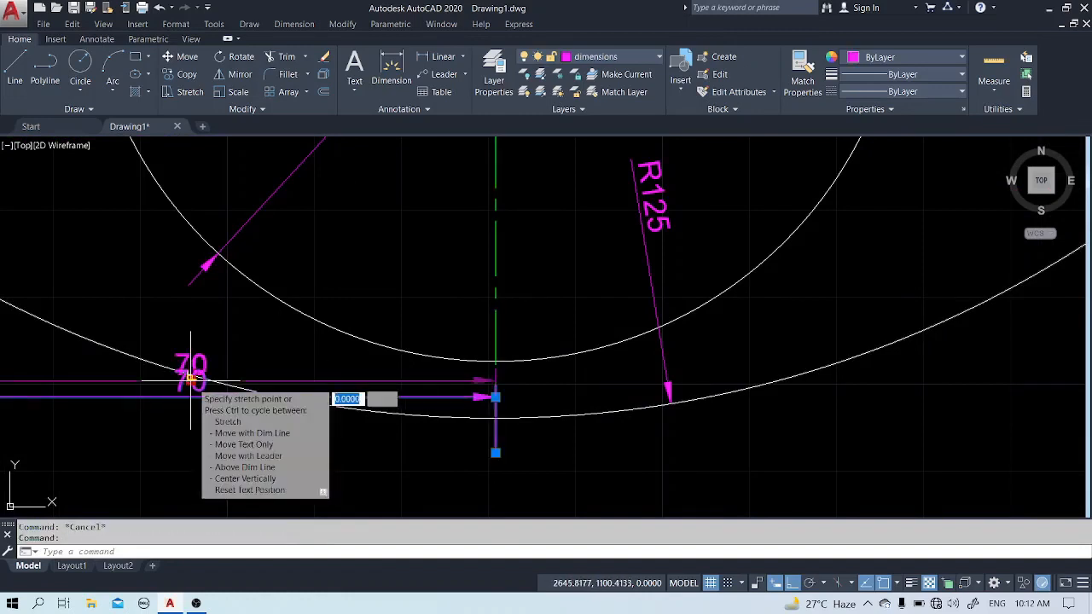
pyautogui.click(190, 381)
pyautogui.click(214, 483)
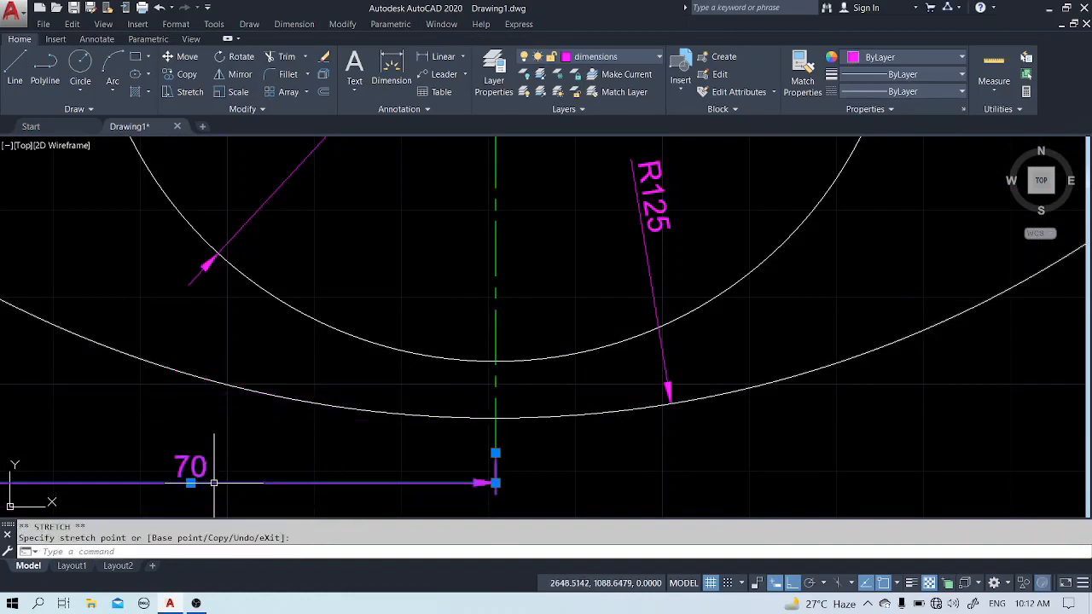
# Add a horizontal linear dimension between the right boss's and the central vertical centre lines, in line with the left horizontal dimension
pyautogui.scroll(-3, 434, 335)
pyautogui.write('dli')
pyautogui.press('Return')
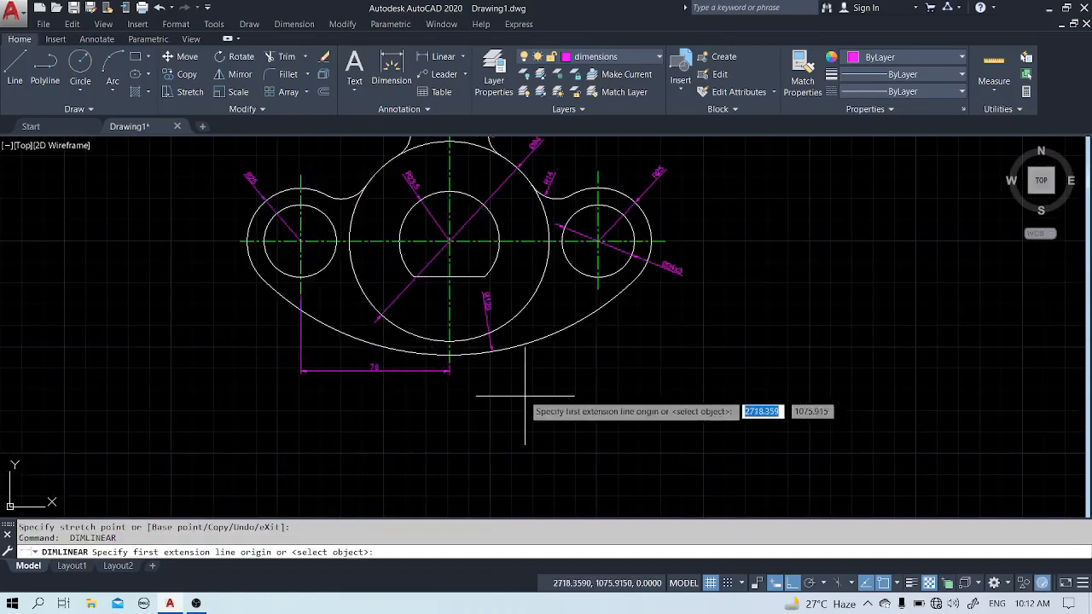
pyautogui.click(442, 58)
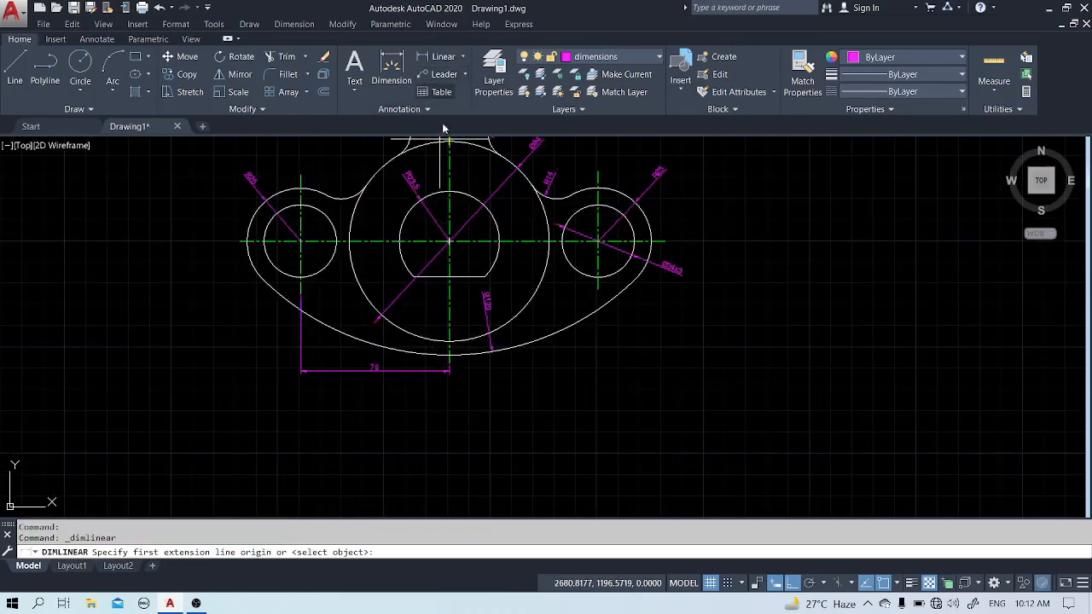
pyautogui.click(448, 365)
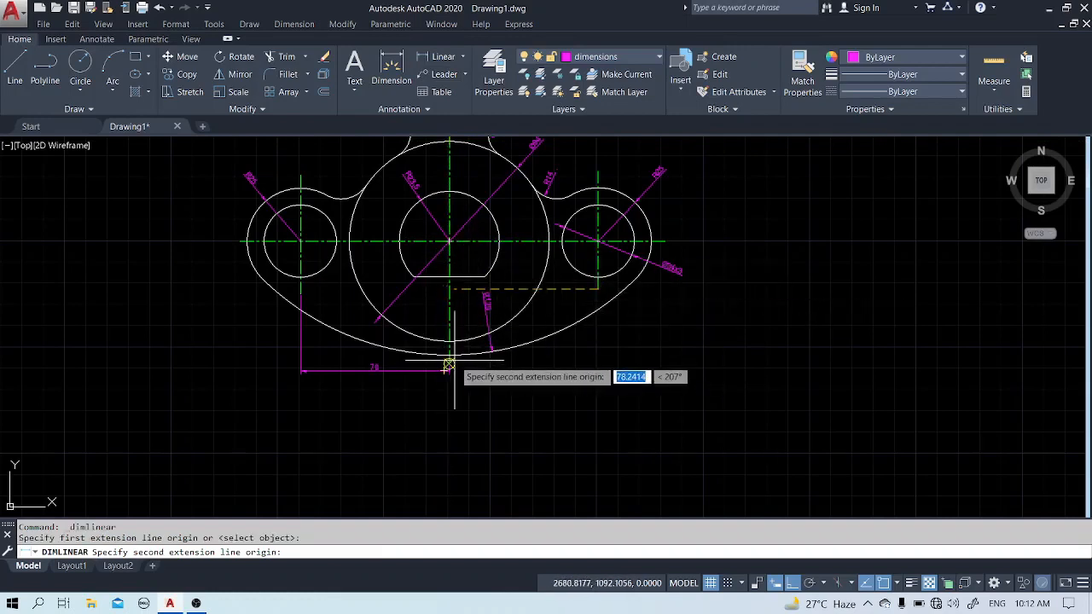
pyautogui.click(448, 365)
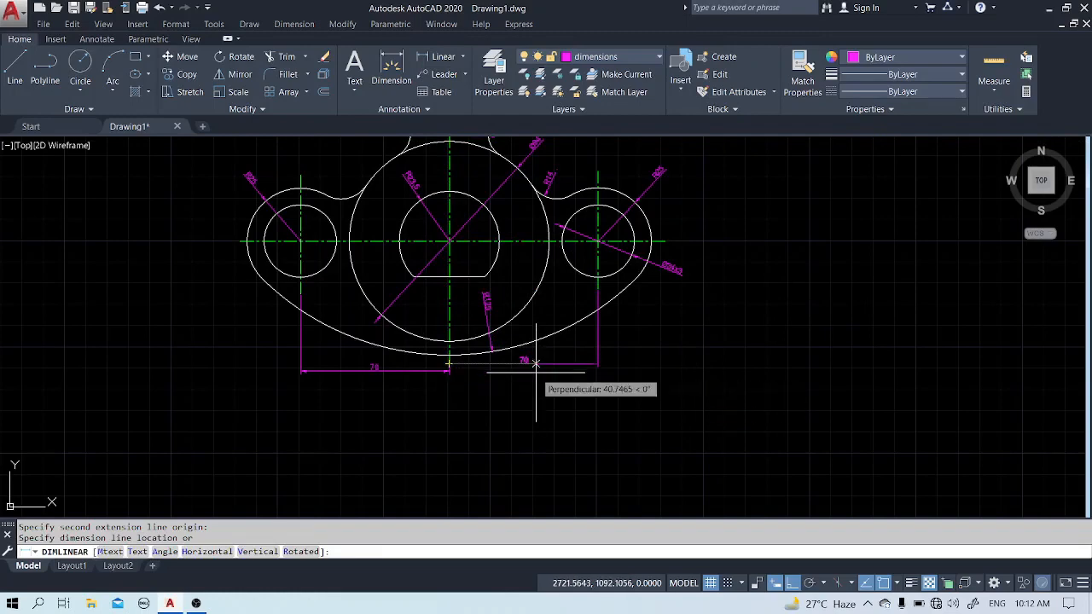
pyautogui.scroll(2, 536, 373)
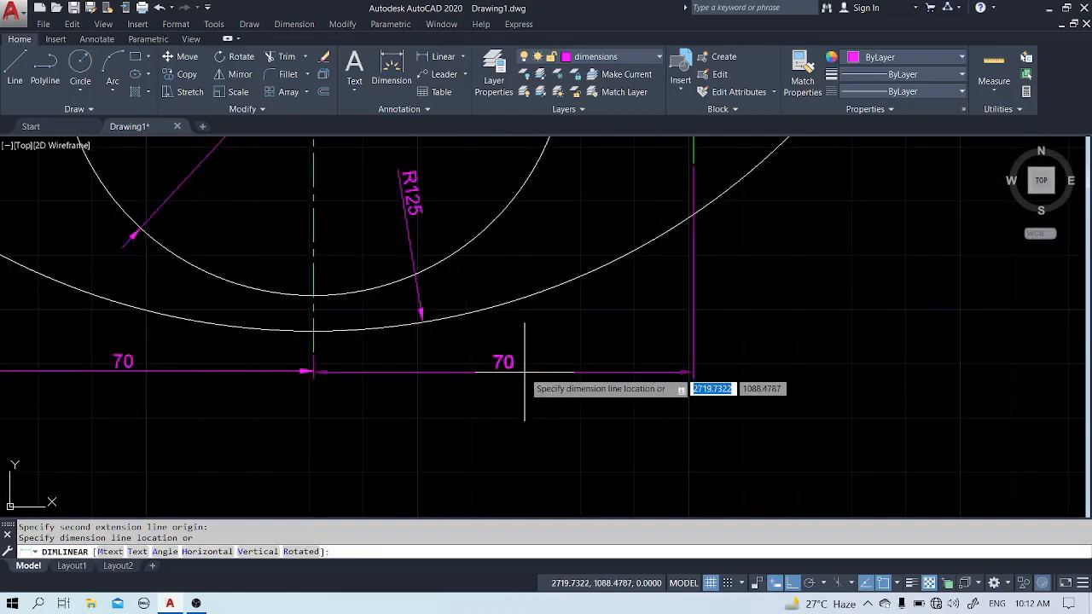
pyautogui.click(525, 370)
pyautogui.scroll(-3, 598, 429)
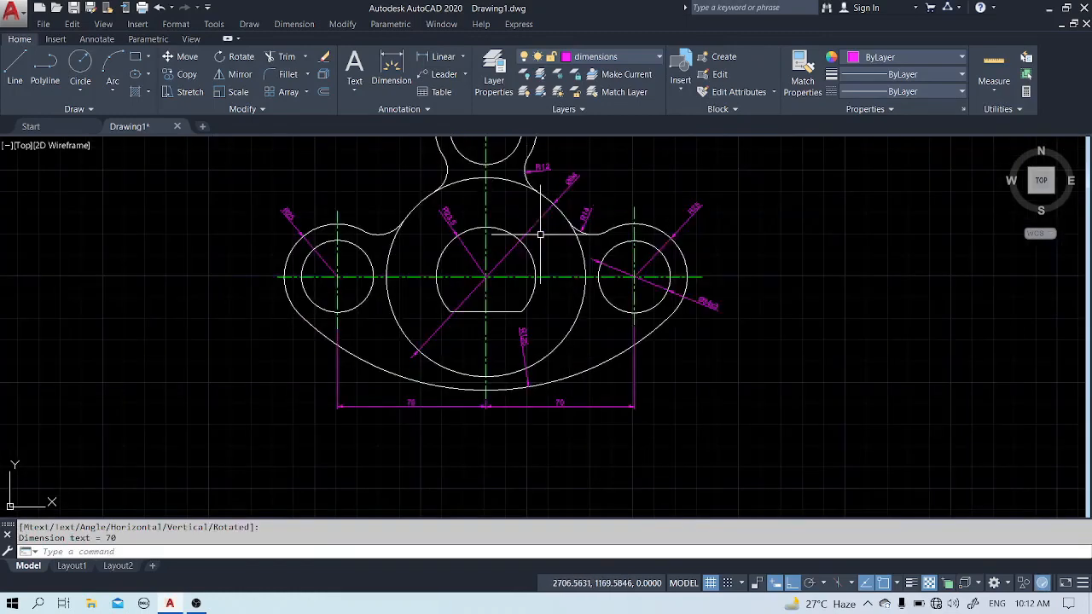
# Add a vertical linear dimension between the top boss's and the part's horizontal centre lines, placed left of the top boss
pyautogui.moveTo(526, 195); pyautogui.dragTo(555, 311, button='middle')
pyautogui.press('Return')
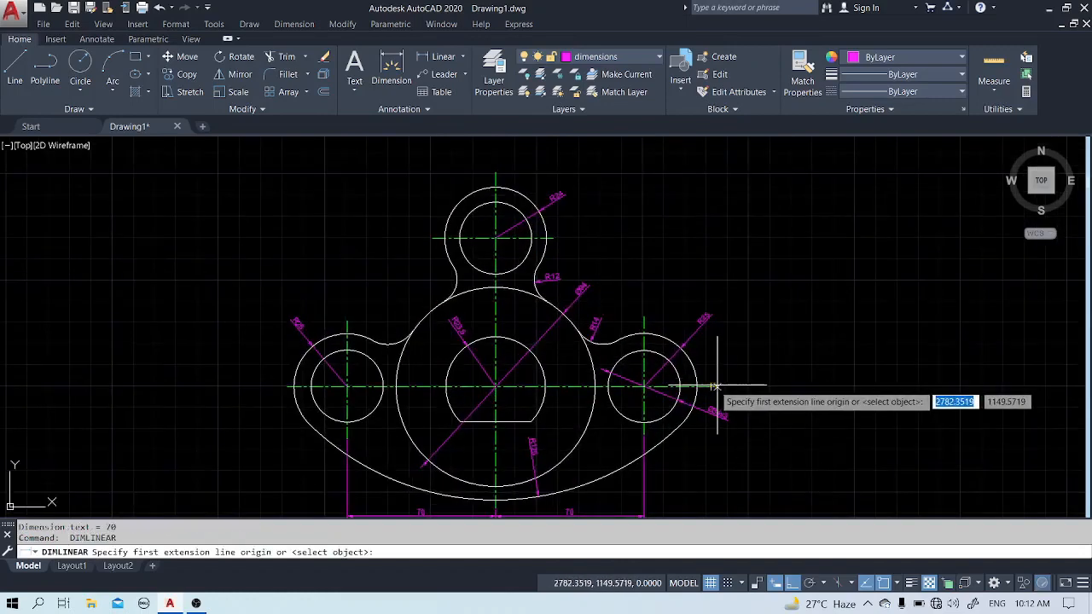
pyautogui.click(433, 238)
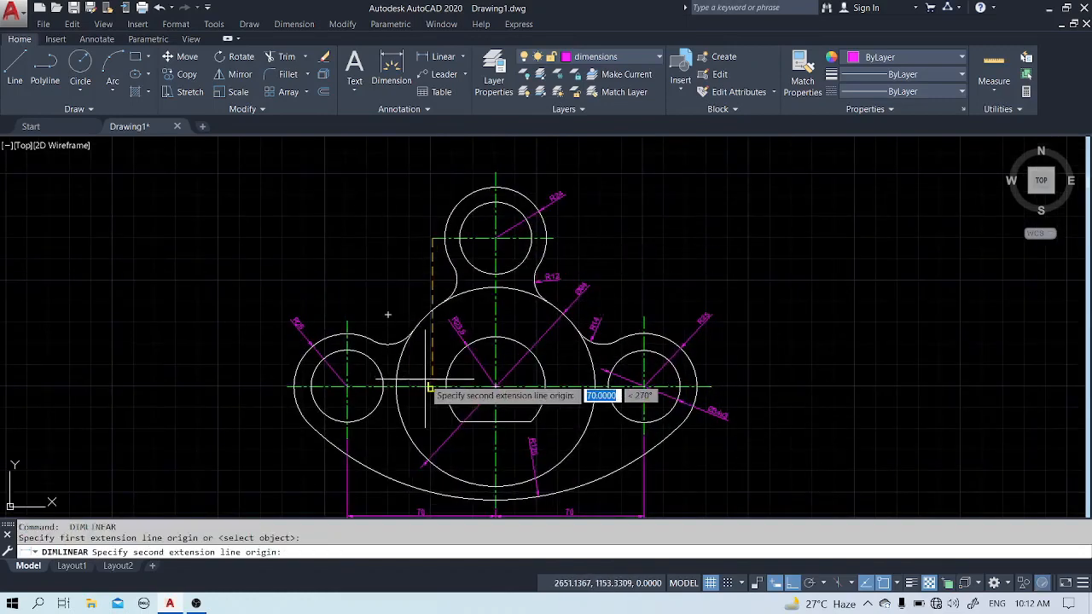
pyautogui.click(396, 387)
pyautogui.click(400, 314)
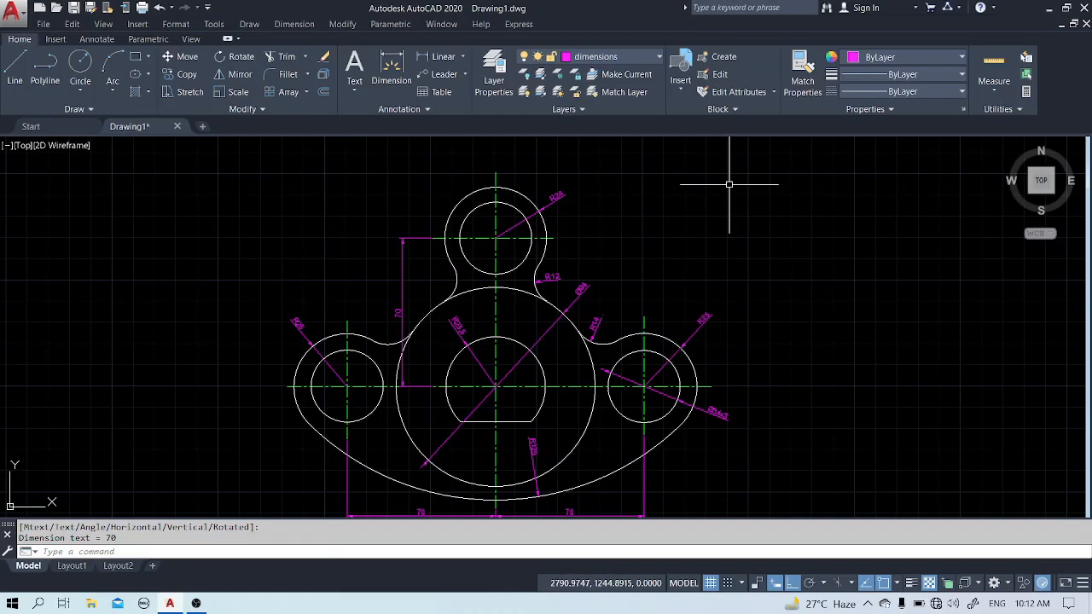
# Modify the ISO-25 dimension style to use a text height of 3.5
pyautogui.write('dimsty')
pyautogui.press('Return')
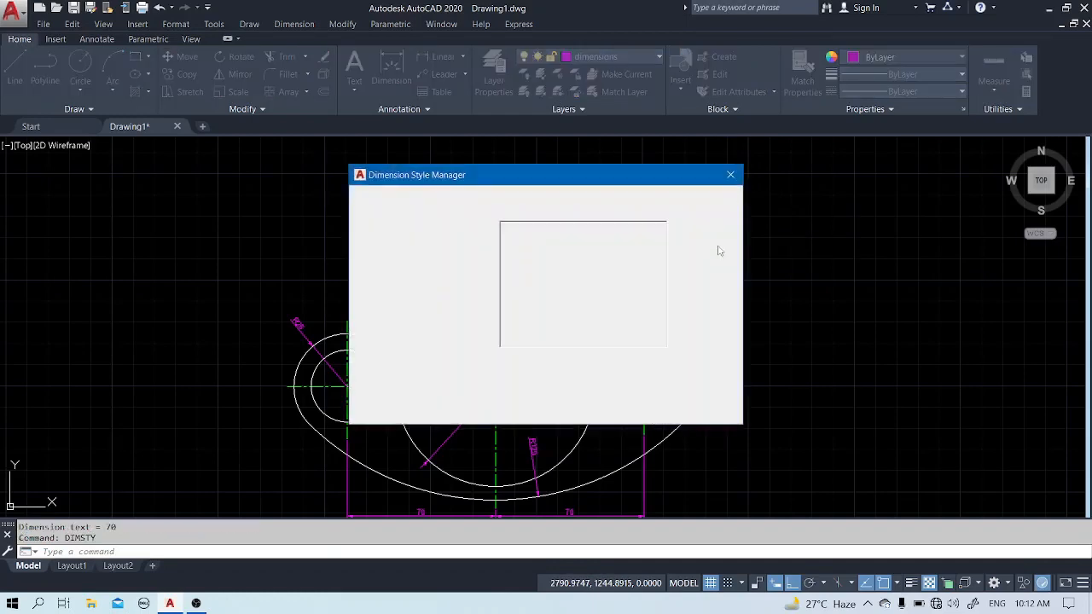
pyautogui.click(703, 272)
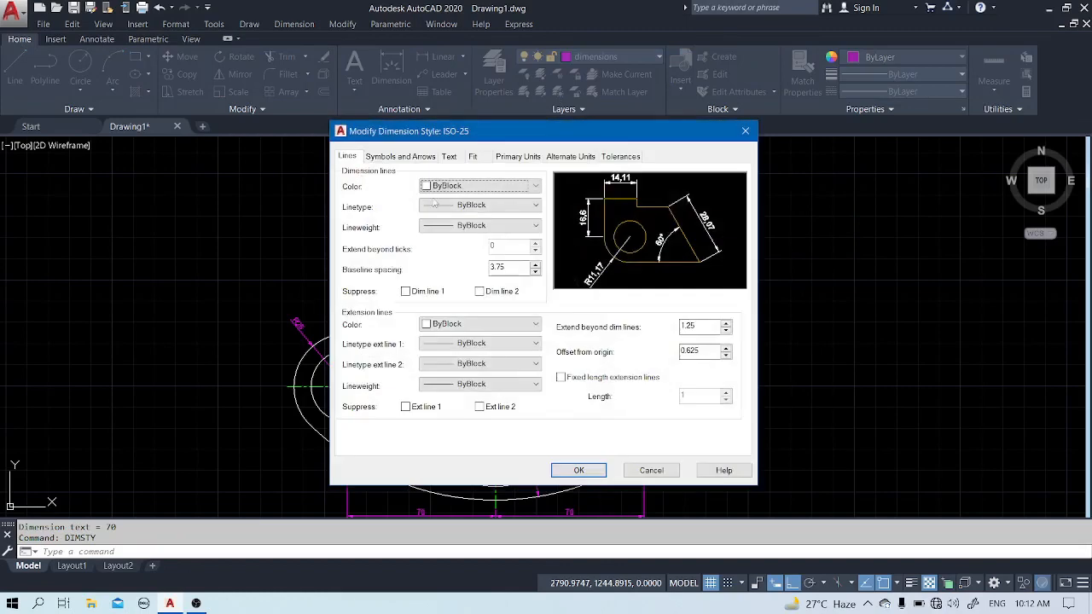
pyautogui.click(452, 158)
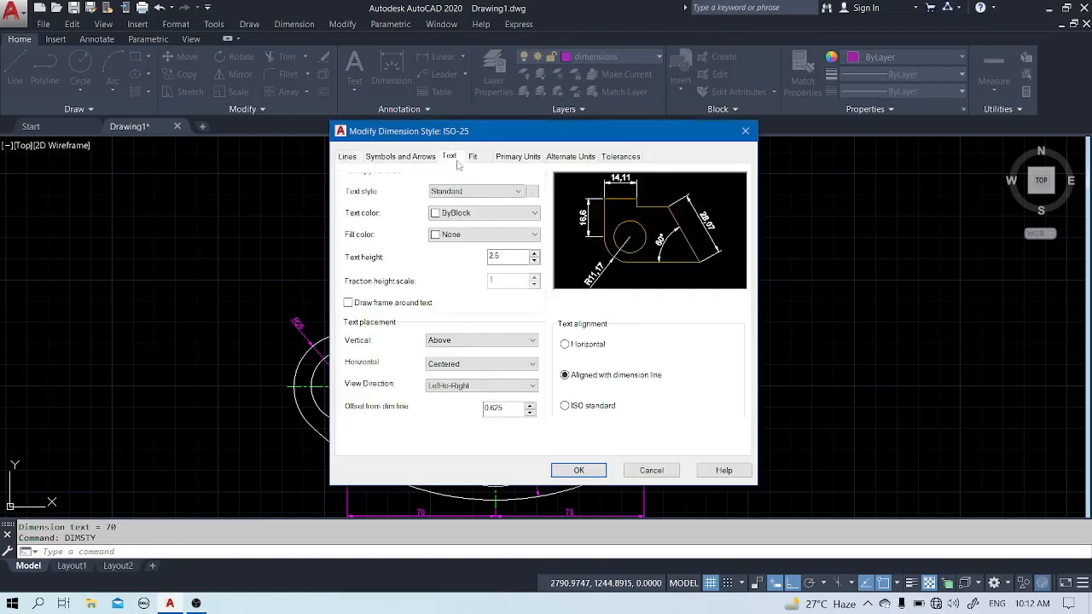
pyautogui.doubleClick(493, 256)
pyautogui.write('3.5')
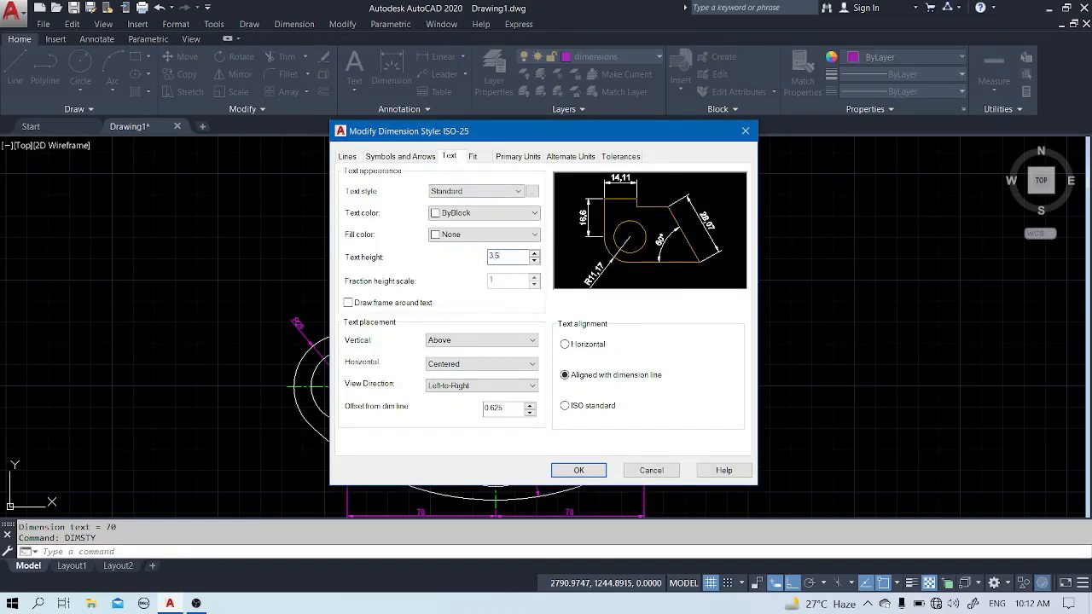
# Set the ISO-25 style's arrow size to 3.5, make the style current and close the dimension style settings
pyautogui.click(388, 156)
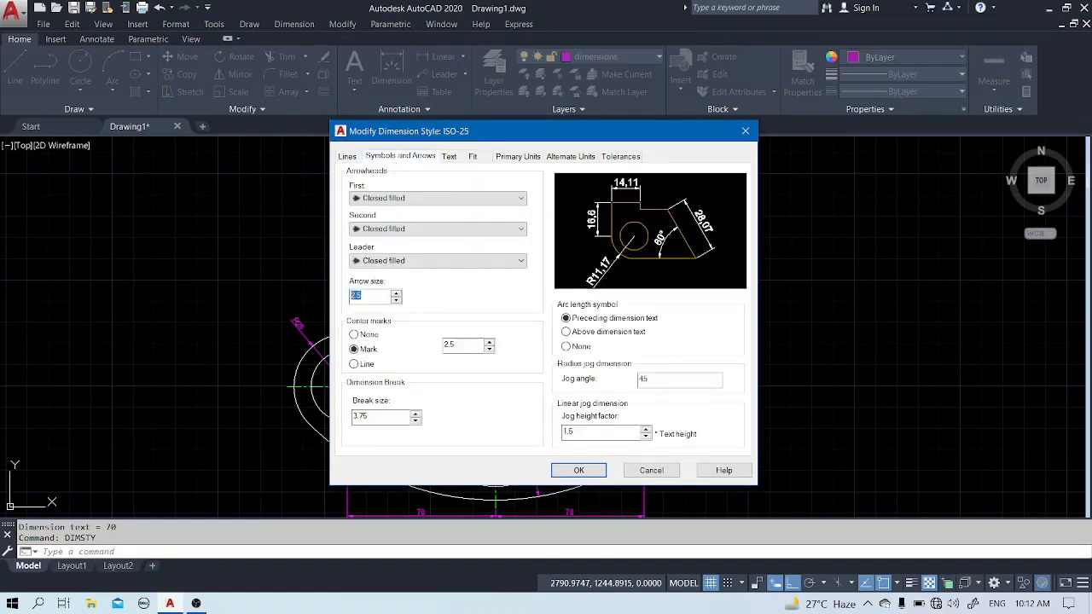
pyautogui.write('3.5')
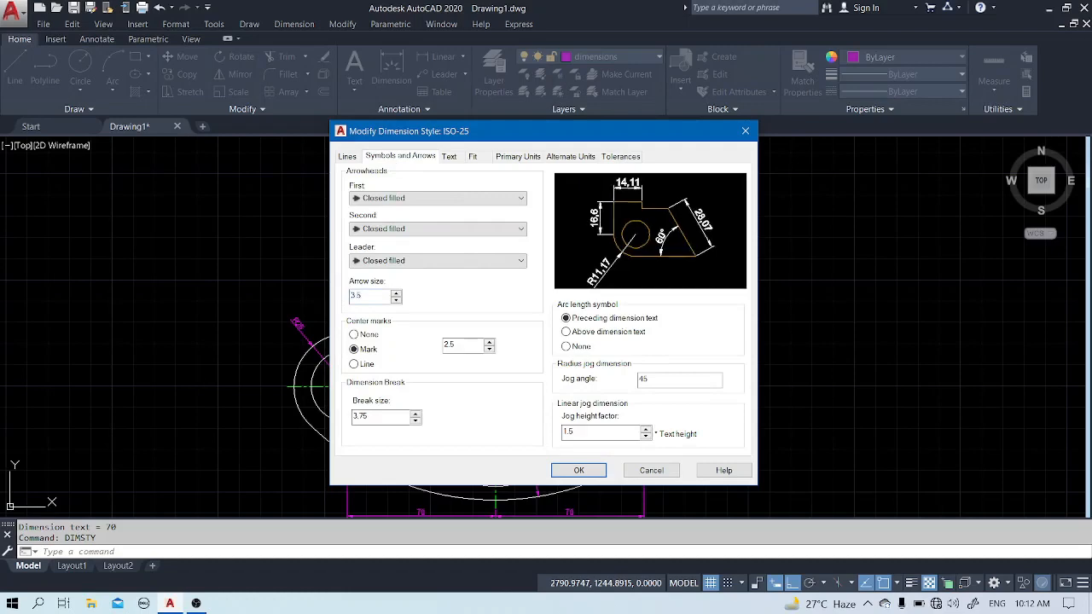
pyautogui.click(577, 470)
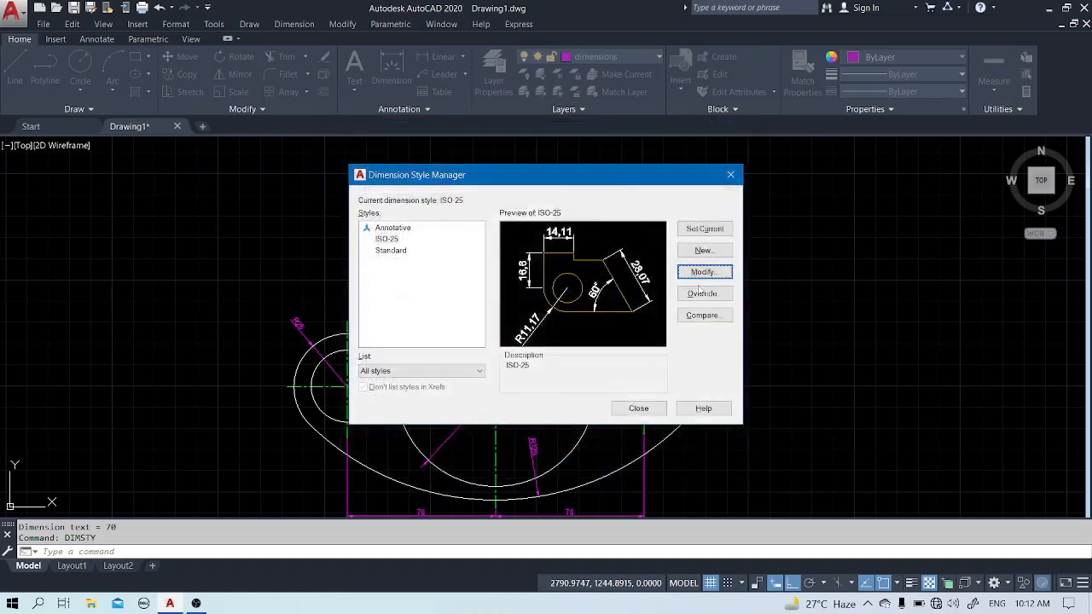
pyautogui.click(705, 228)
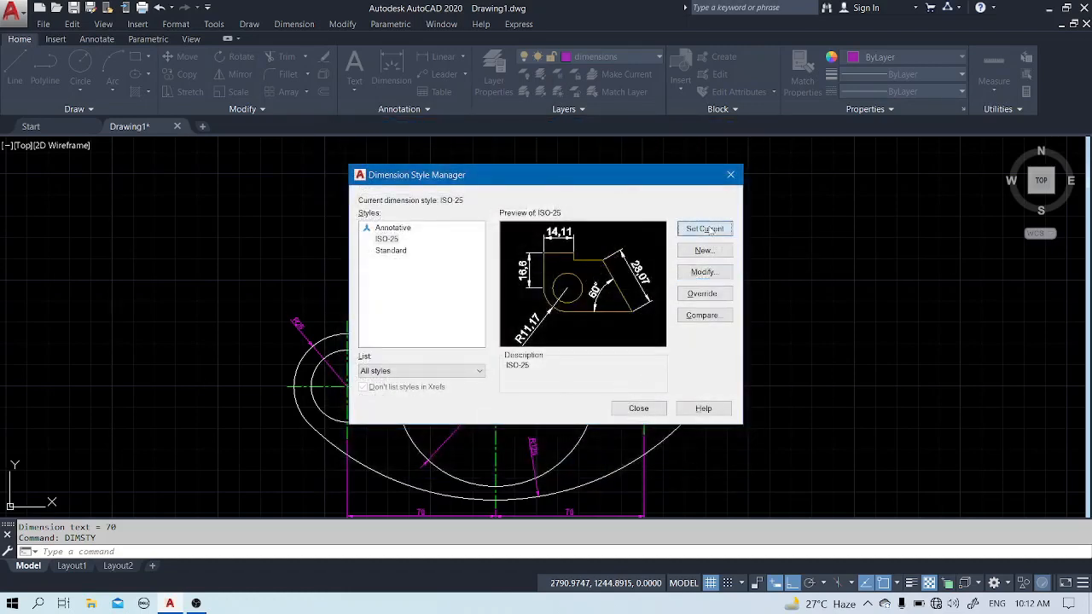
pyautogui.click(639, 409)
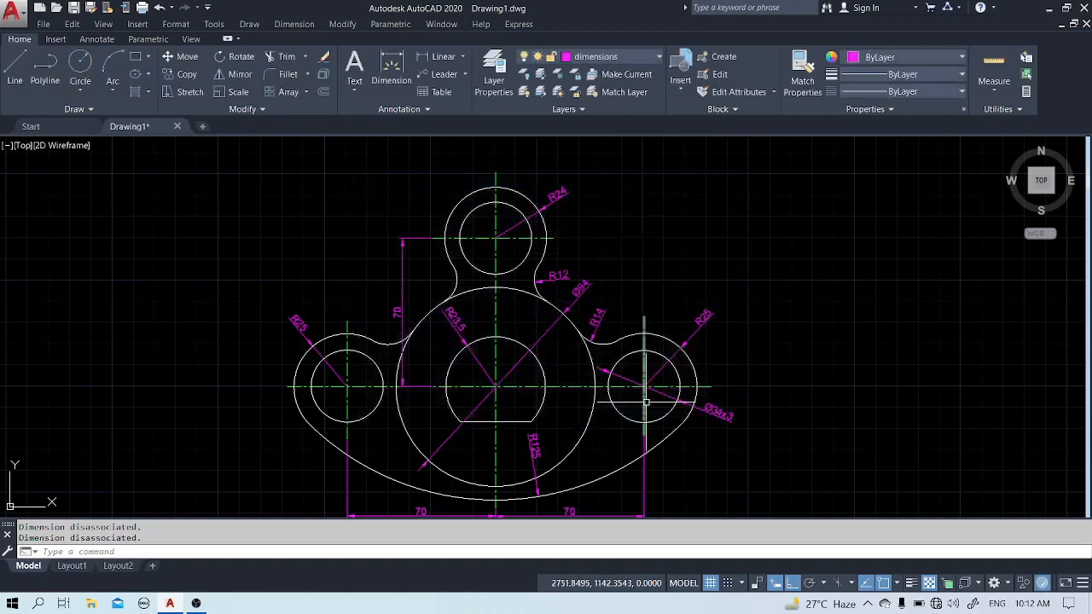
pyautogui.moveTo(850, 395); pyautogui.dragTo(825, 354, button='middle')
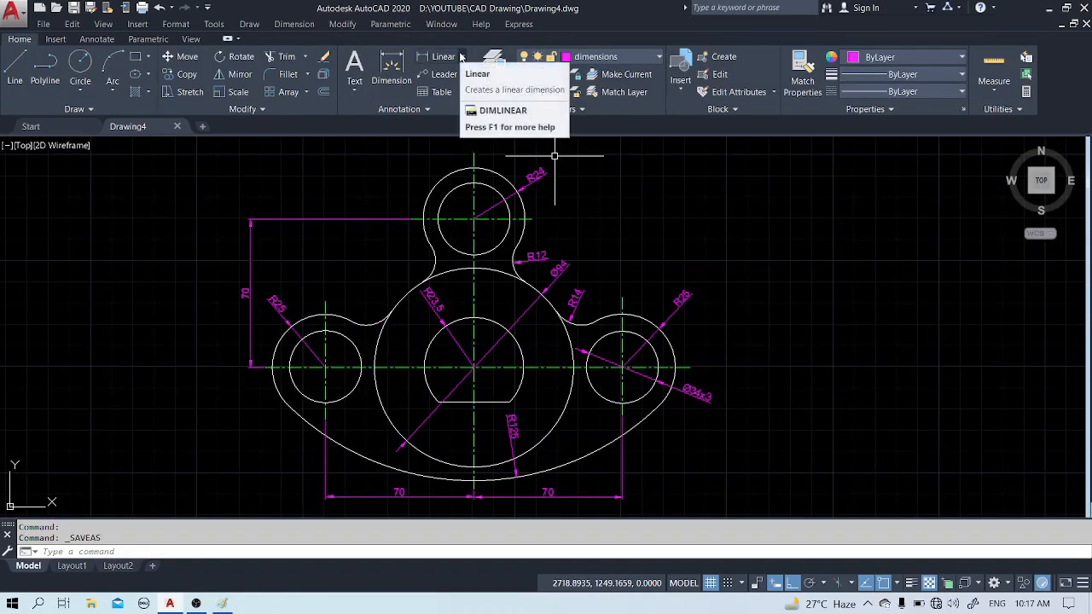
# Add a vertical linear dimension from the top of the central bore to its flat bottom edge, placed to the right of the bore
pyautogui.click(461, 56)
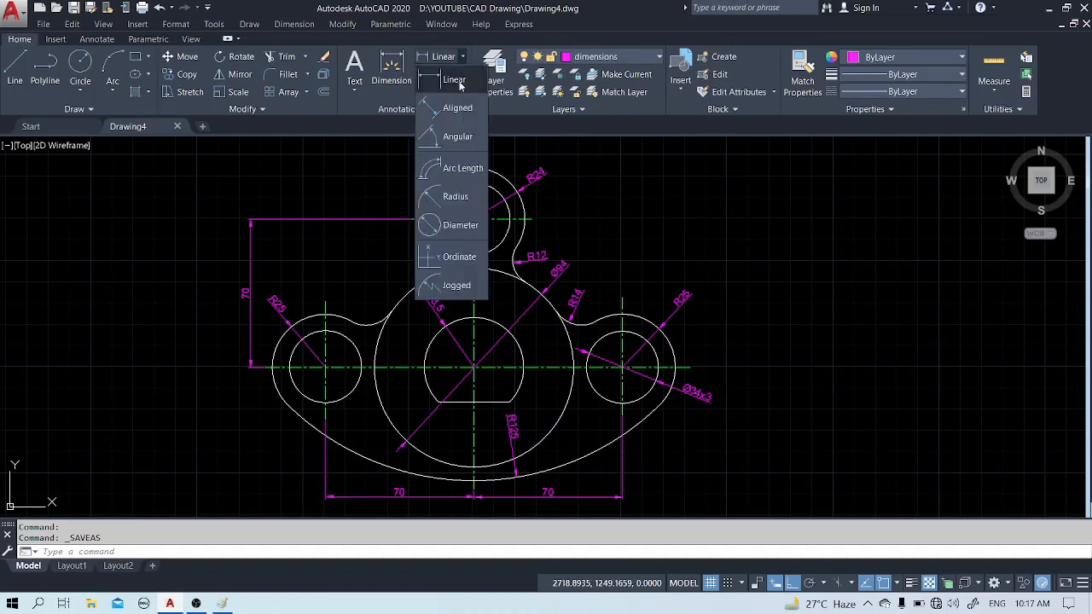
pyautogui.click(457, 81)
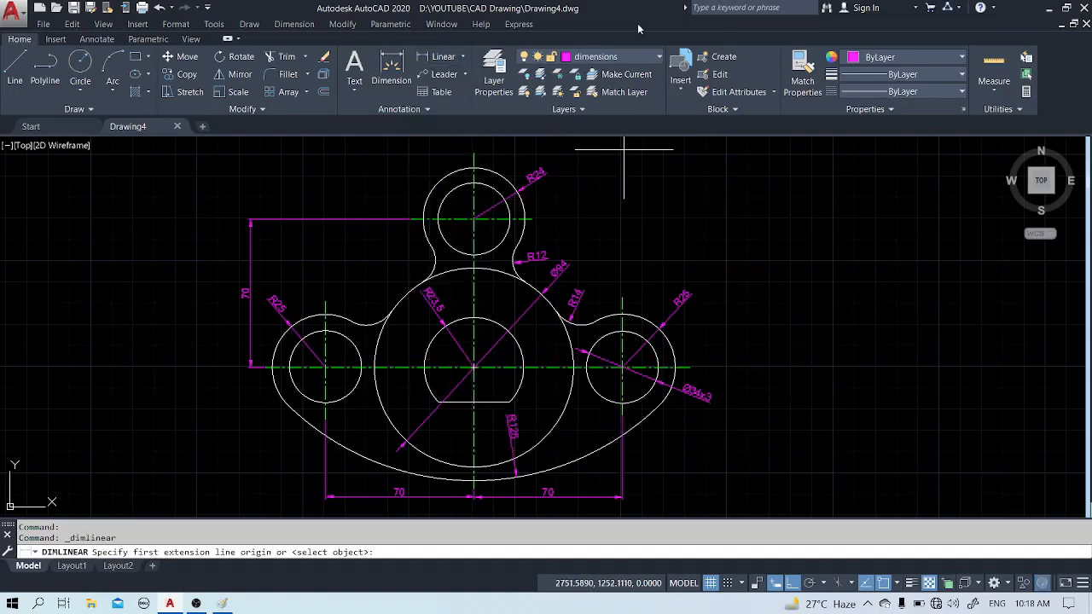
pyautogui.click(473, 318)
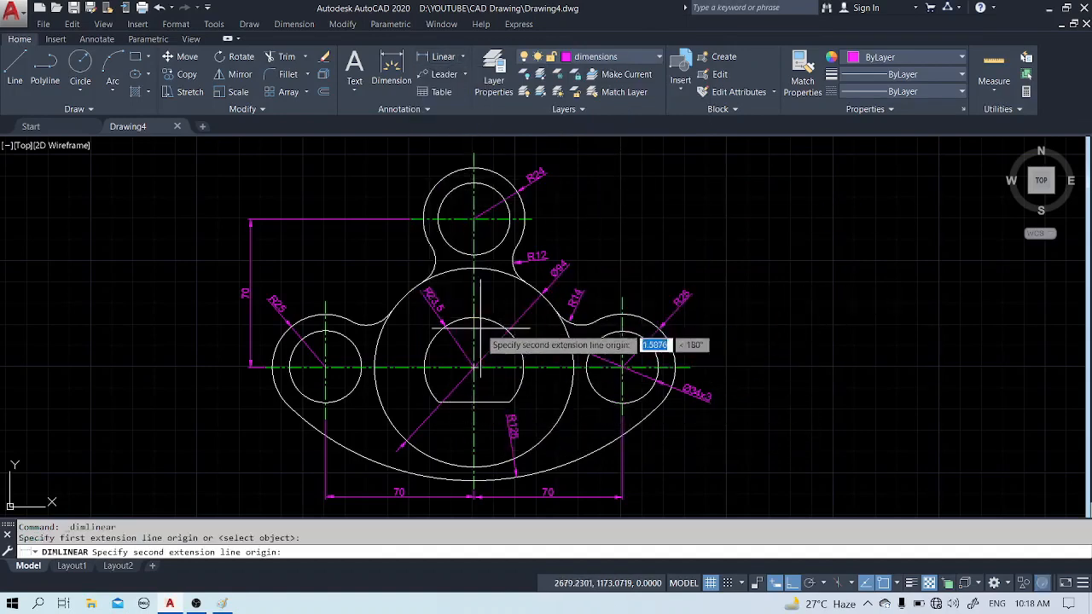
pyautogui.click(508, 401)
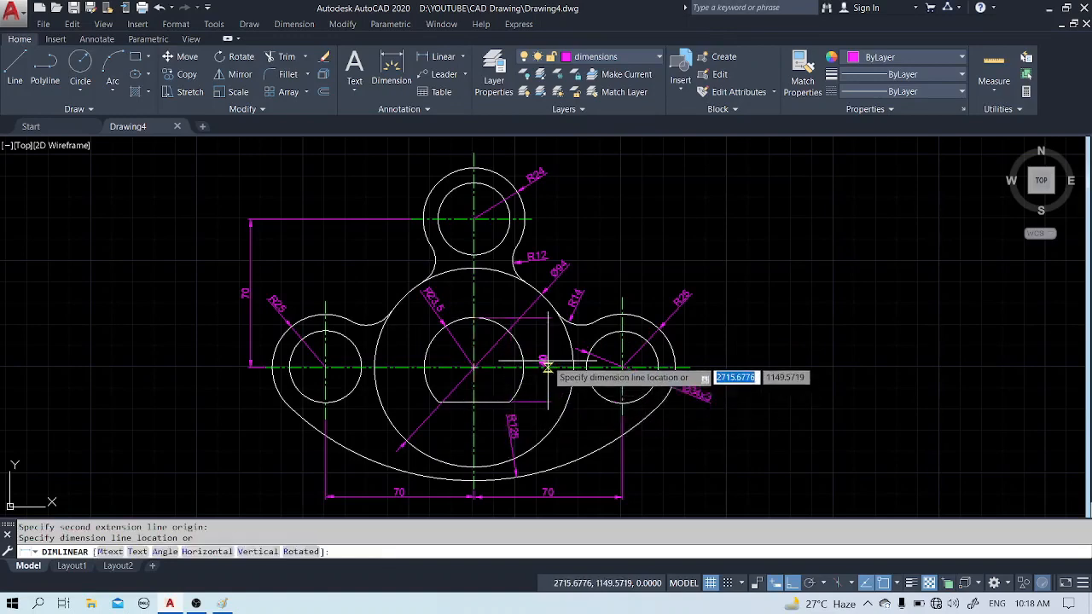
pyautogui.scroll(2, 547, 365)
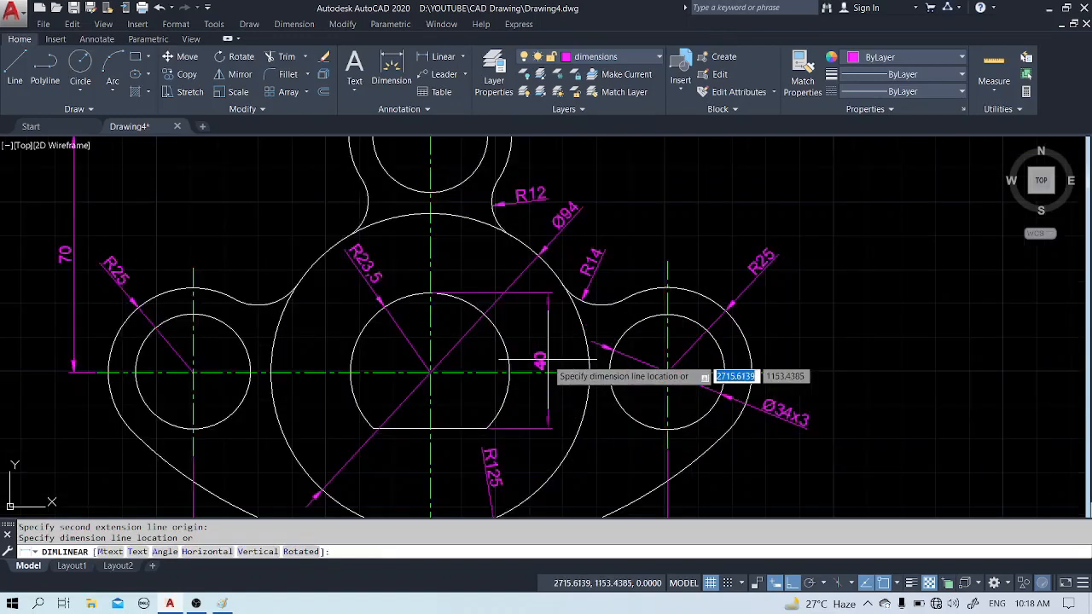
pyautogui.click(547, 365)
# Move the text of the bore's vertical dimension up, clear of the horizontal centre line, and deselect the dimension
pyautogui.click(540, 360)
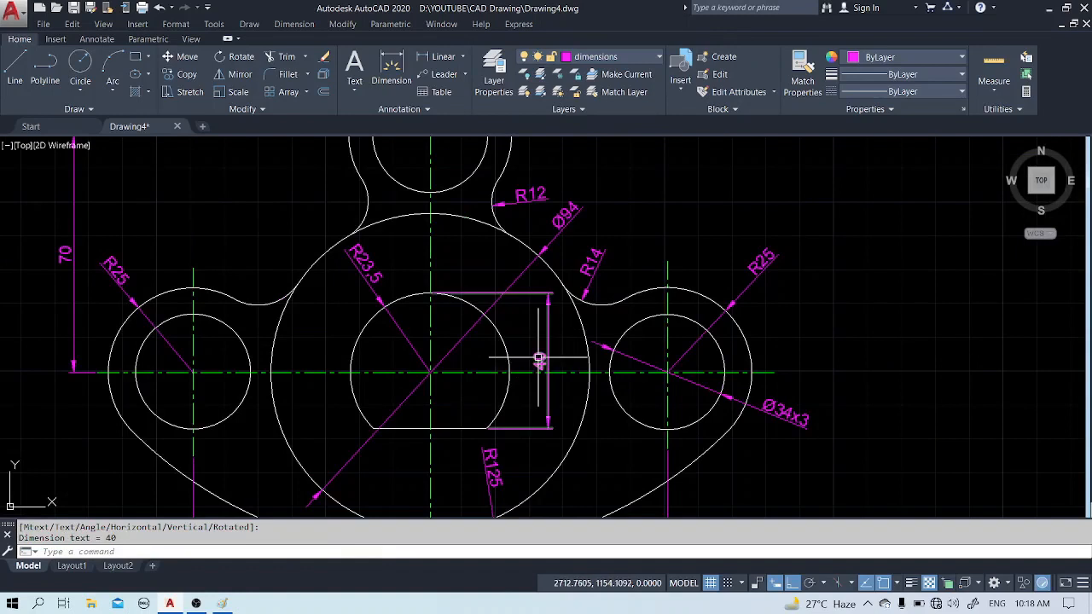
pyautogui.click(539, 360)
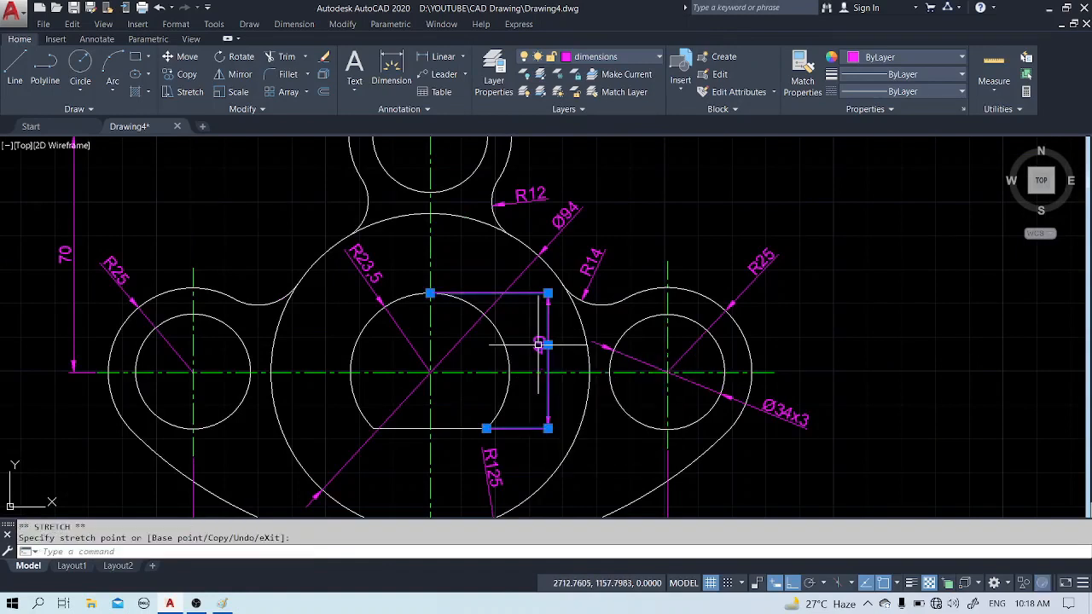
pyautogui.press('Escape')
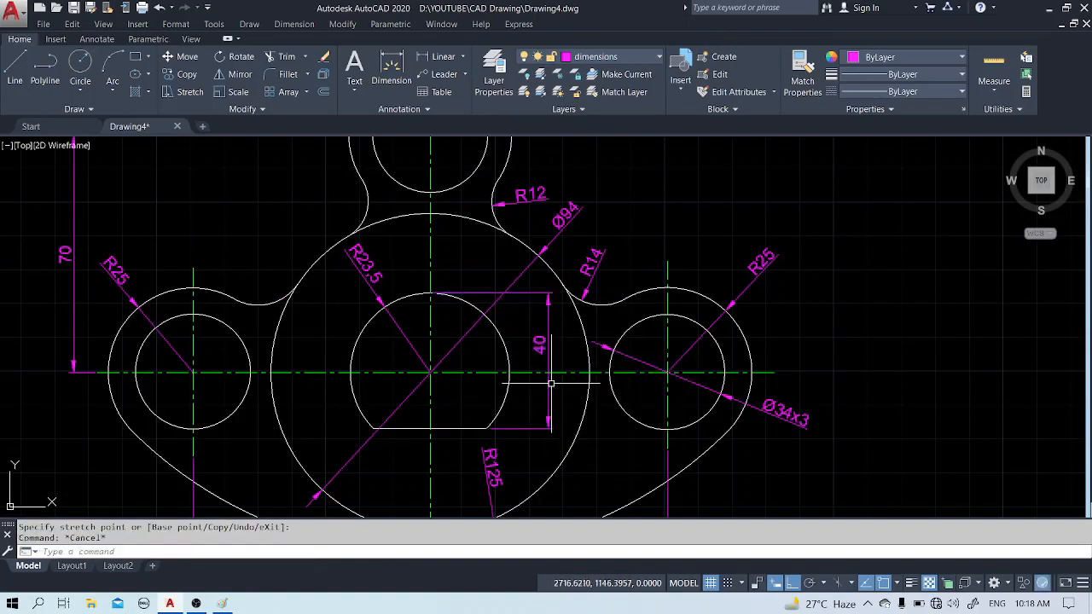
pyautogui.scroll(-2, 550, 384)
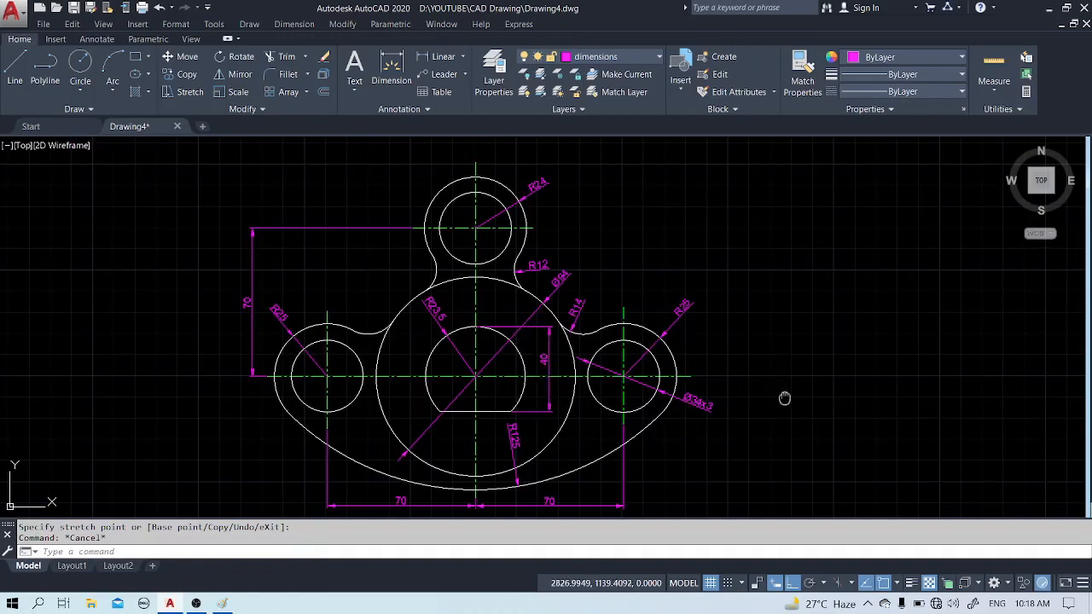
pyautogui.moveTo(785, 397); pyautogui.dragTo(789, 384, button='middle')
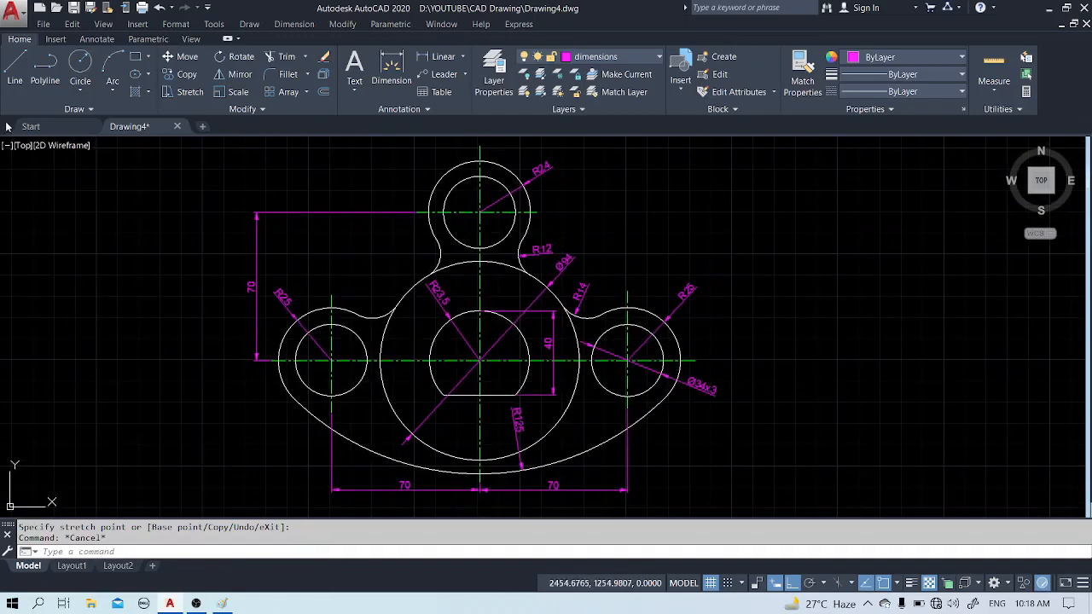
# Start plotting the drawing and choose DWG To PDF.pc3 as the plotter
pyautogui.click(22, 12)
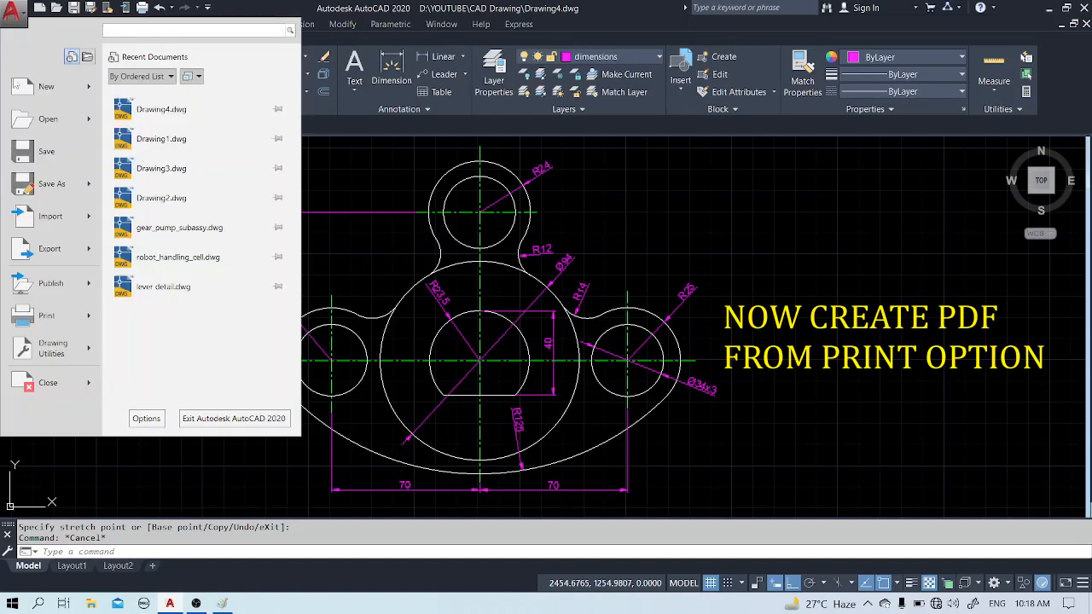
pyautogui.moveTo(36, 312)
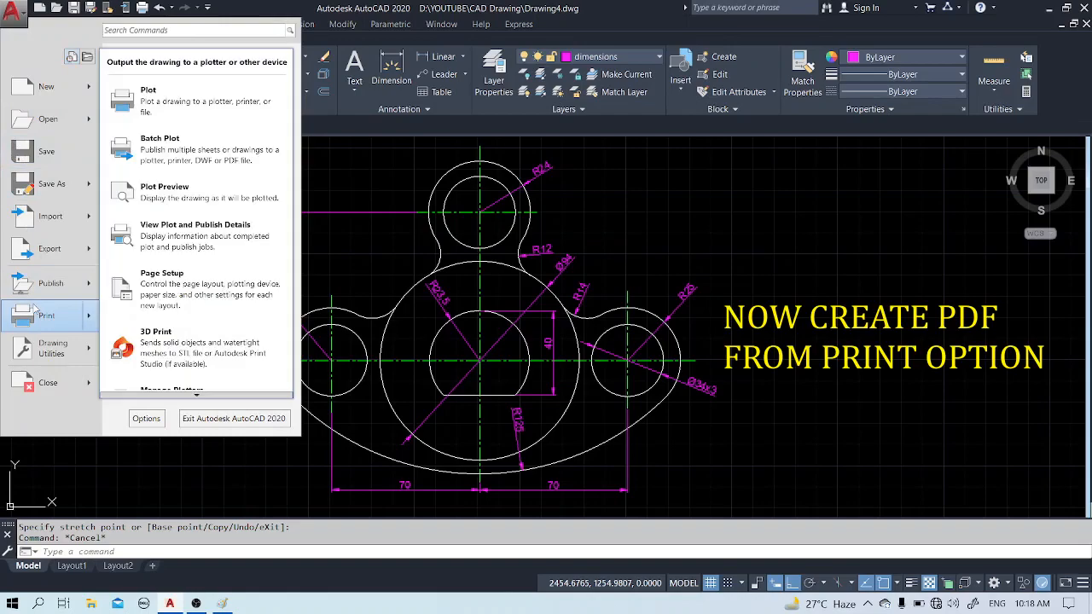
pyautogui.click(189, 112)
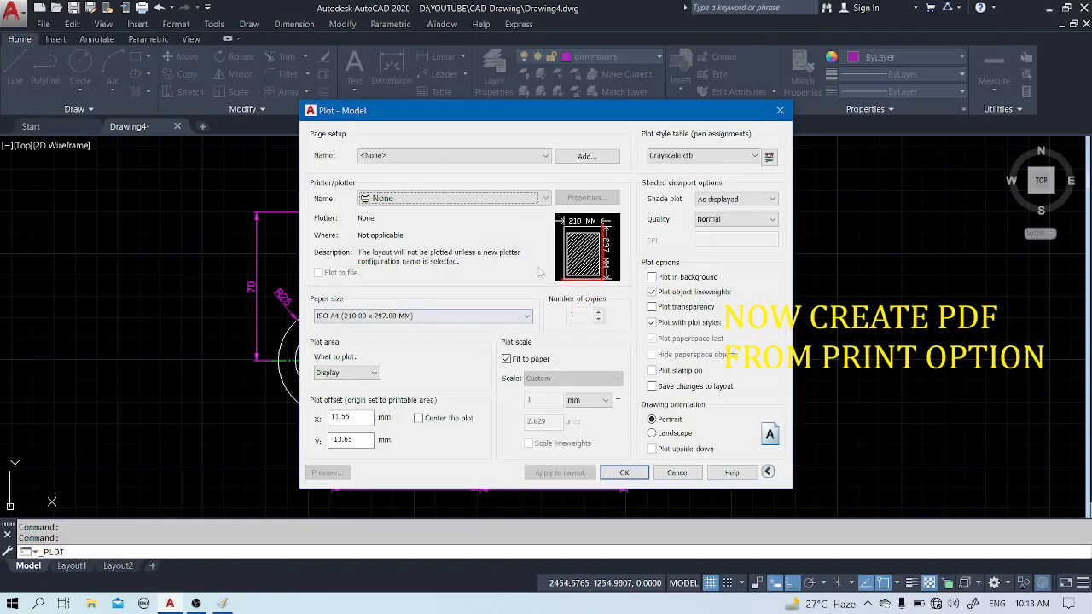
pyautogui.click(490, 197)
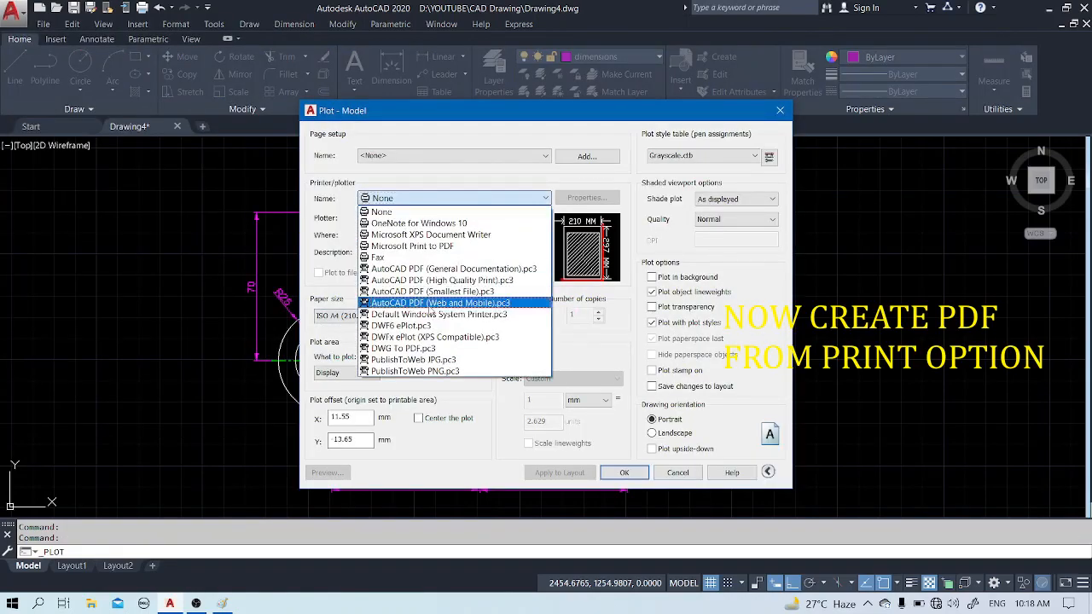
pyautogui.click(376, 348)
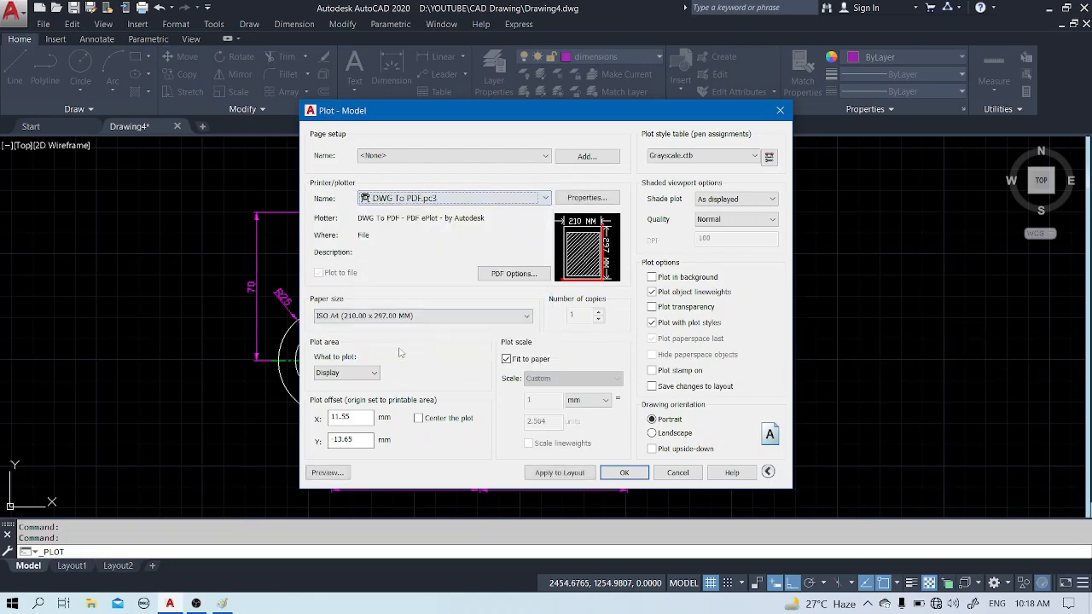
# Set the plot area to a window enclosing the whole part and all its dimensions
pyautogui.click(357, 375)
pyautogui.click(337, 407)
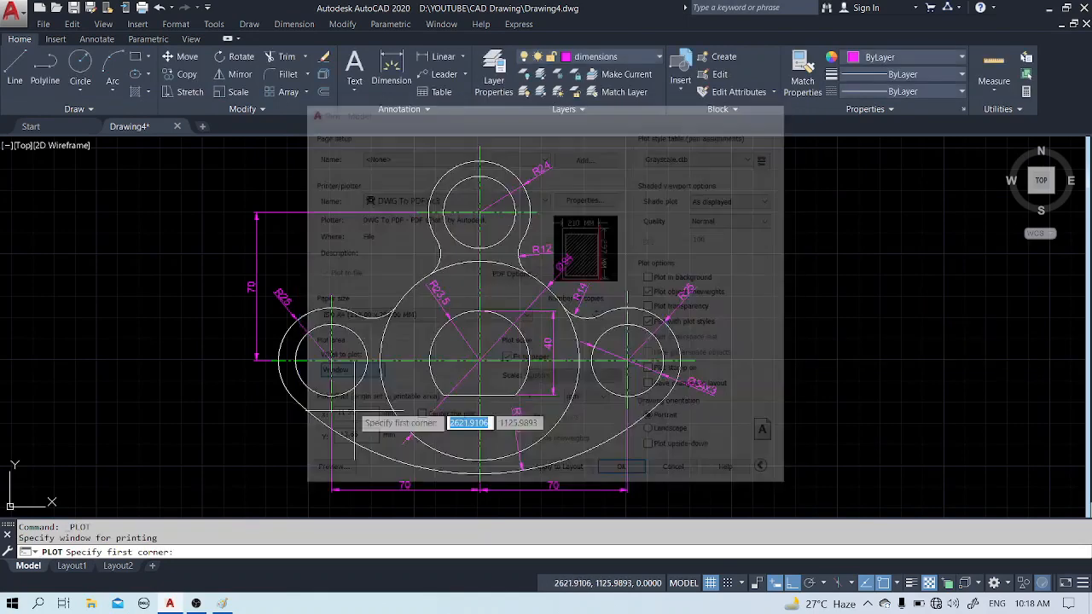
pyautogui.click(238, 139)
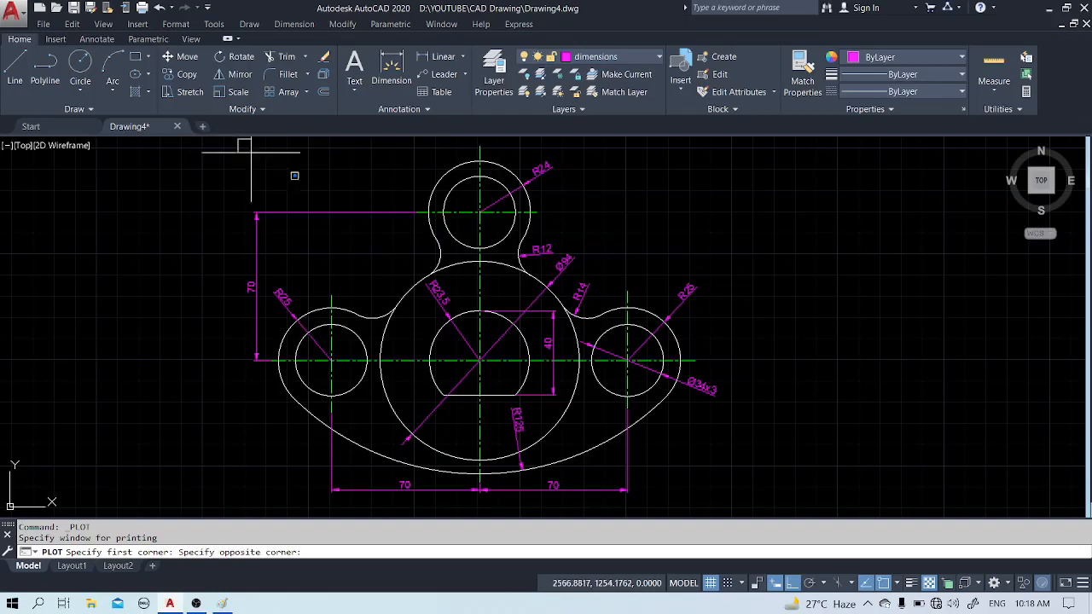
pyautogui.click(740, 498)
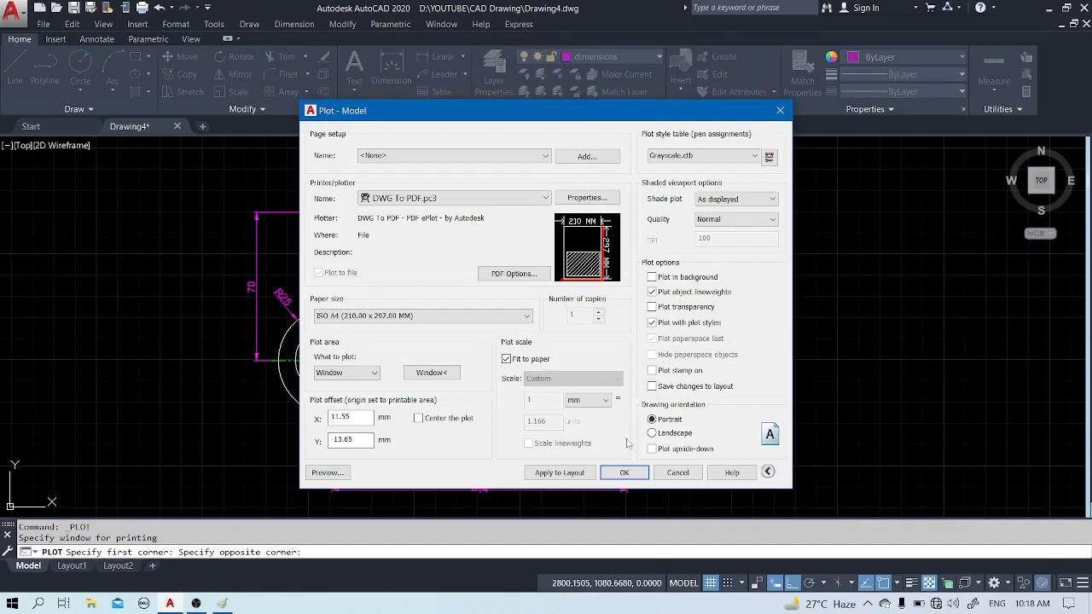
# Centre the plot on the paper and set the drawing orientation to landscape
pyautogui.click(418, 419)
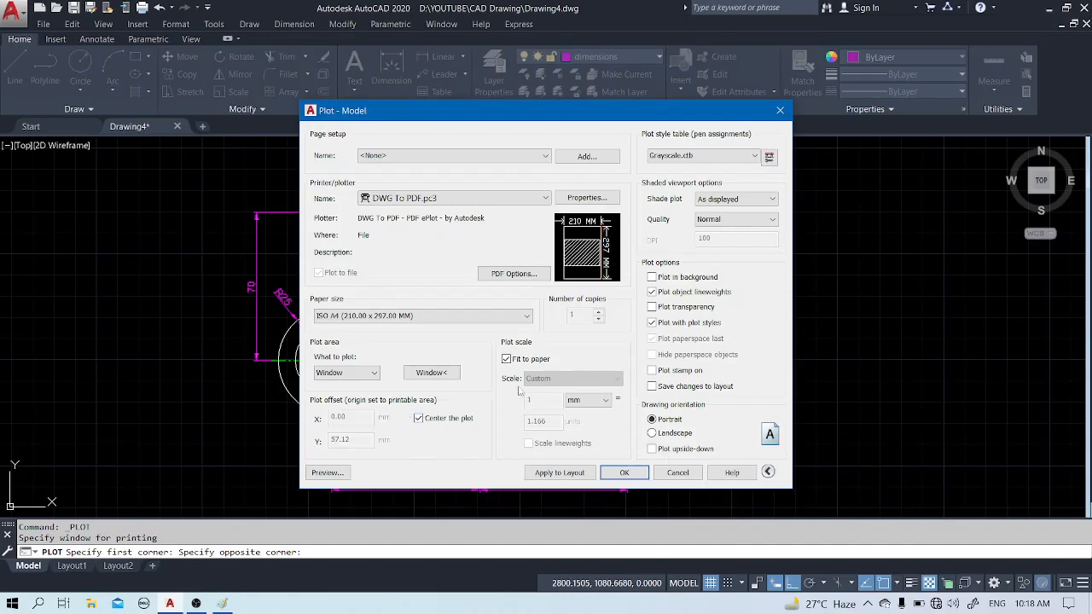
pyautogui.click(653, 433)
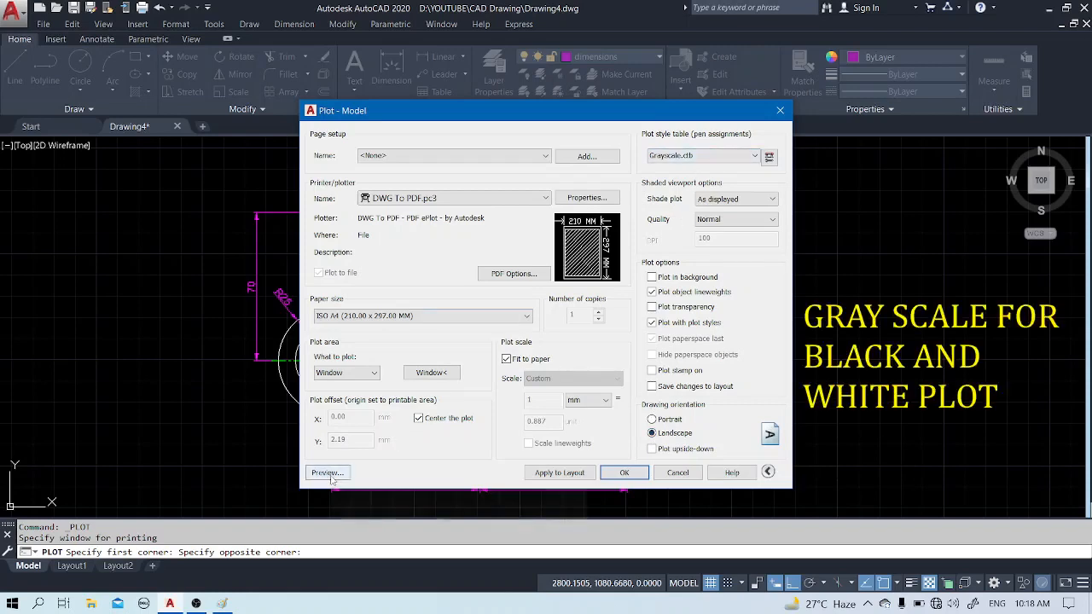
# Assign the Grayscale.ctb plot style table to all layouts and preview the plotted sheet
pyautogui.click(670, 157)
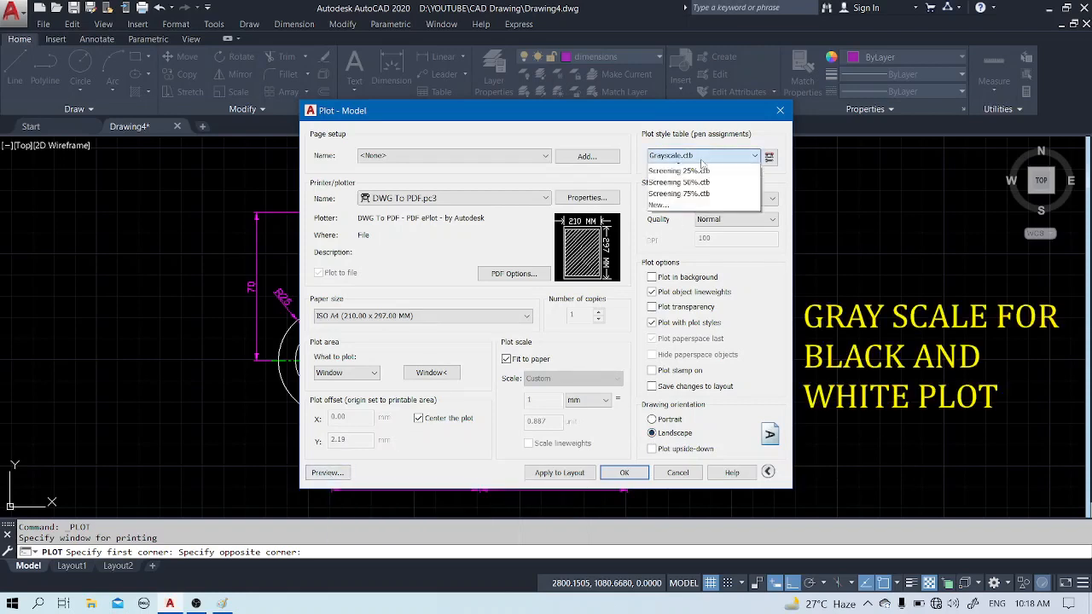
pyautogui.click(679, 217)
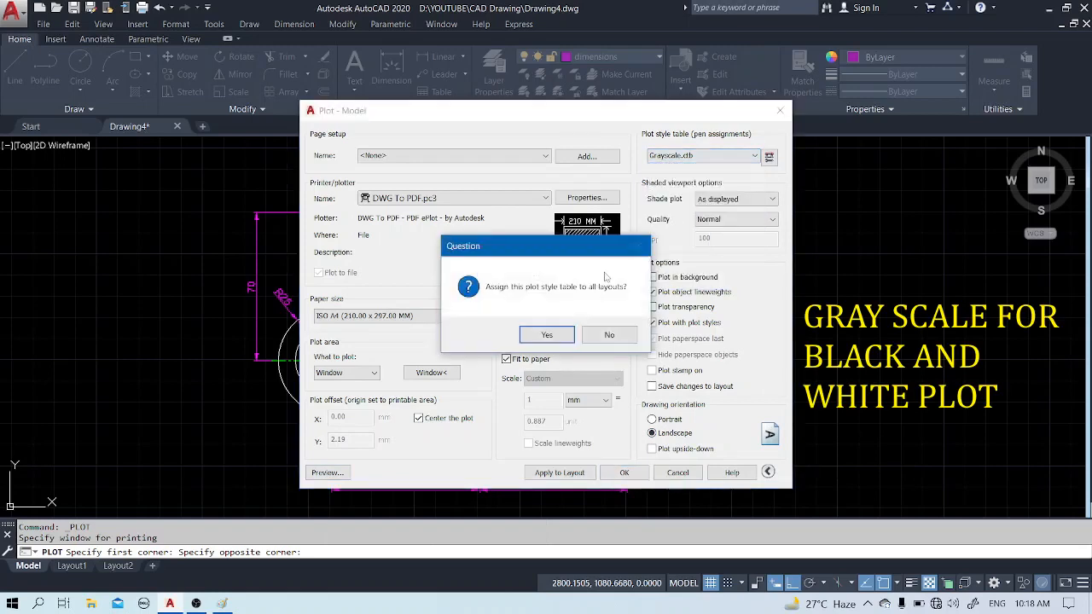
pyautogui.click(550, 335)
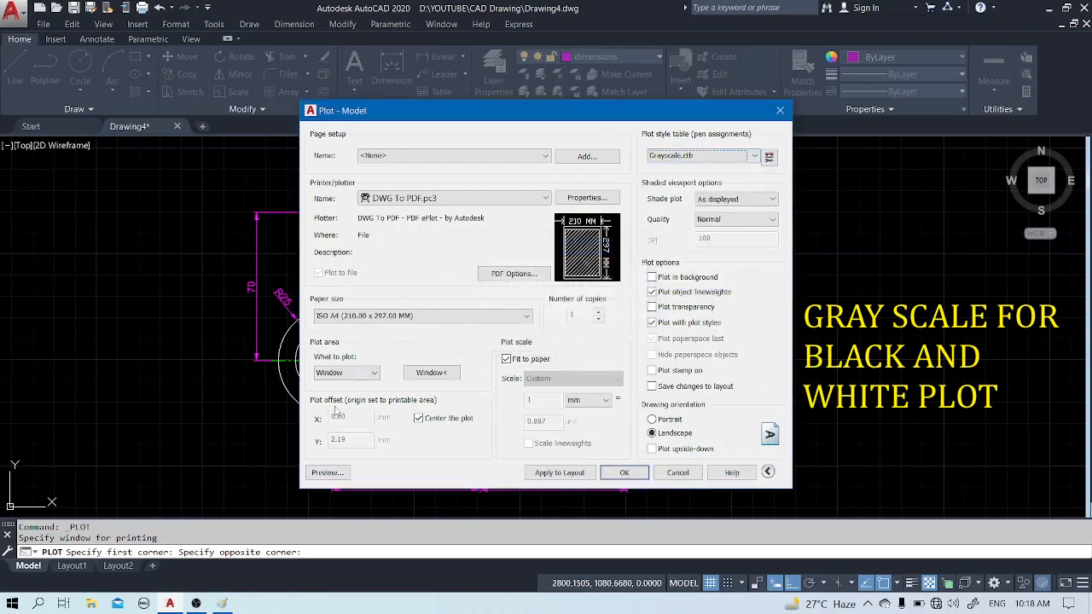
pyautogui.click(329, 476)
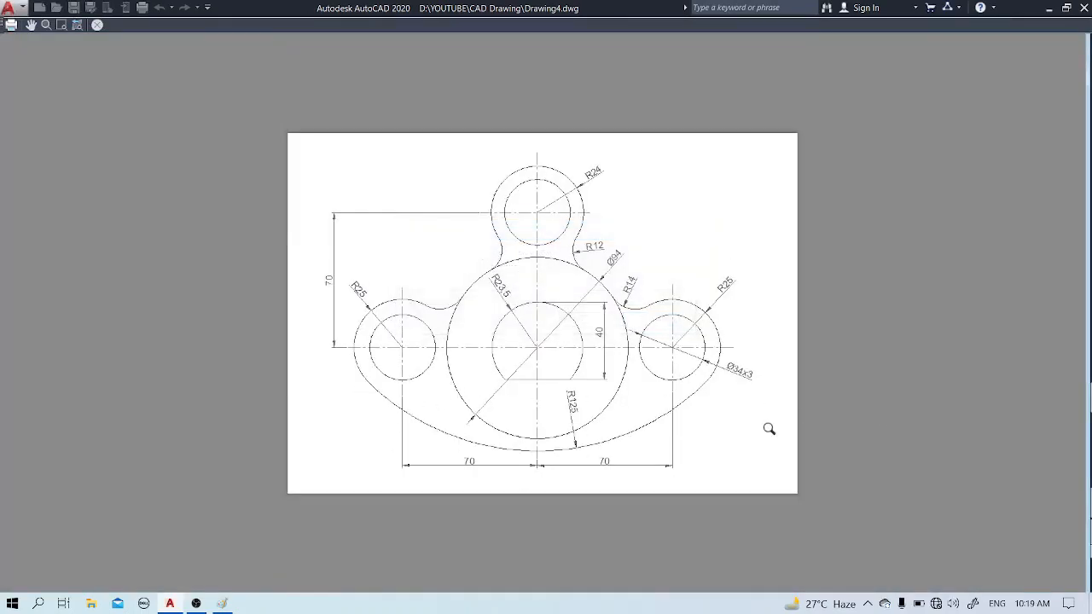
pyautogui.moveTo(558, 324)
pyautogui.mouseDown(button='middle')
pyautogui.moveTo(765, 337)
pyautogui.moveTo(791, 318)
pyautogui.mouseUp(button='middle')
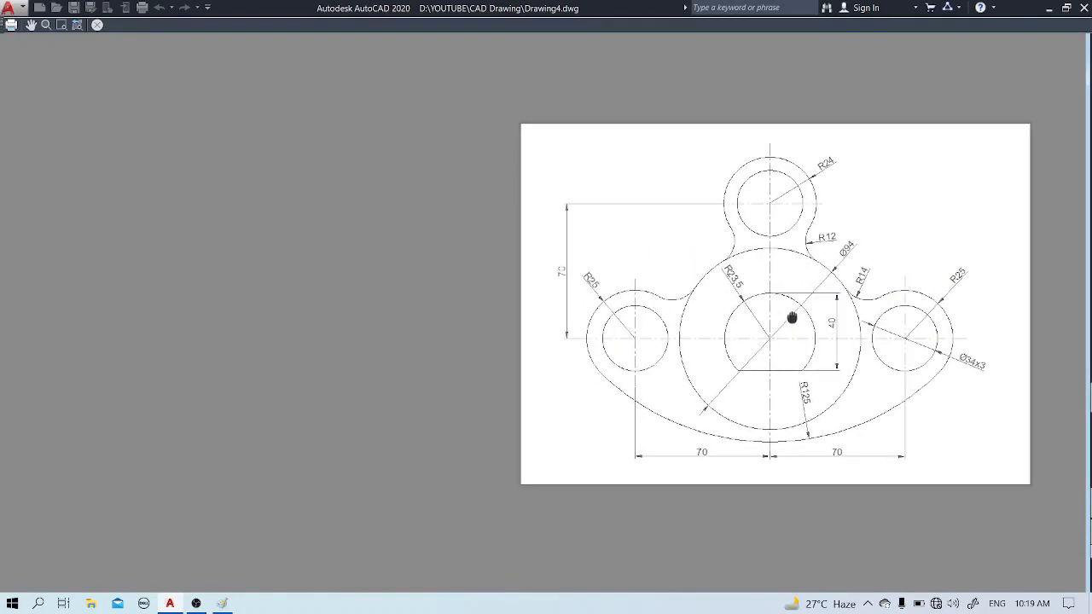